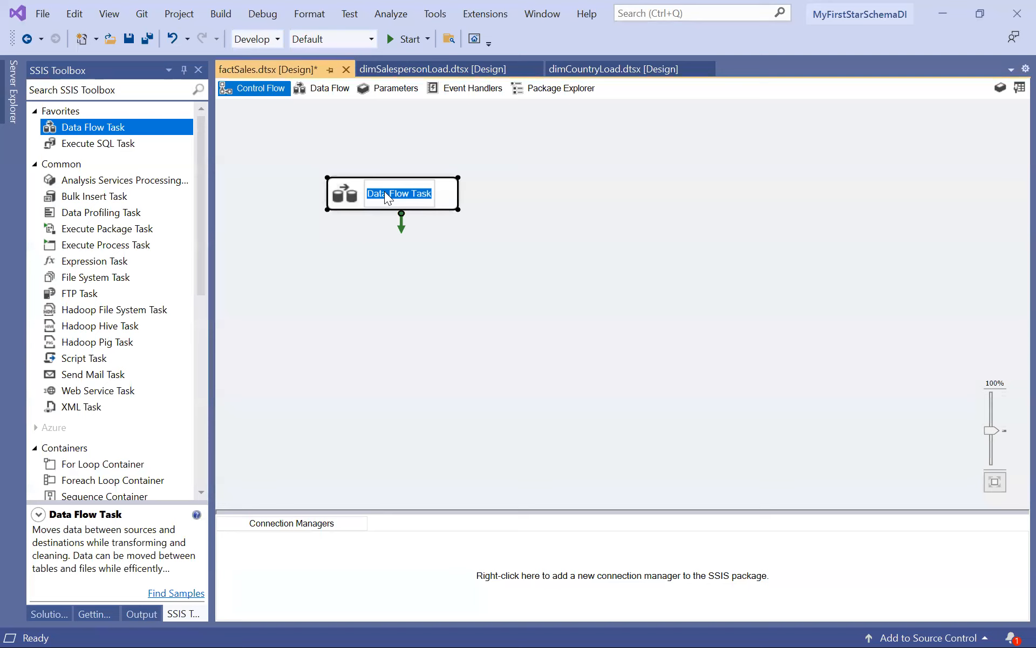
Rename the Data Flow Task as SalesDataLoad and open its data flow for editing.
text(DataLoad)
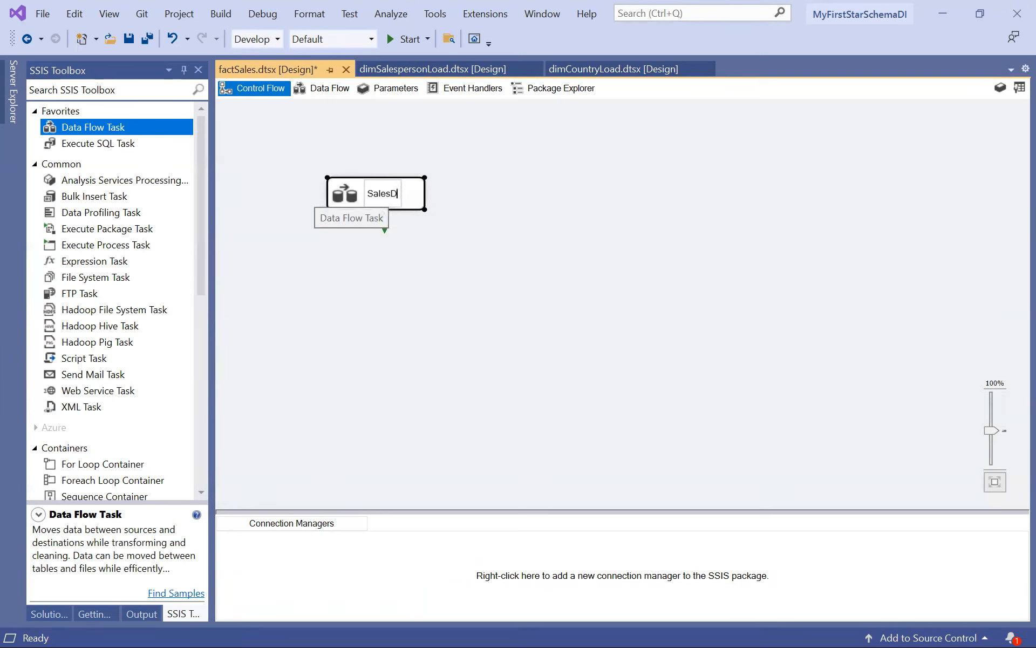
key(Return)
double_click(384, 192)
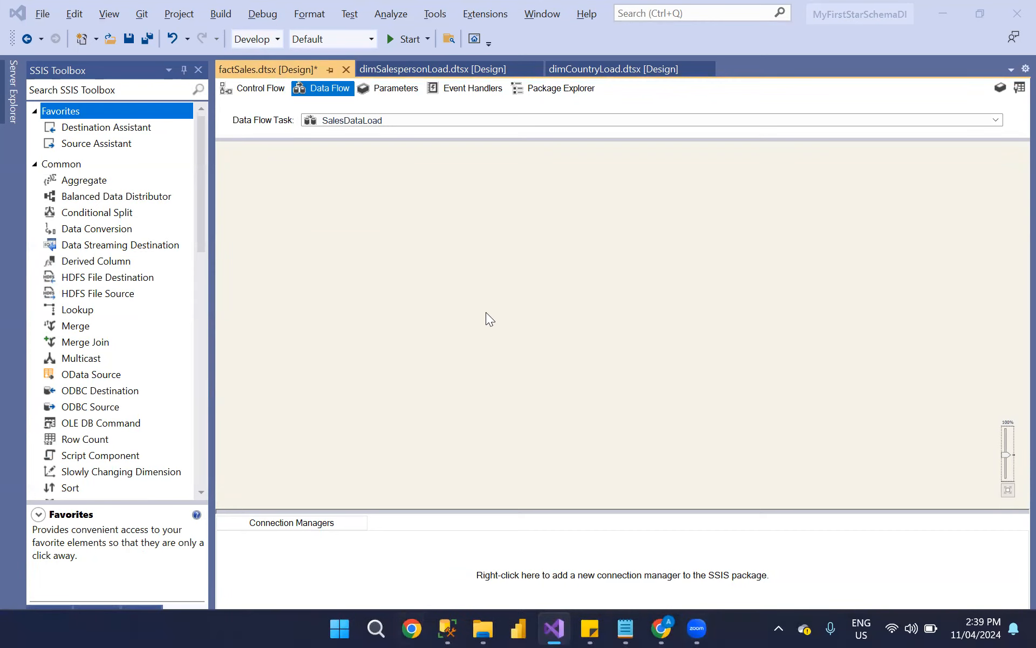
Compare the SalesData text file's columns in Notepad with the factSalesData table in SQL Server Management Studio, rerunning the table's query.
key(alt+Tab)
key(alt+Tab)
key(alt+Tab)
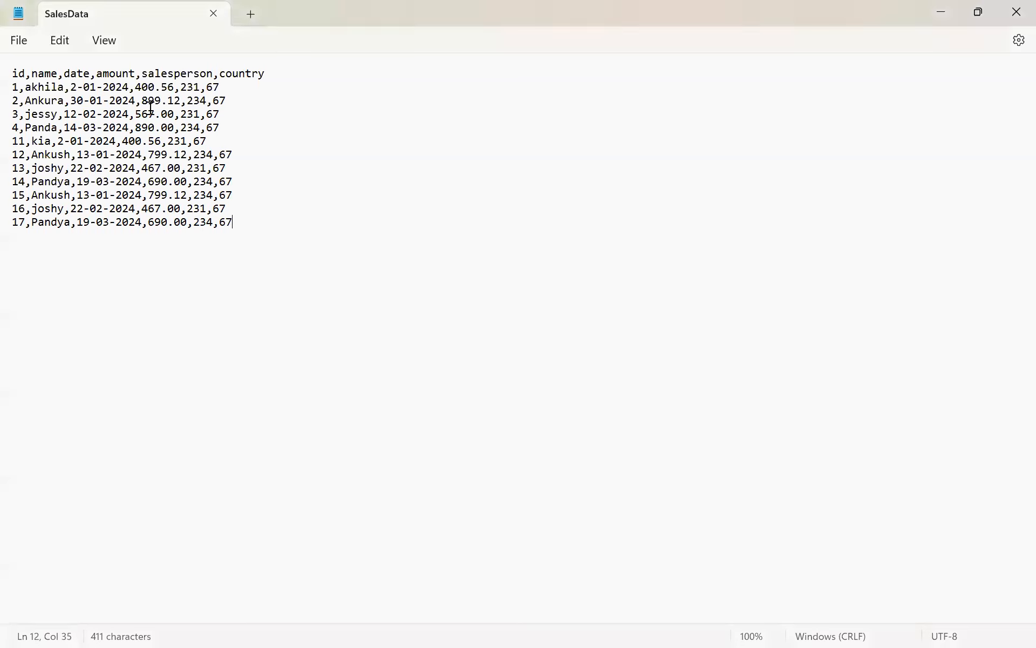
click(19, 73)
key(alt+Tab)
key(alt+Tab)
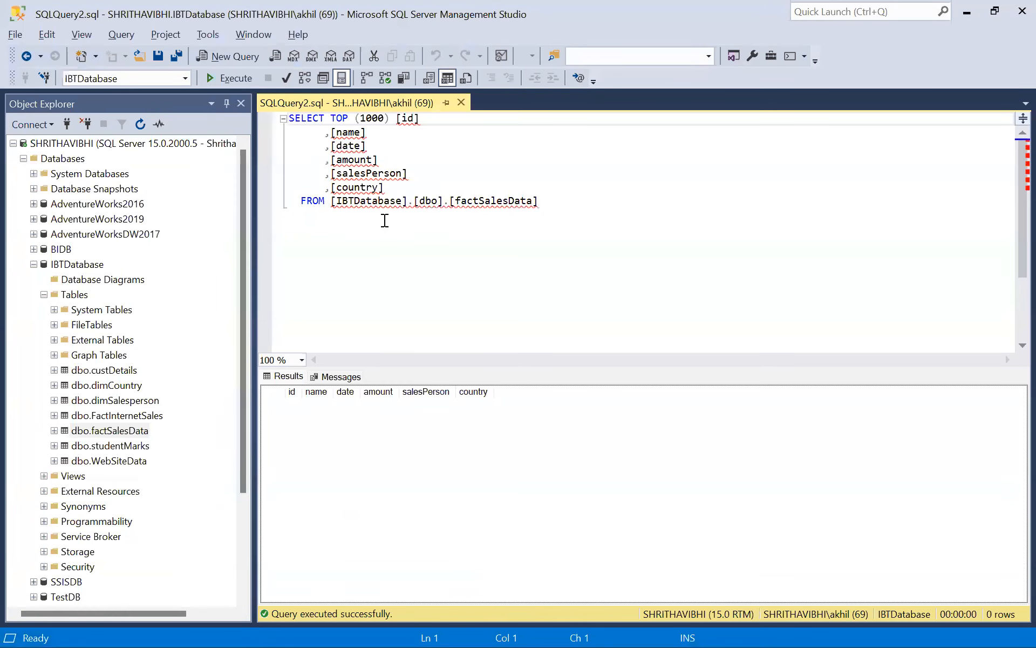
click(234, 78)
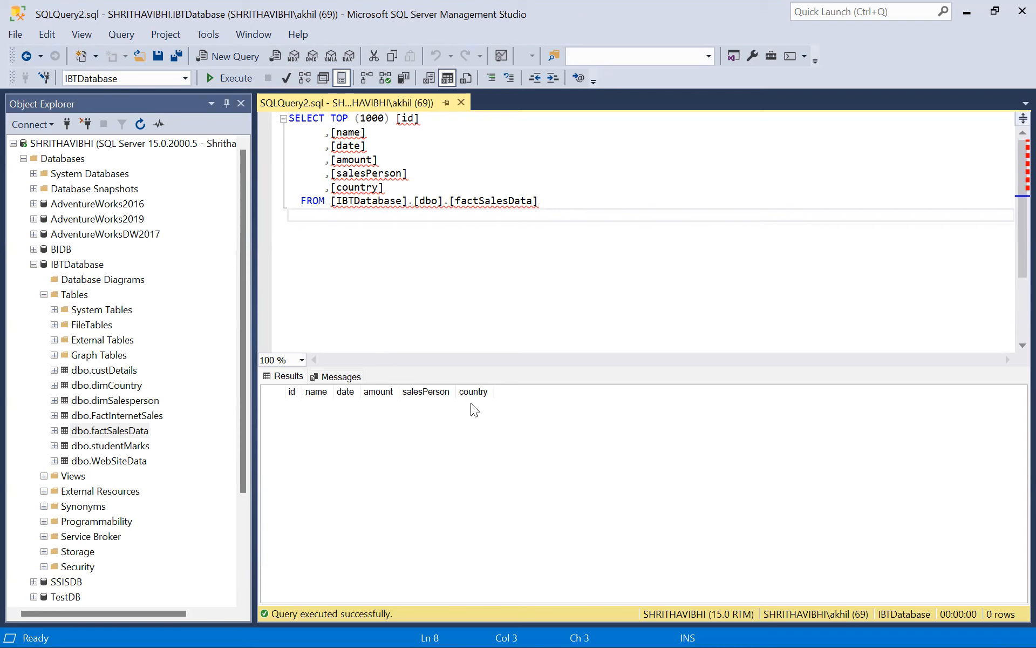
Locate the SalesData text file in the FAct folder in File Explorer, view its contents and close it.
key(alt+Tab)
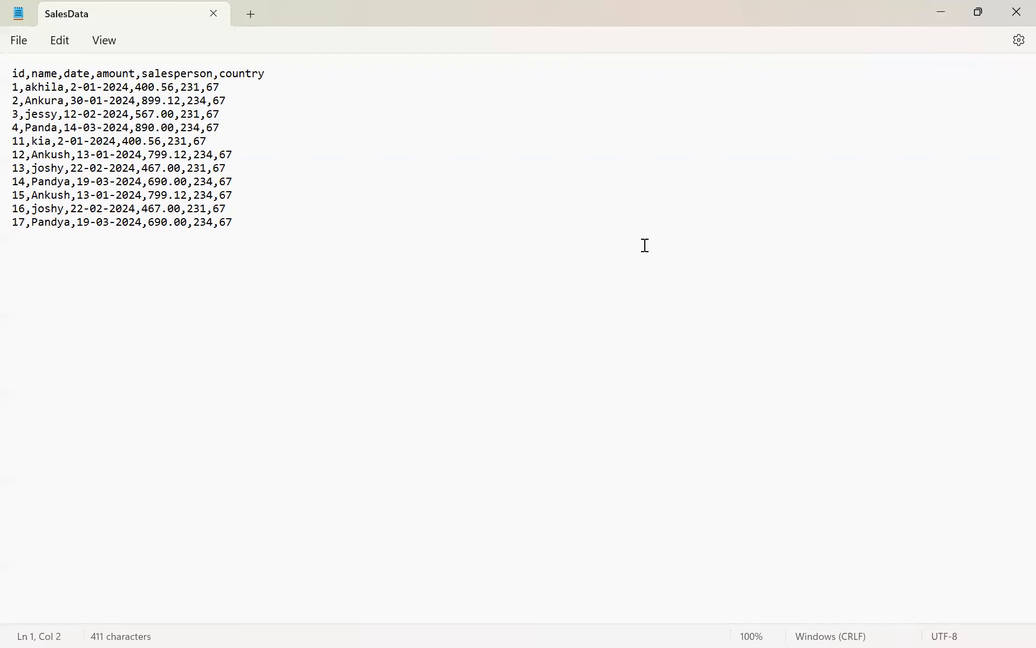
key(alt+Tab)
key(alt+Tab)
key(alt+Tab)
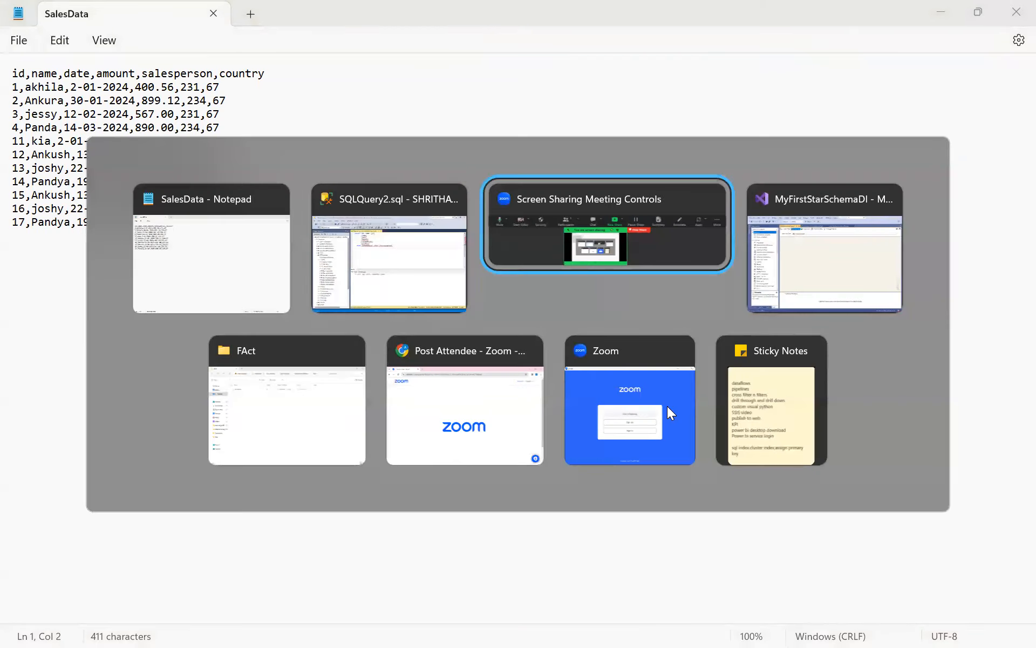
key(alt+Tab)
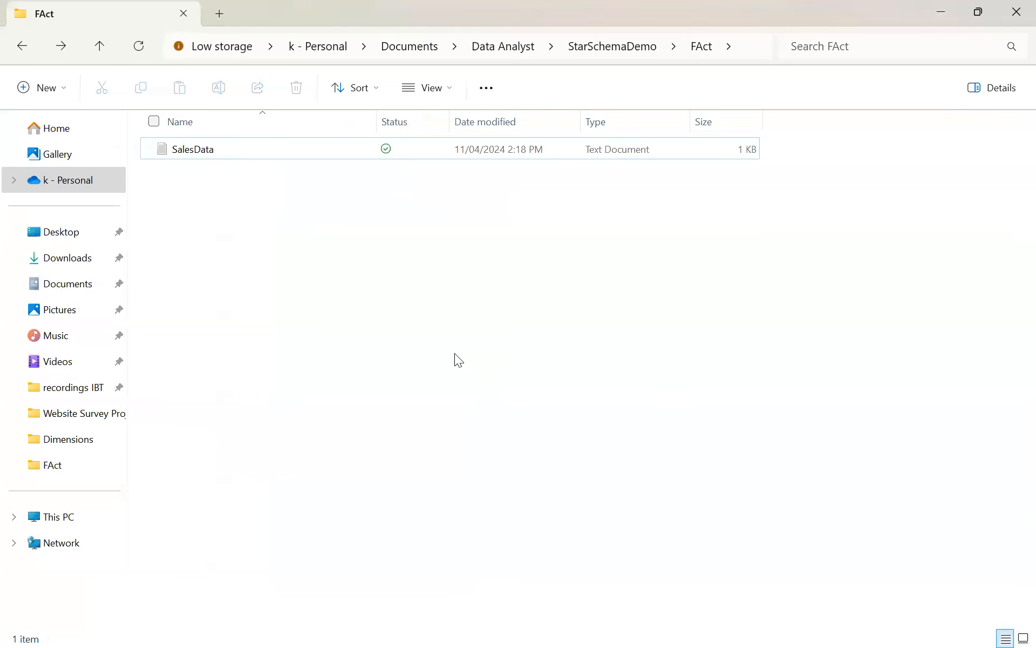
click(744, 49)
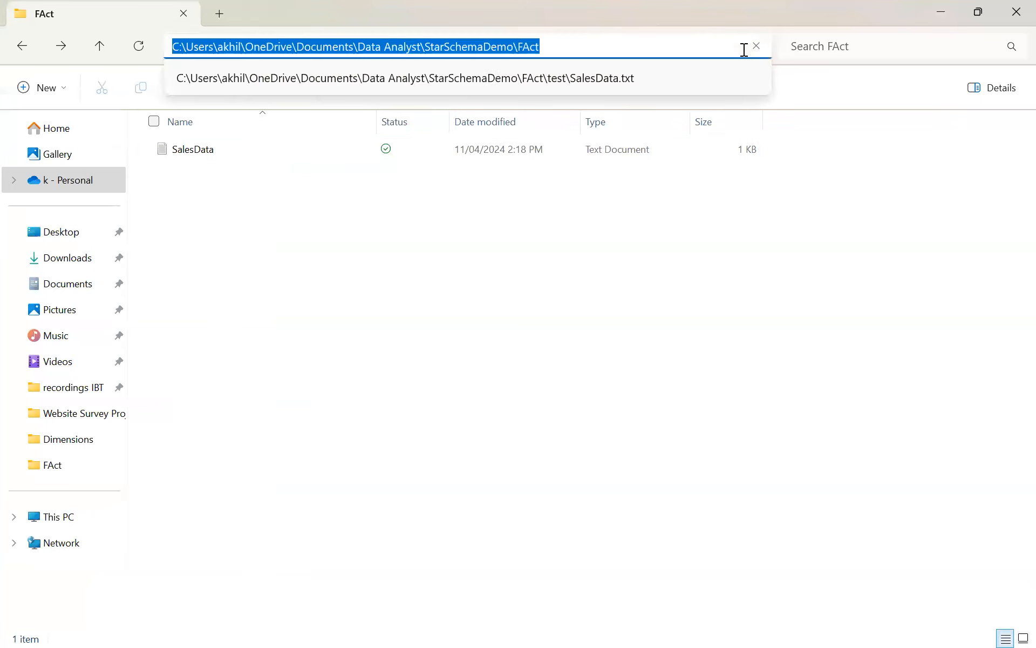
click(246, 157)
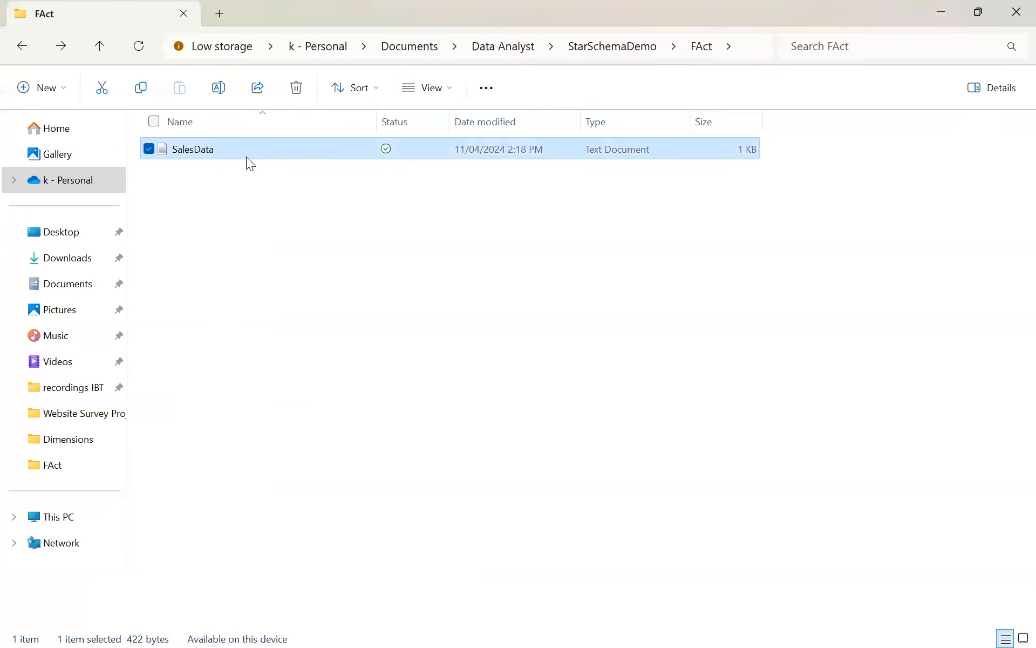
double_click(246, 157)
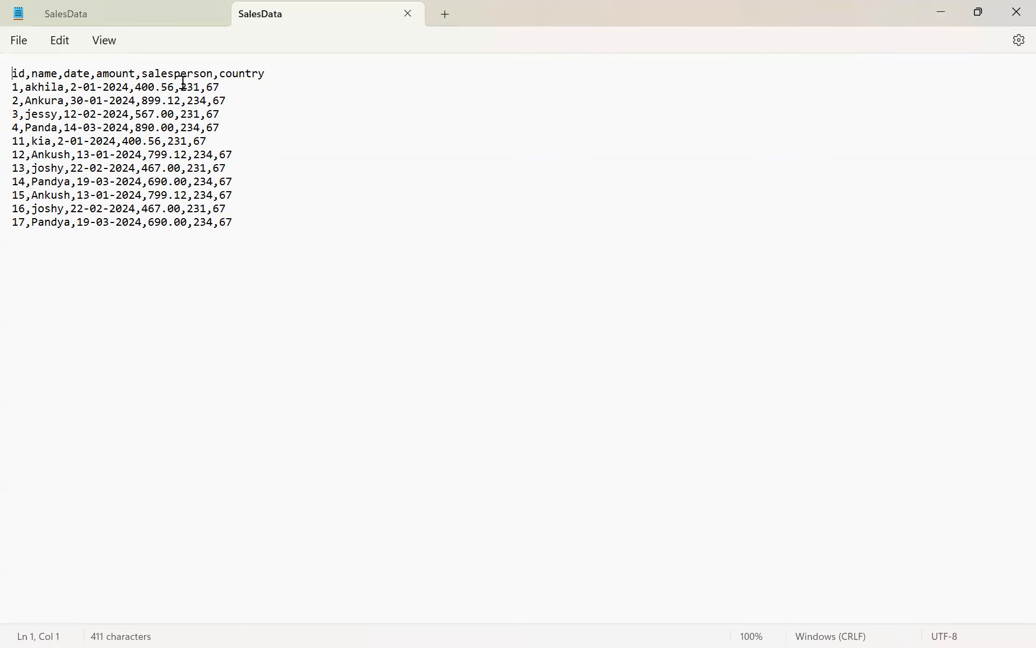
click(214, 13)
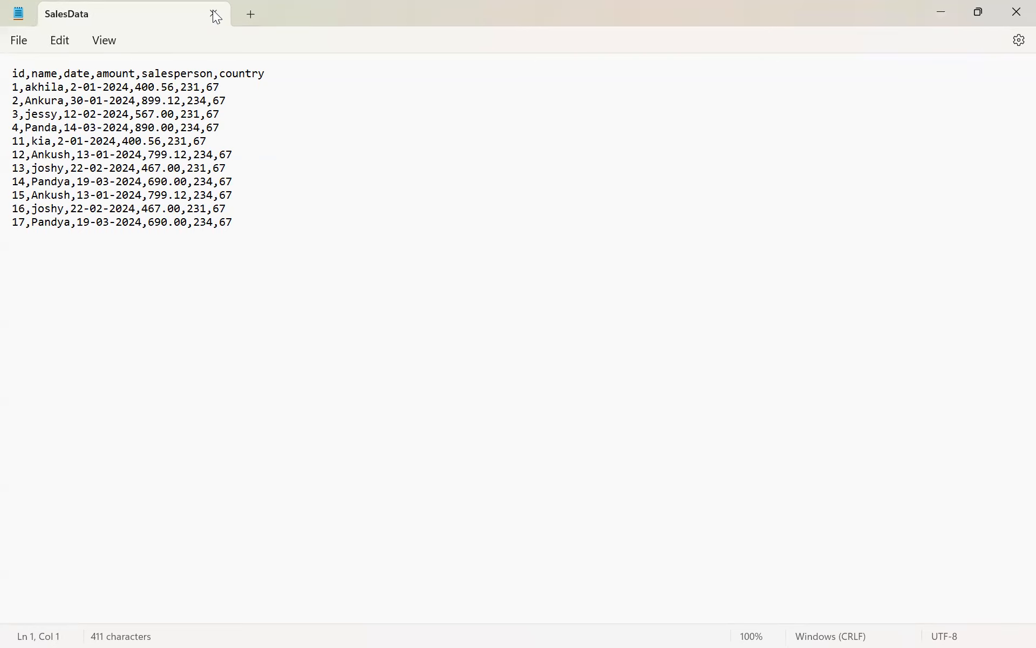
click(215, 13)
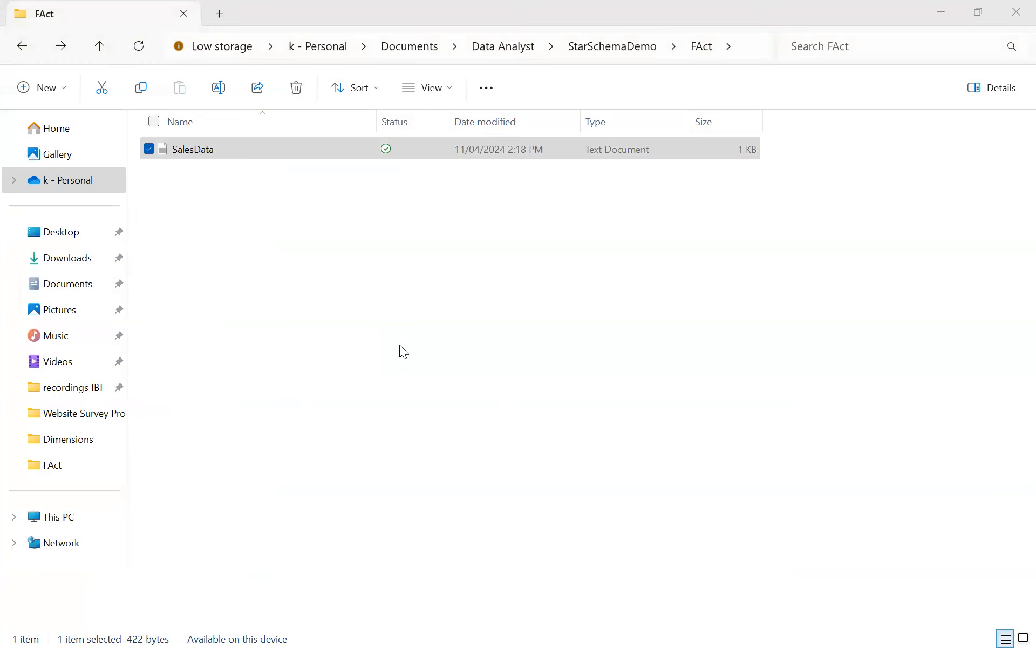
Switch back to Visual Studio and add a Flat File Source to the SalesDataLoad data flow.
key(alt+Tab)
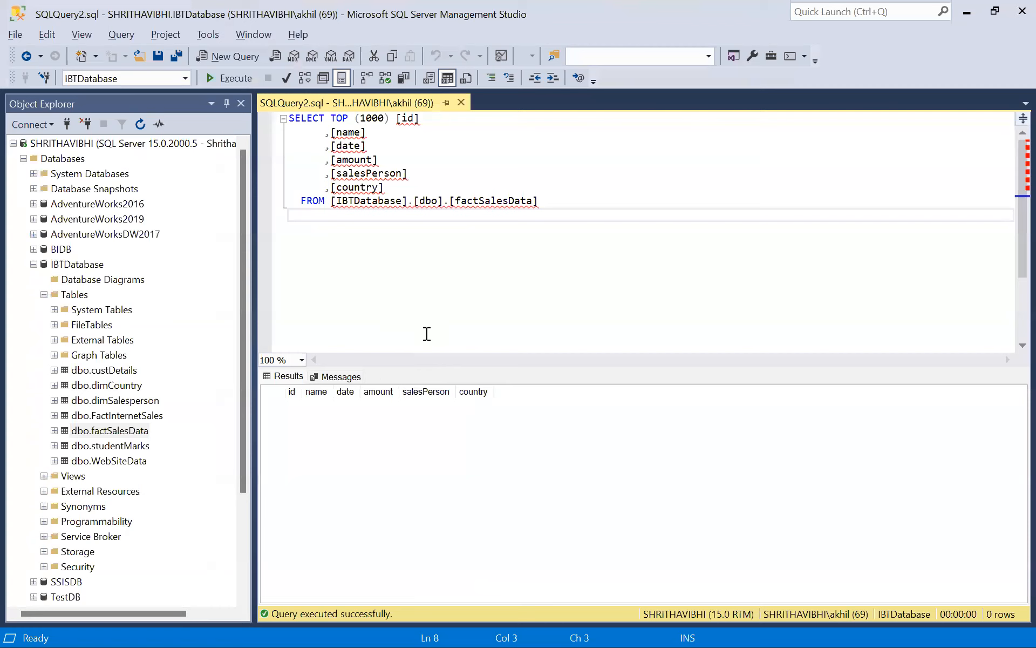
key(alt+Tab)
key(alt+Tab)
key(alt+Tab)
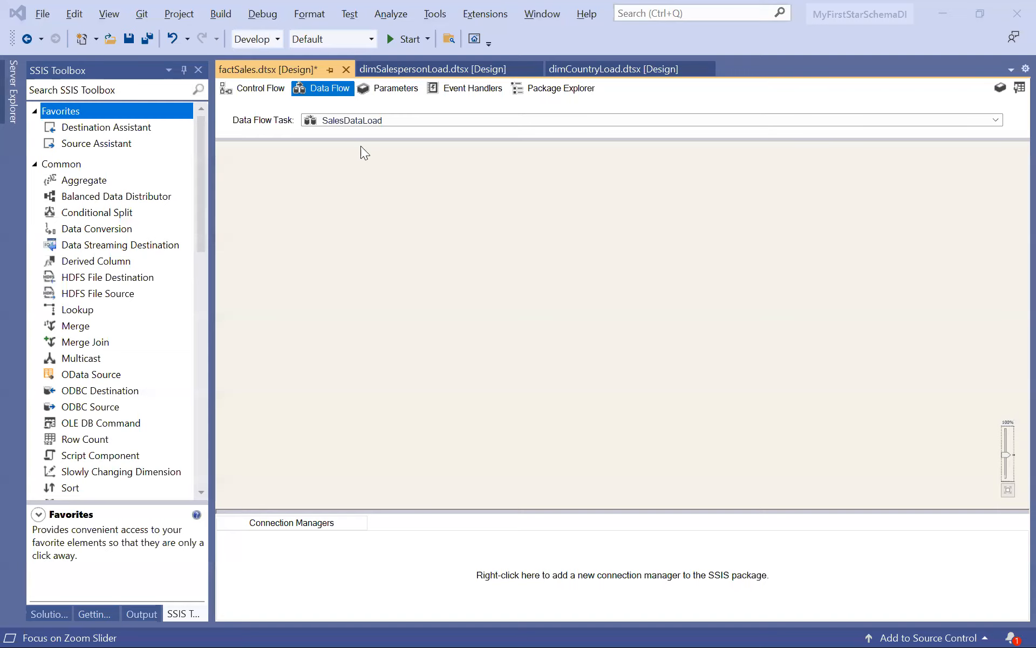
drag(203, 174, 216, 373)
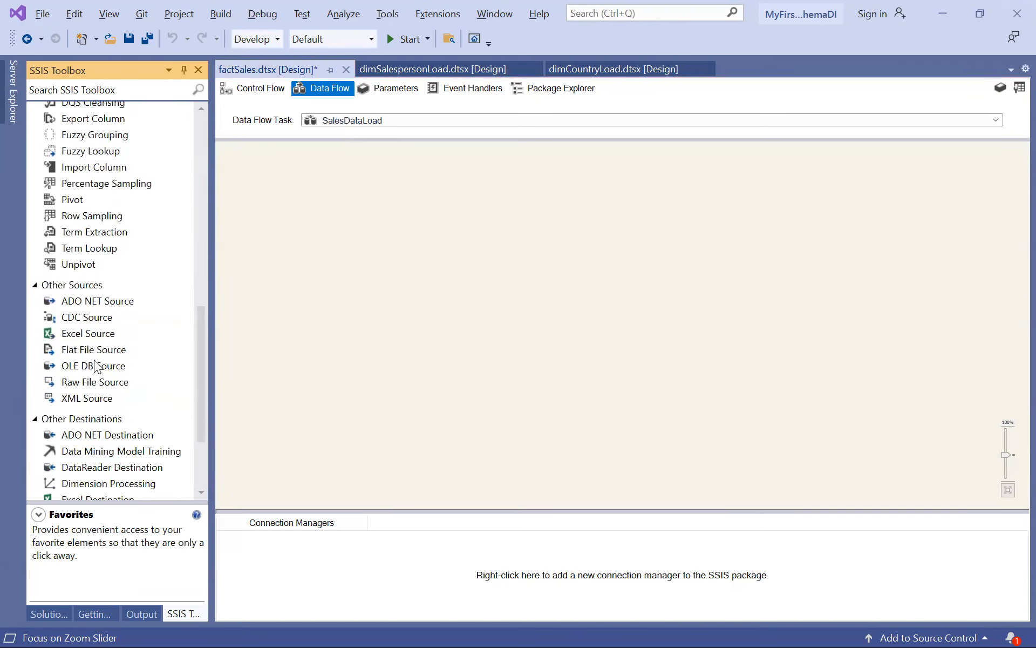
drag(102, 348, 309, 254)
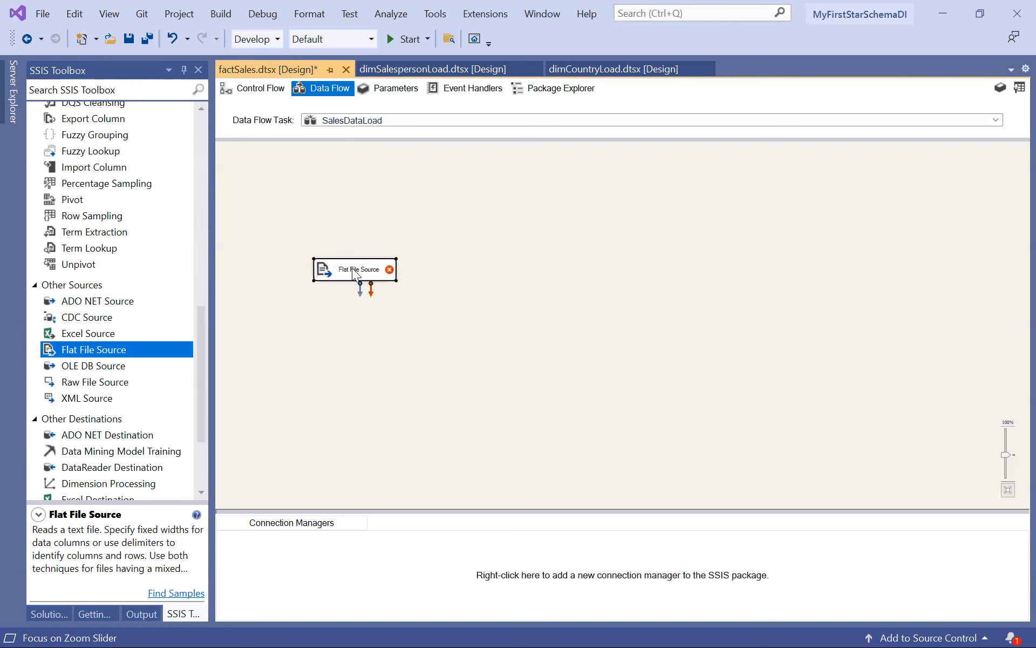
Rename the Flat File Source as GEtSAlesData.
drag(1004, 456, 1004, 442)
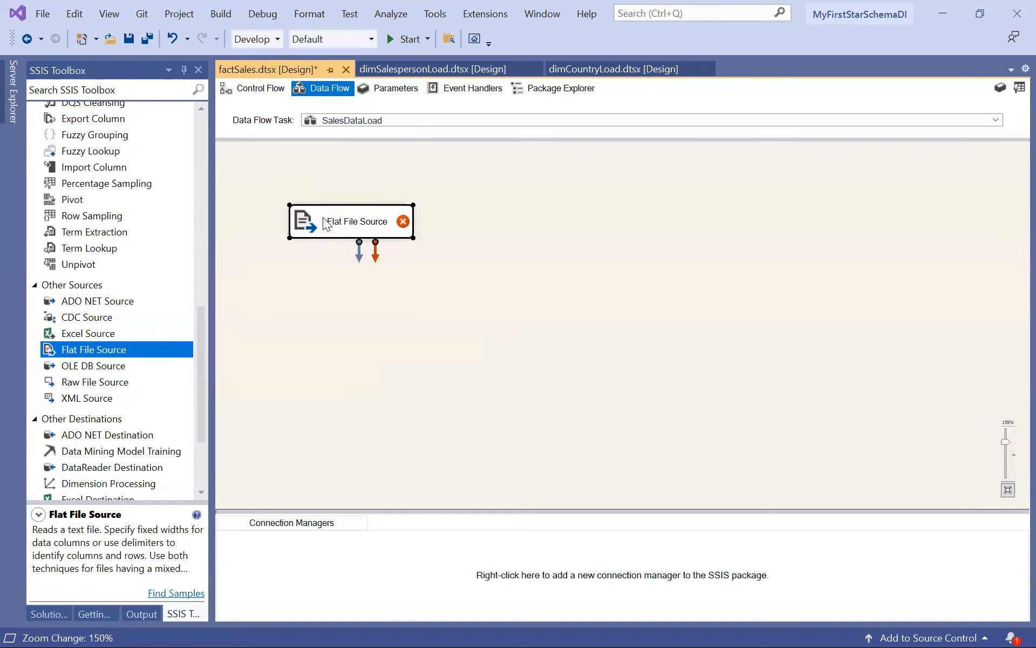
click(342, 221)
text(G)
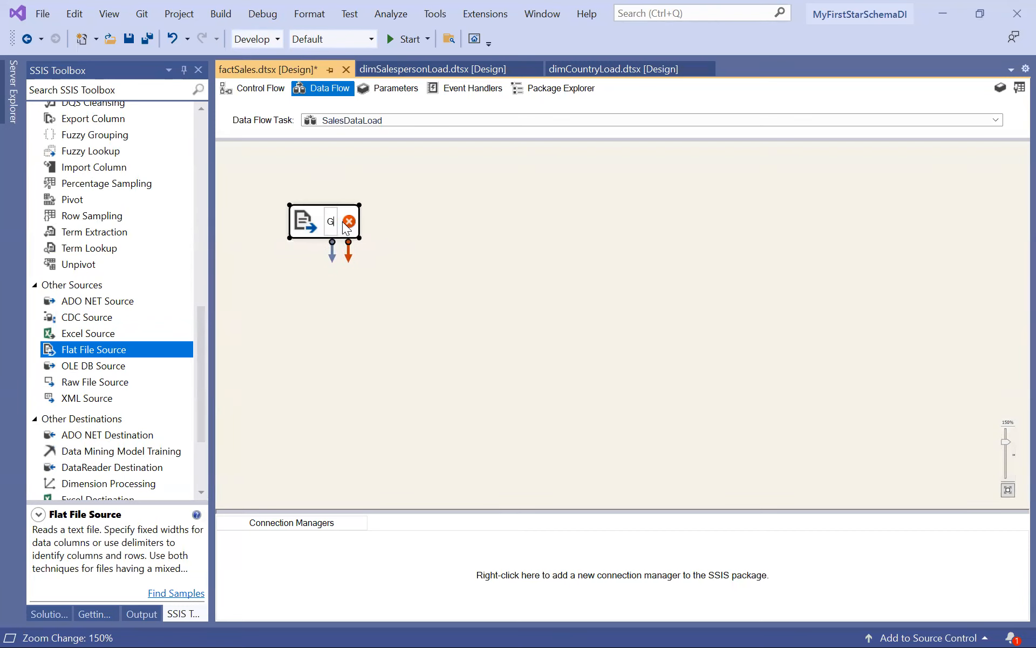
text(EtSAlesData)
key(Return)
Create a new flat file connection manager for the GEtSAlesData source, using GetSAlesDATACM as both its name and description.
right_click(318, 214)
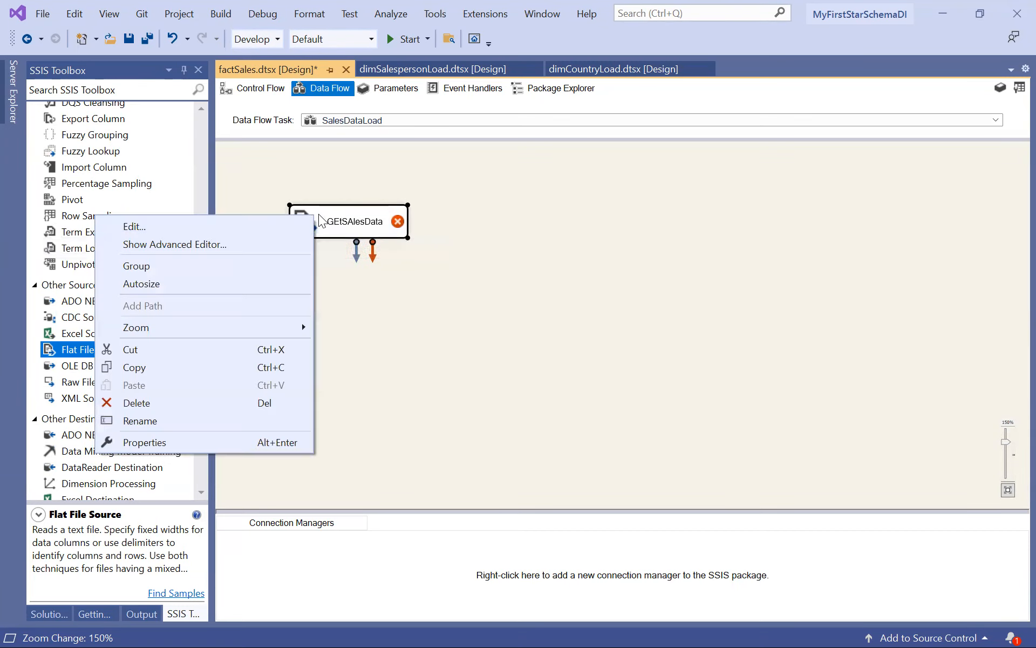
click(266, 225)
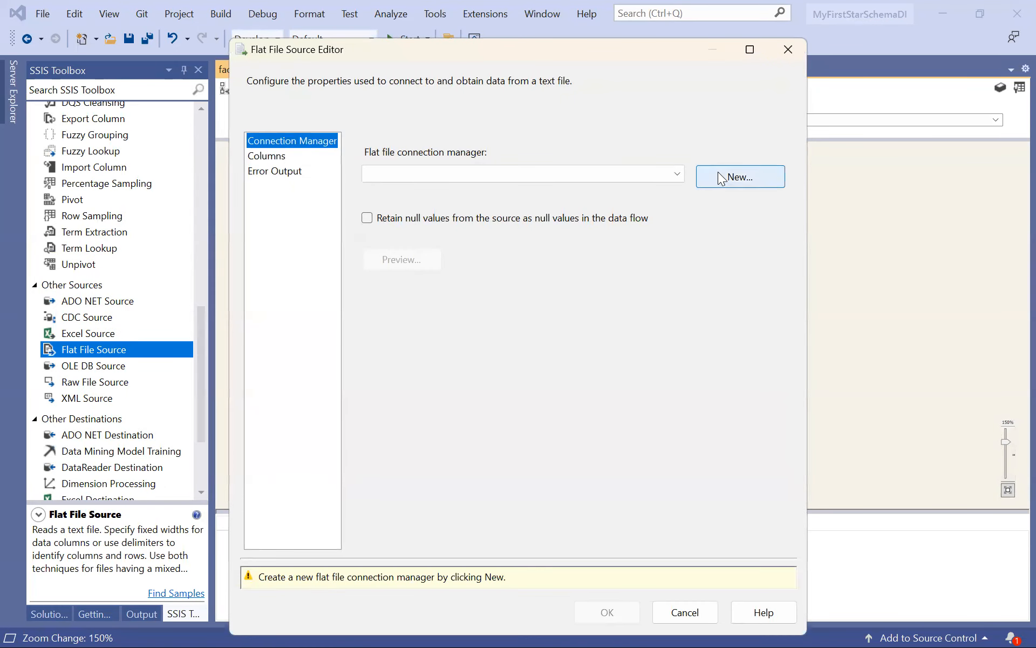
click(735, 176)
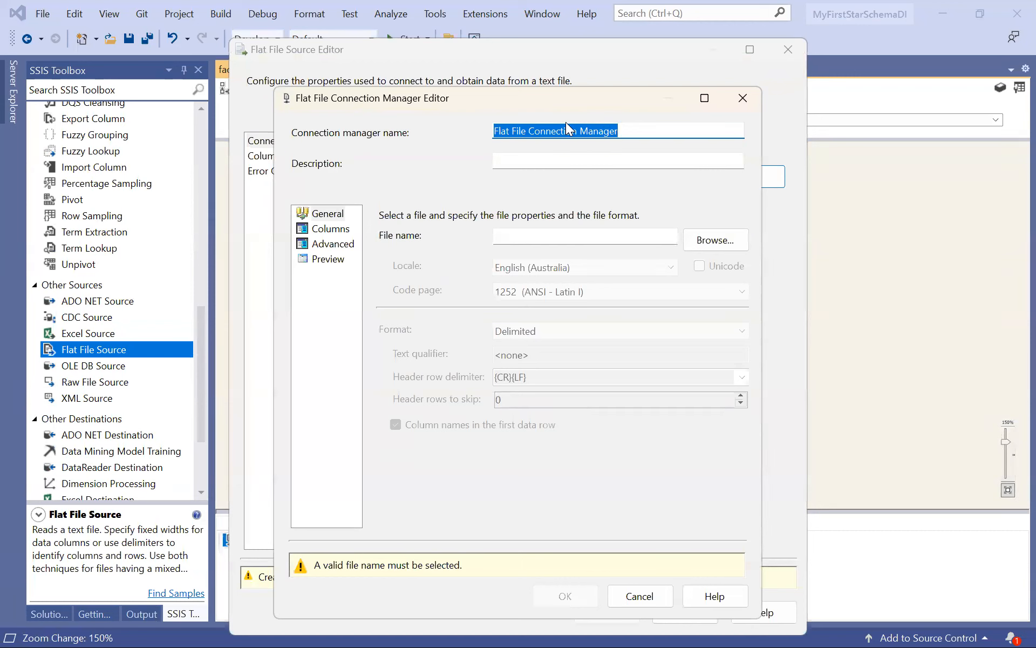
text(GetSAlesDATACN)
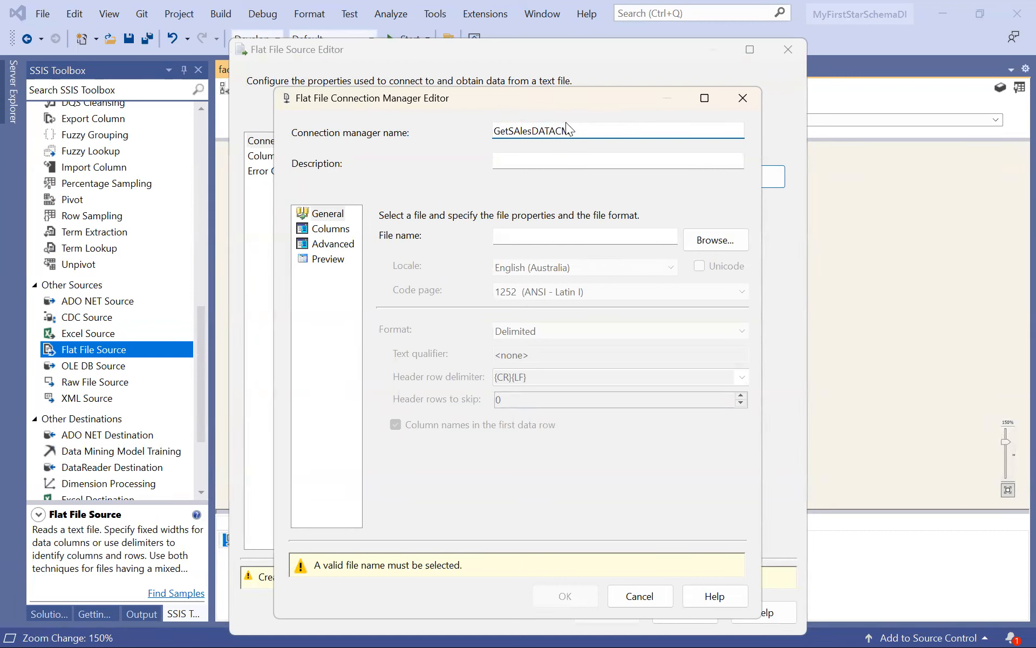
key(ctrl+a)
key(ctrl+c)
key(Tab)
key(ctrl+v)
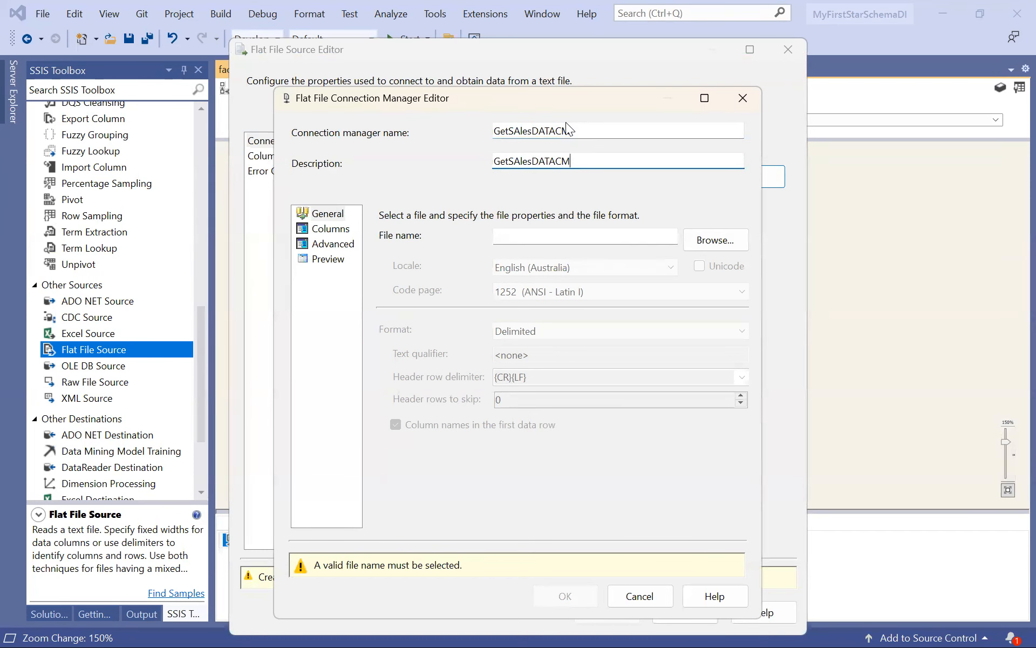
Set the SalesData text file in the FAct folder as the connection's file and review its columns and data preview.
click(715, 240)
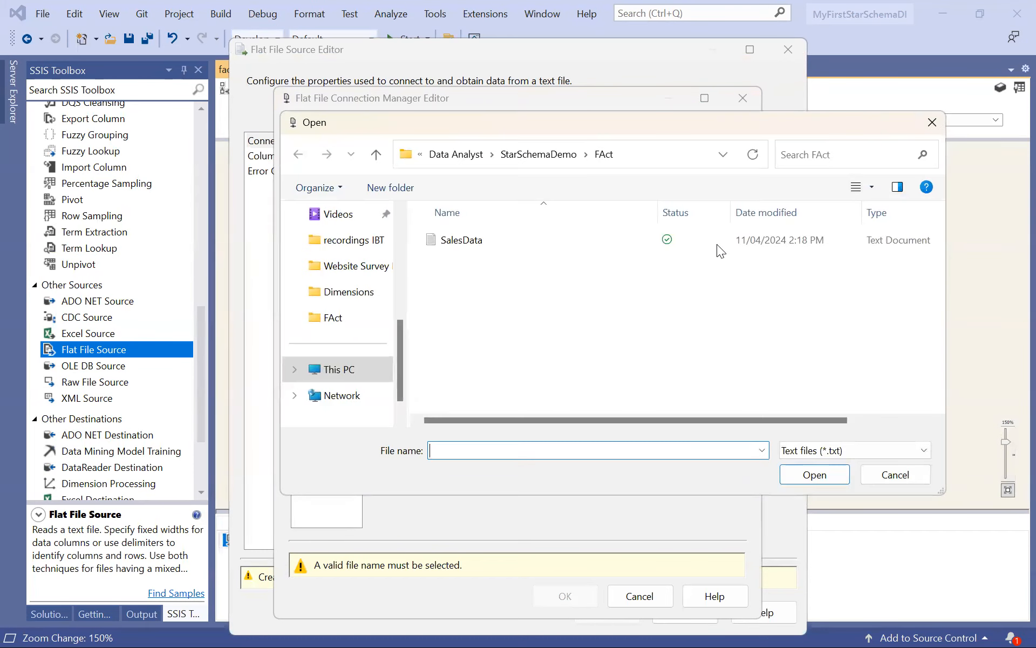
double_click(478, 239)
click(332, 233)
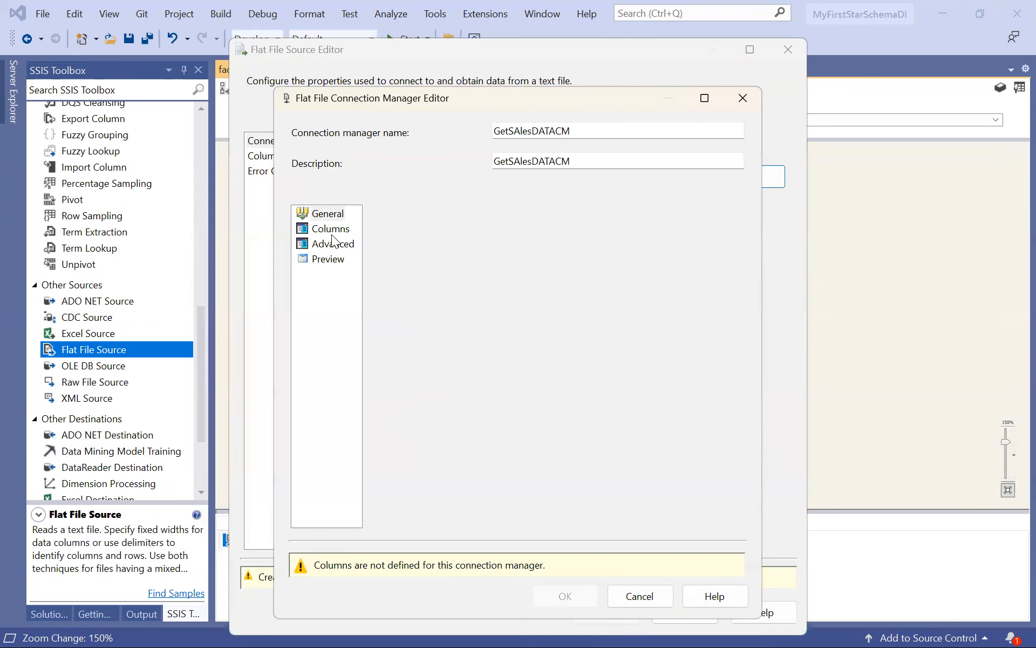
click(336, 244)
click(337, 262)
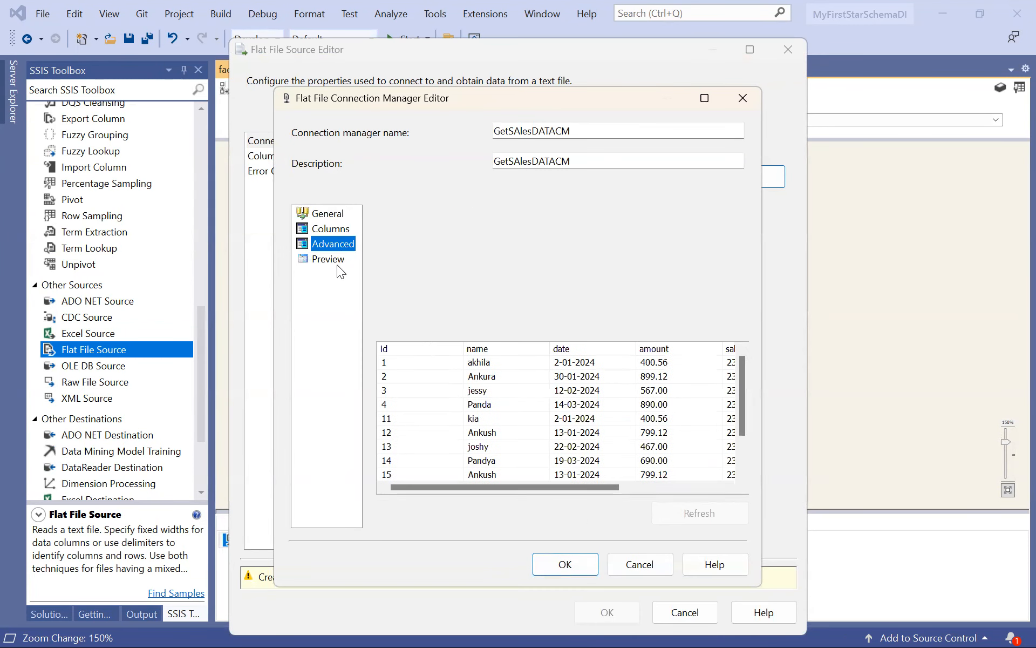
Accept the flat file connection manager and confirm the GEtSAlesData source configuration.
drag(635, 107, 653, 64)
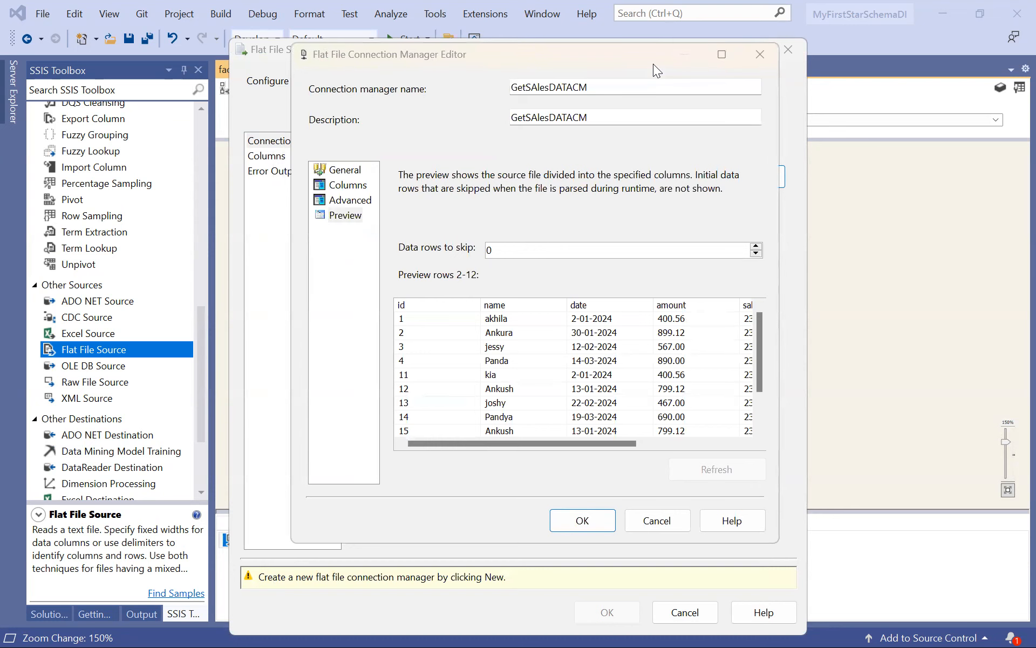
click(783, 466)
key(Tab)
key(Return)
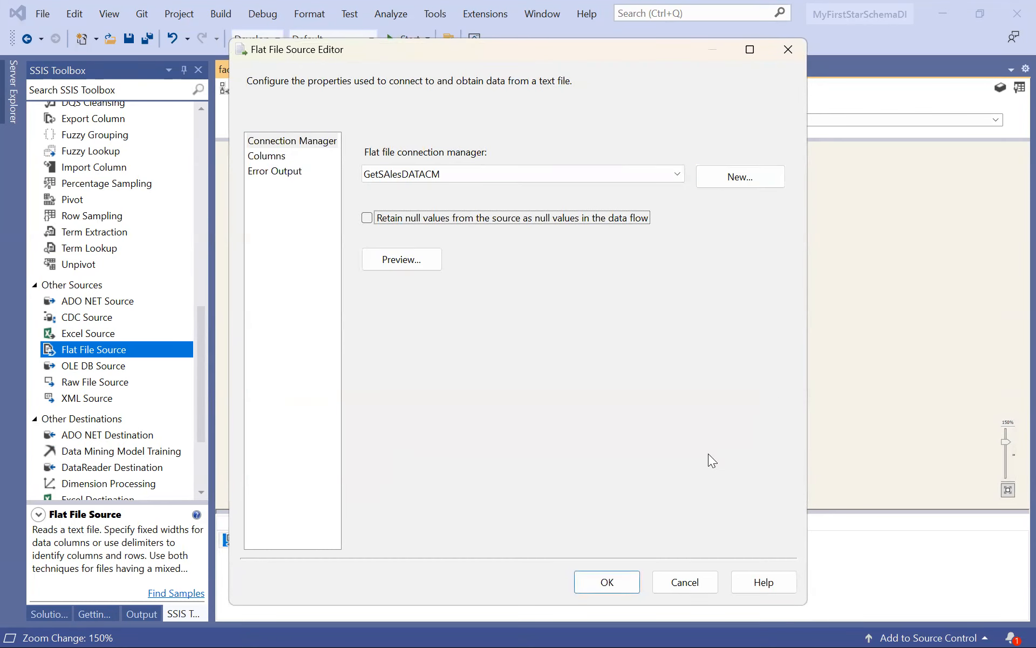
key(Return)
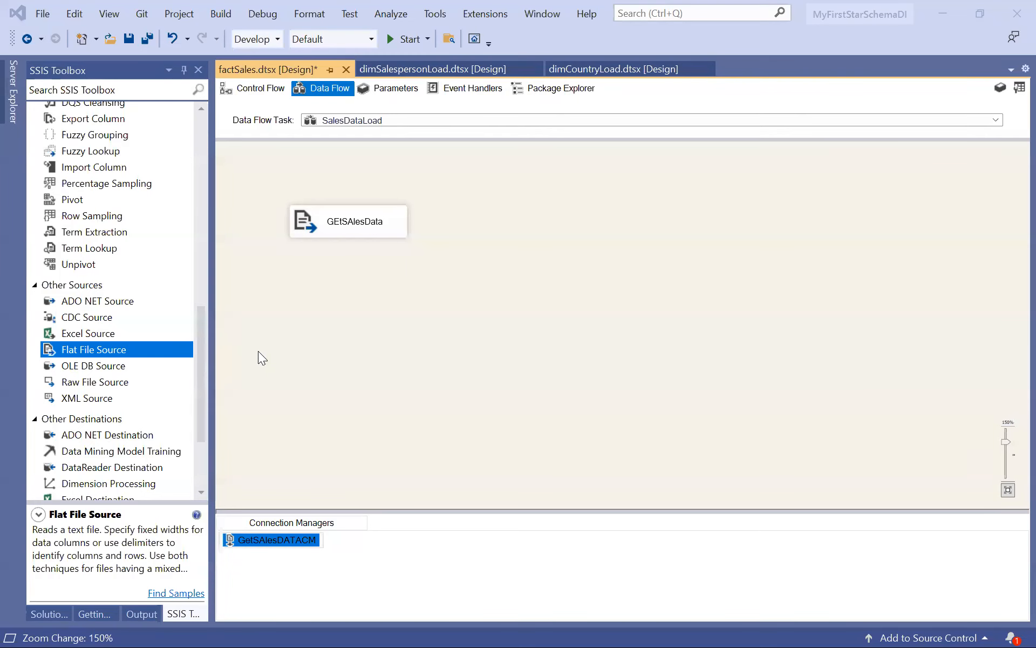
Add a Data Conversion transformation beside the GEtSAlesData source and connect the source's data output to it.
drag(202, 316, 204, 204)
drag(103, 228, 540, 265)
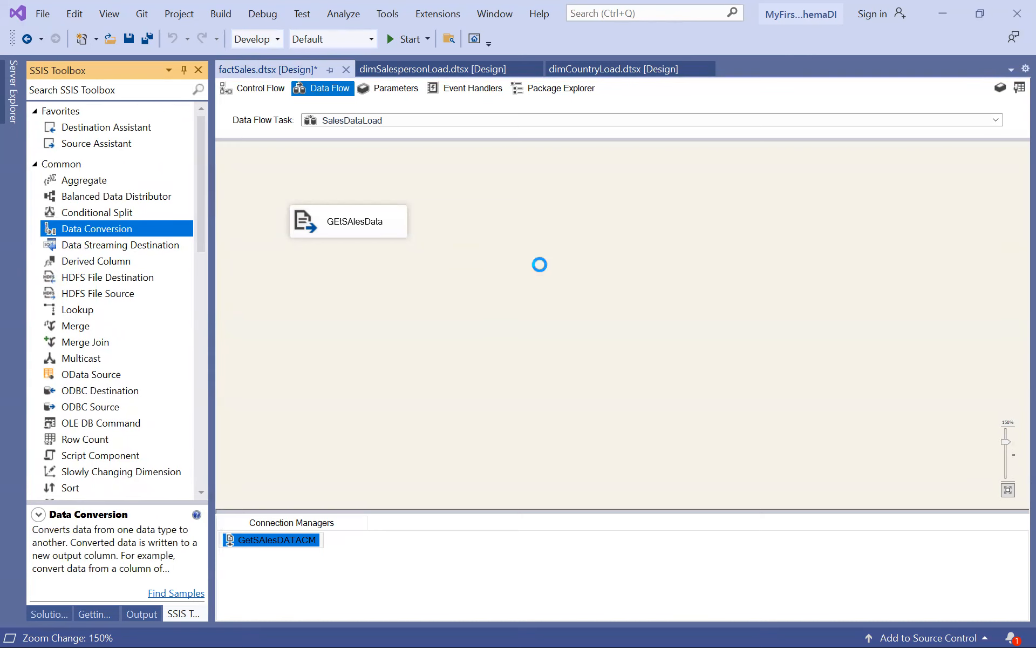
click(366, 235)
drag(355, 252, 589, 291)
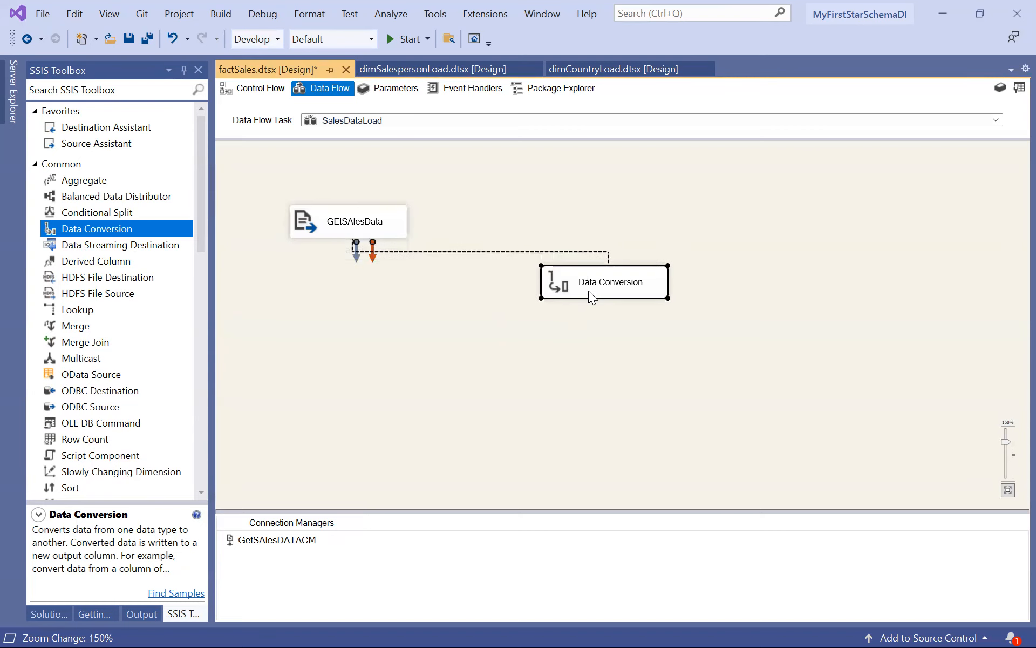
Edit the Data Conversion transformation and include the id, name, date, amount, salesperson and country input columns.
right_click(588, 290)
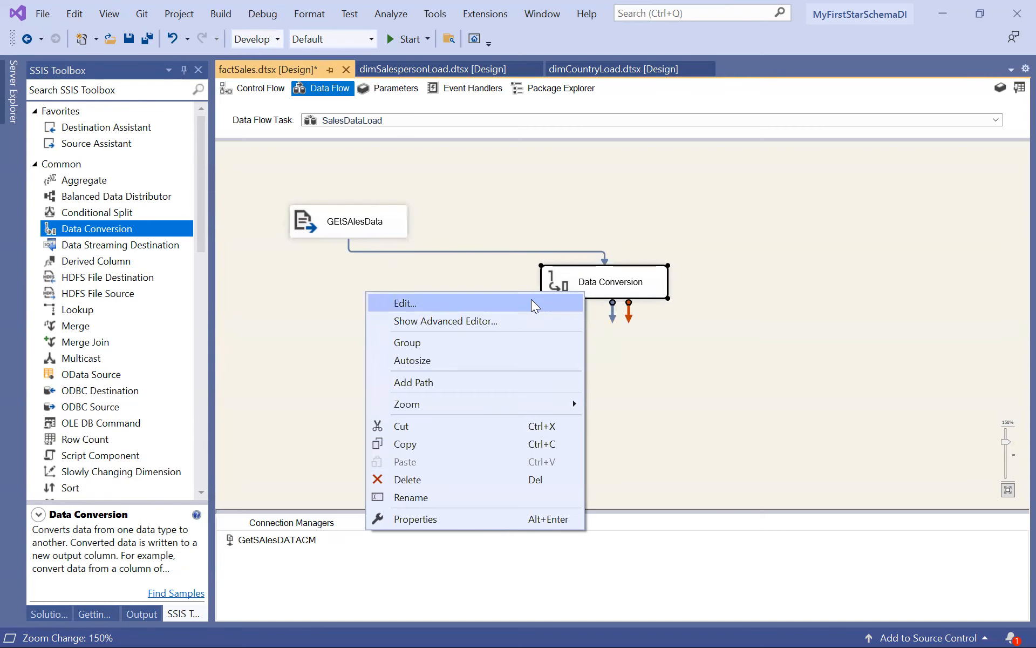
click(531, 299)
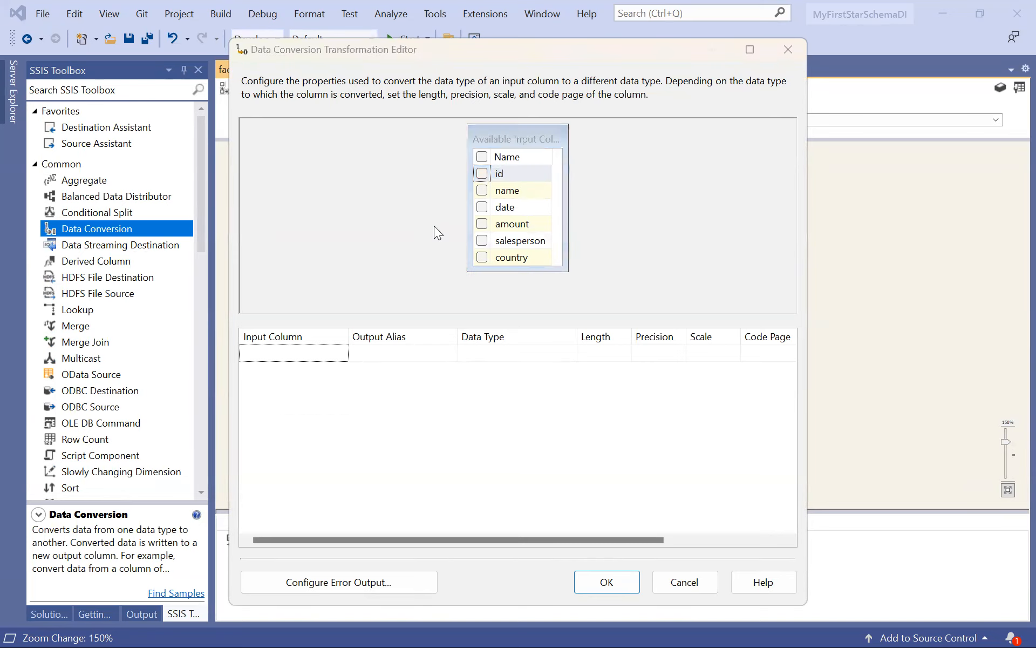
click(482, 173)
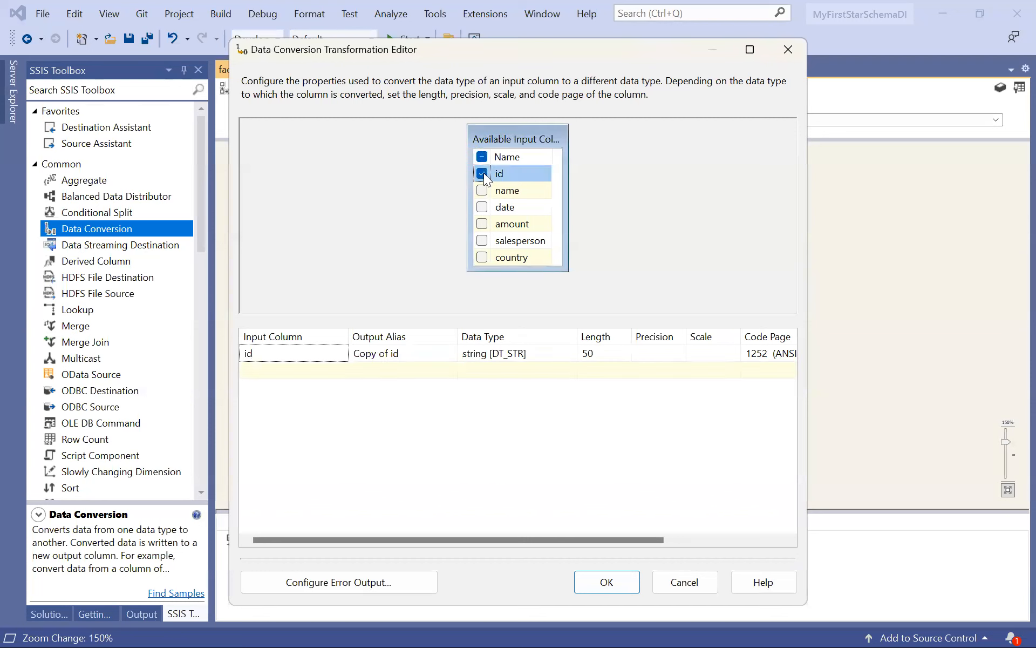
click(482, 192)
click(482, 208)
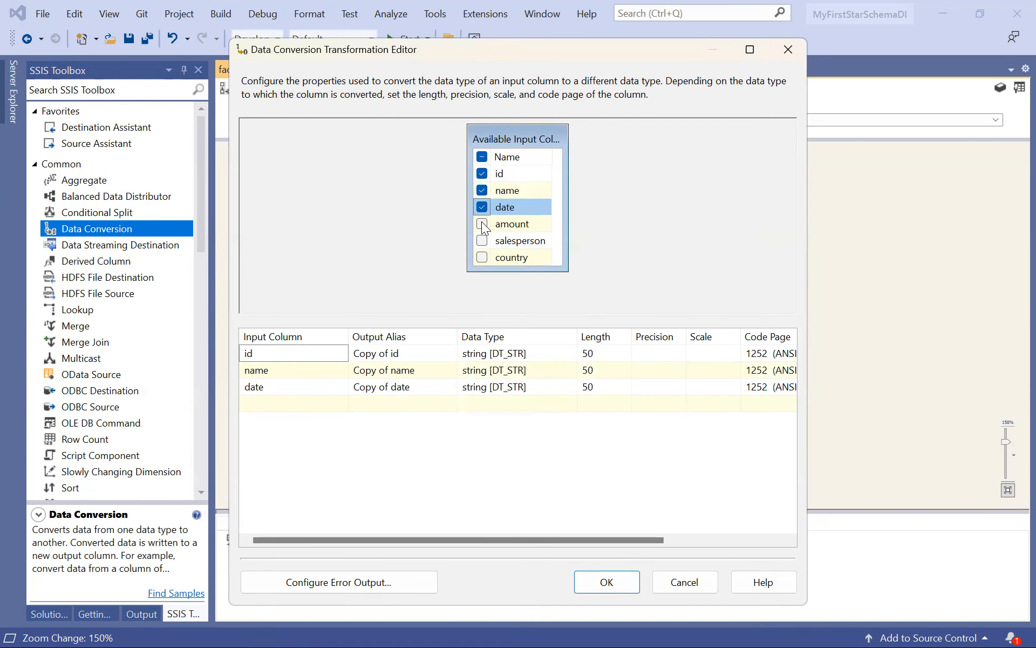
click(482, 224)
click(482, 241)
click(482, 257)
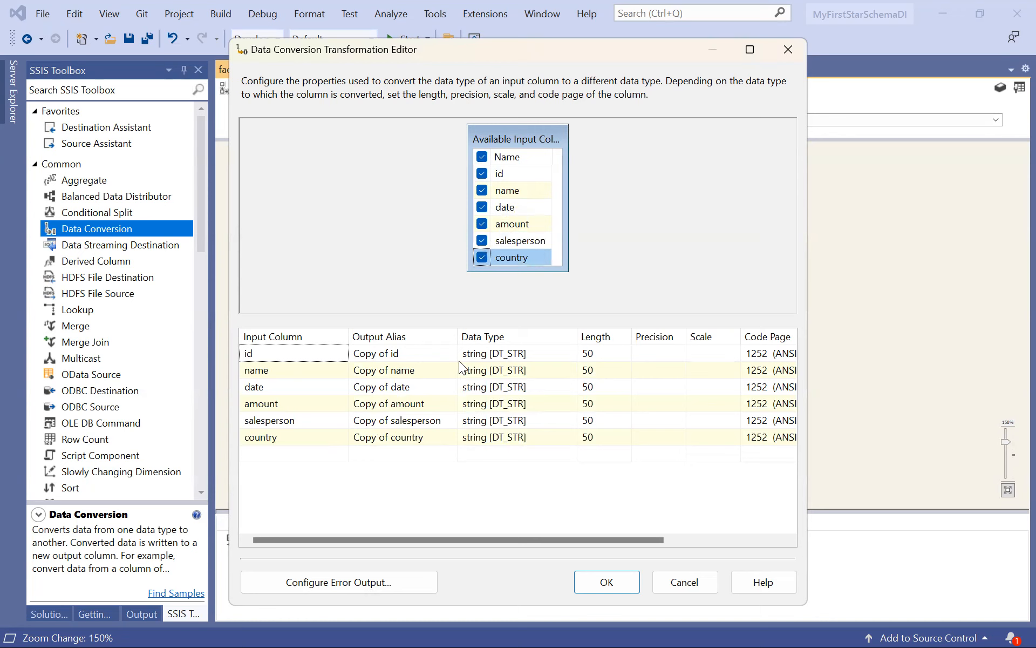
Set the data type of the id column's converted copy to four-byte signed integer.
click(532, 369)
click(537, 358)
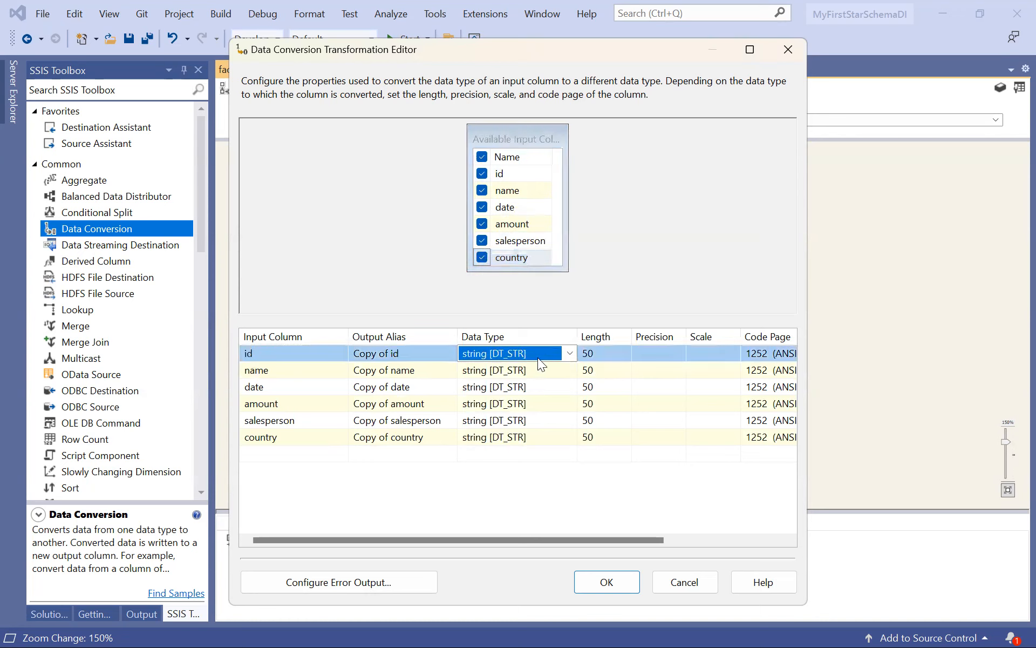
click(571, 352)
scroll(524, 395, up, 3)
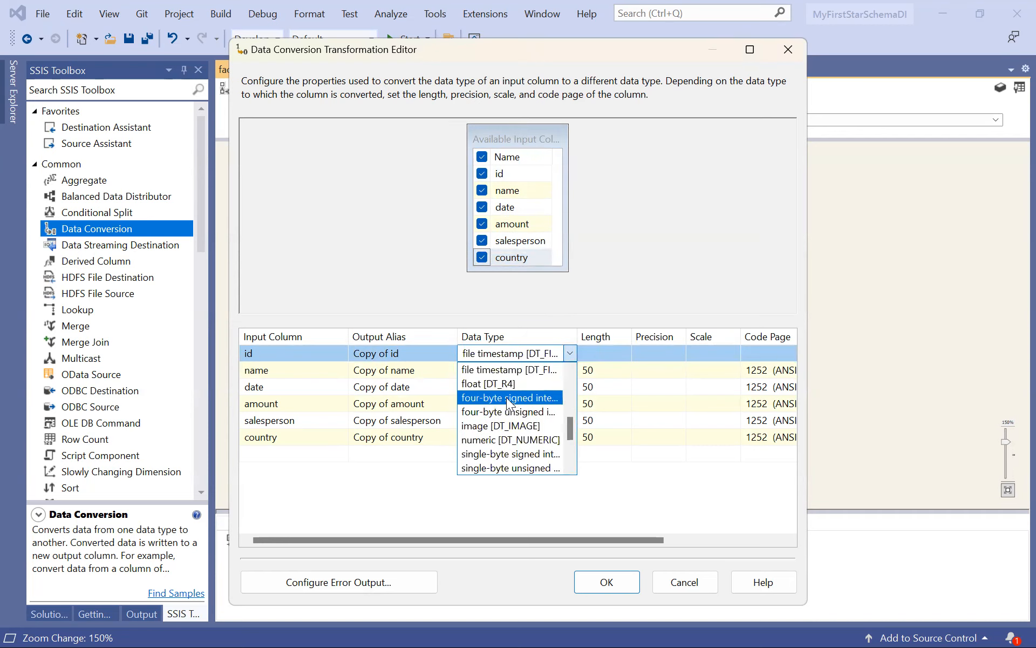
click(509, 399)
Set the data types of the salesperson and country columns' copies to four-byte signed integer.
click(508, 425)
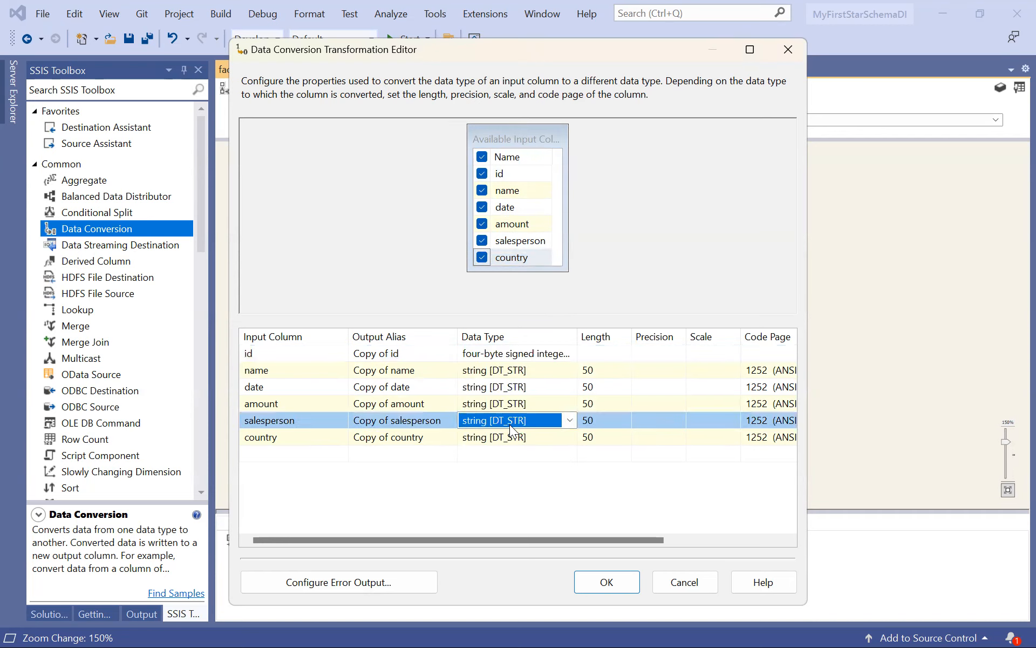
click(568, 421)
key(f)
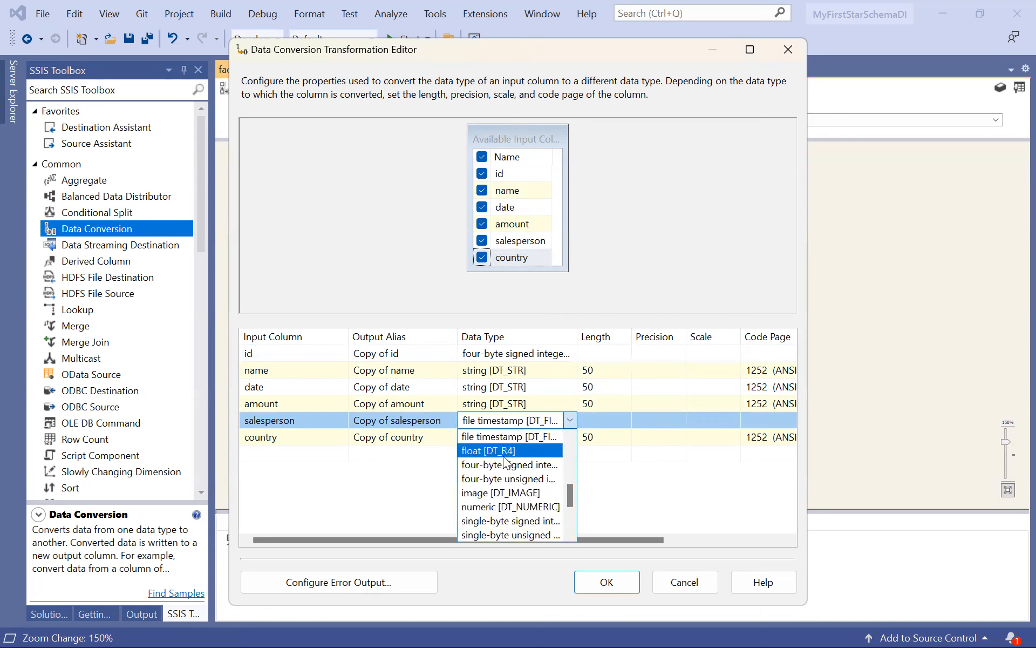
click(503, 463)
click(529, 439)
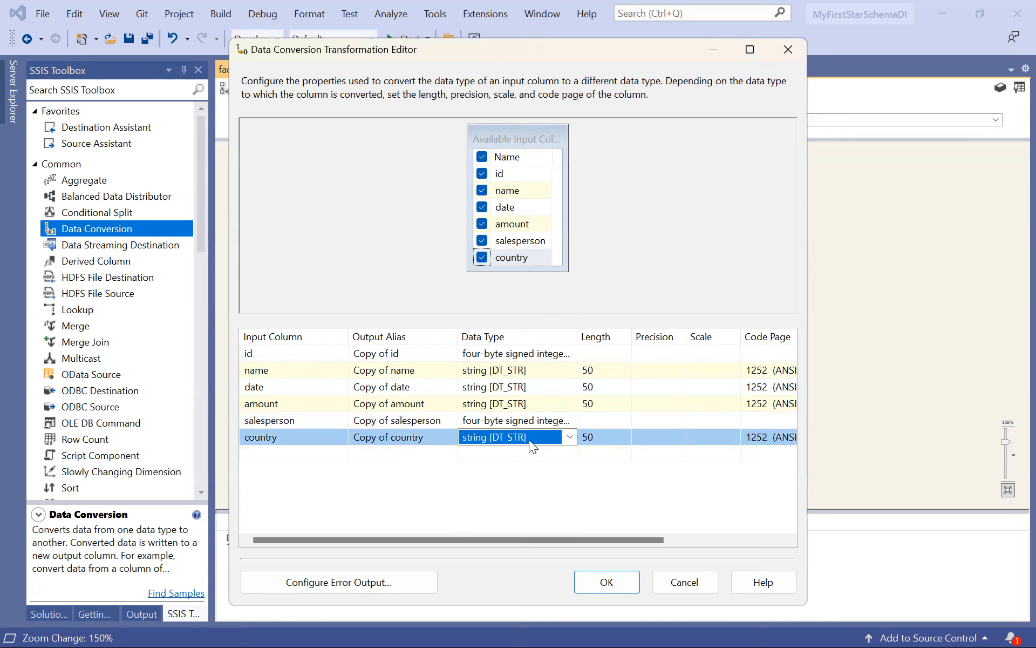
click(529, 439)
key(f)
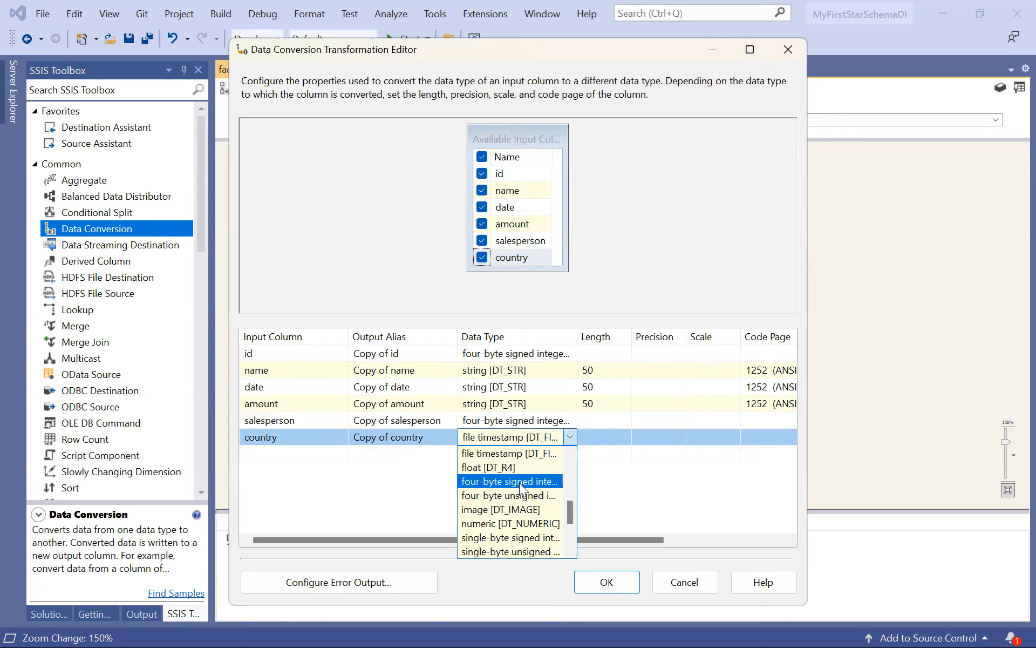
click(520, 482)
Convert the name column to Unicode string and the date column to date [DT_DATE].
click(484, 370)
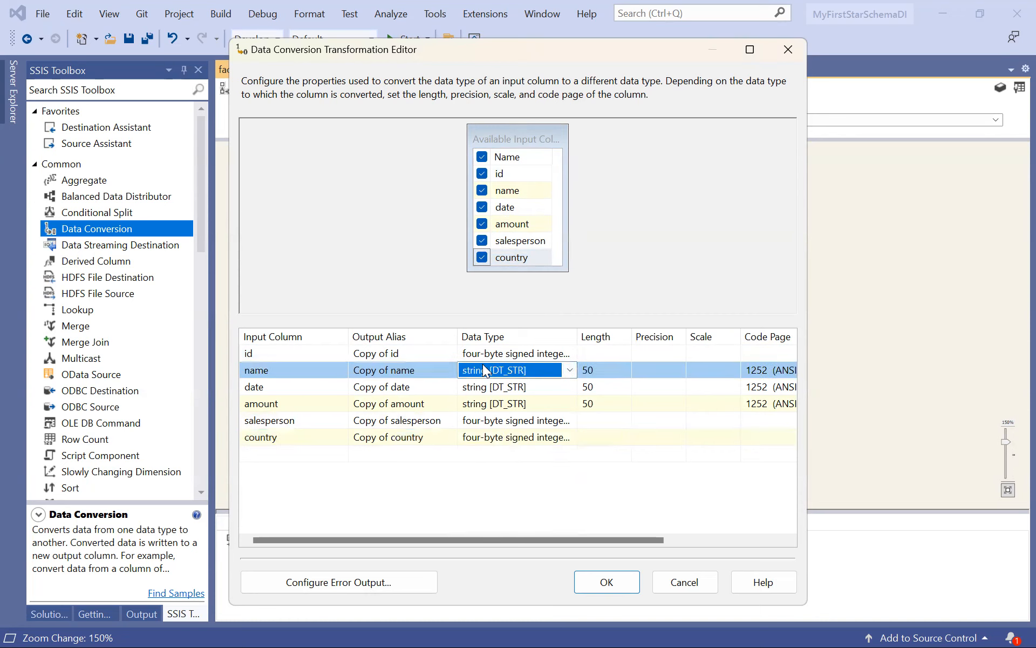
click(569, 370)
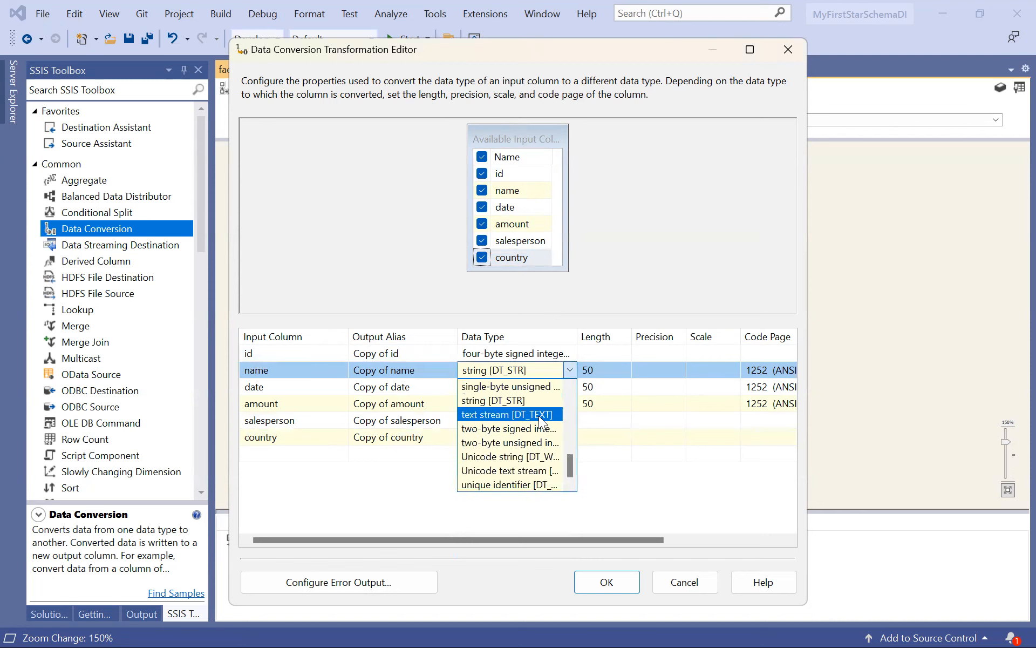
click(521, 457)
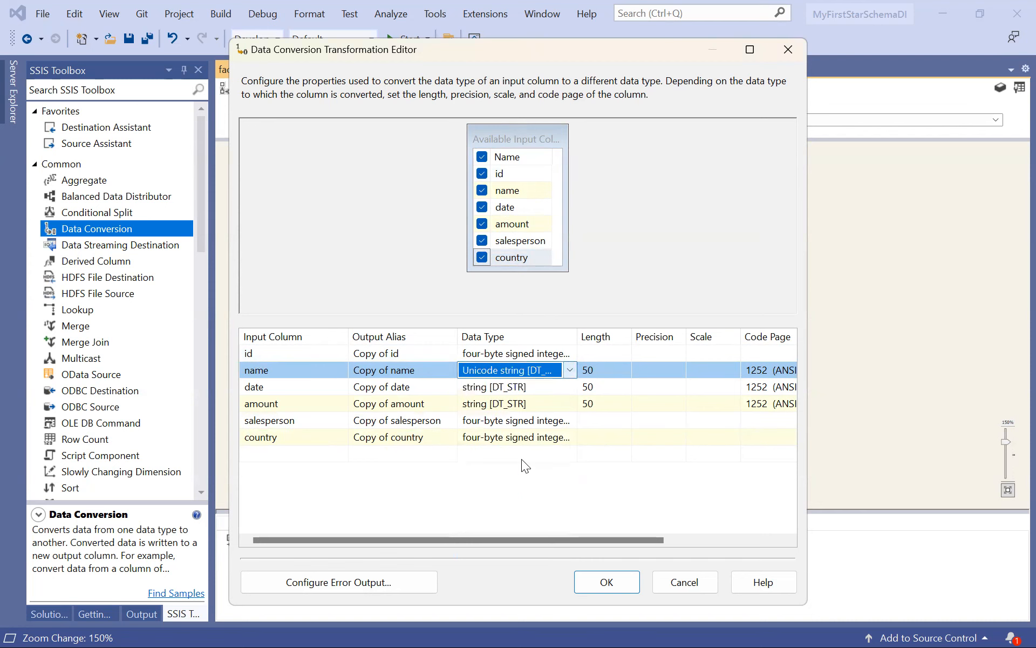
click(537, 386)
click(565, 384)
key(d)
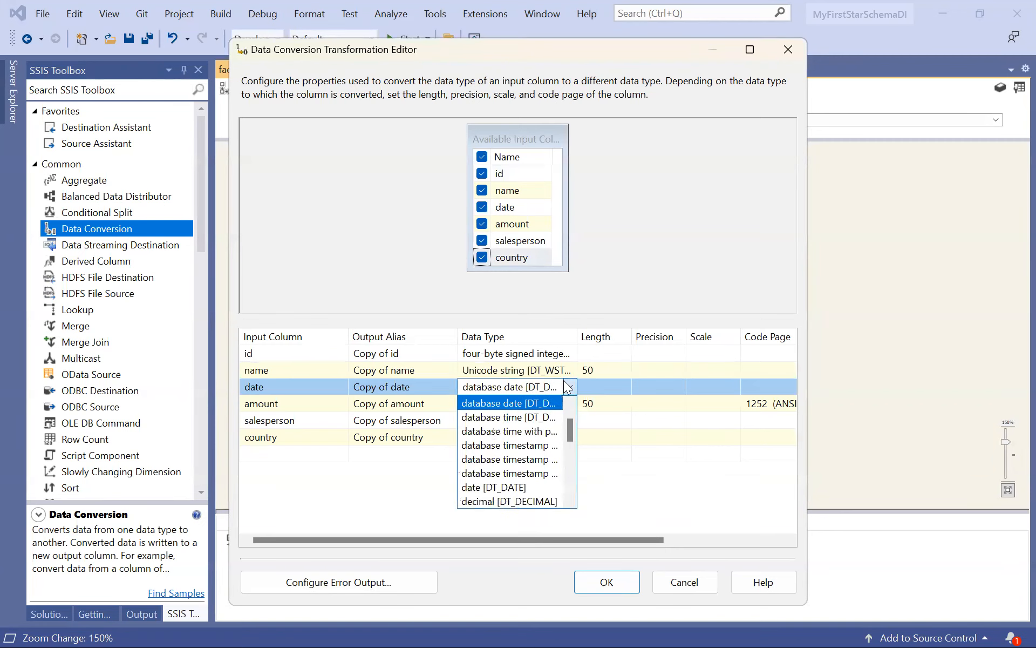
click(507, 486)
Convert the amount column to the currency [DT_CY] data type.
click(510, 405)
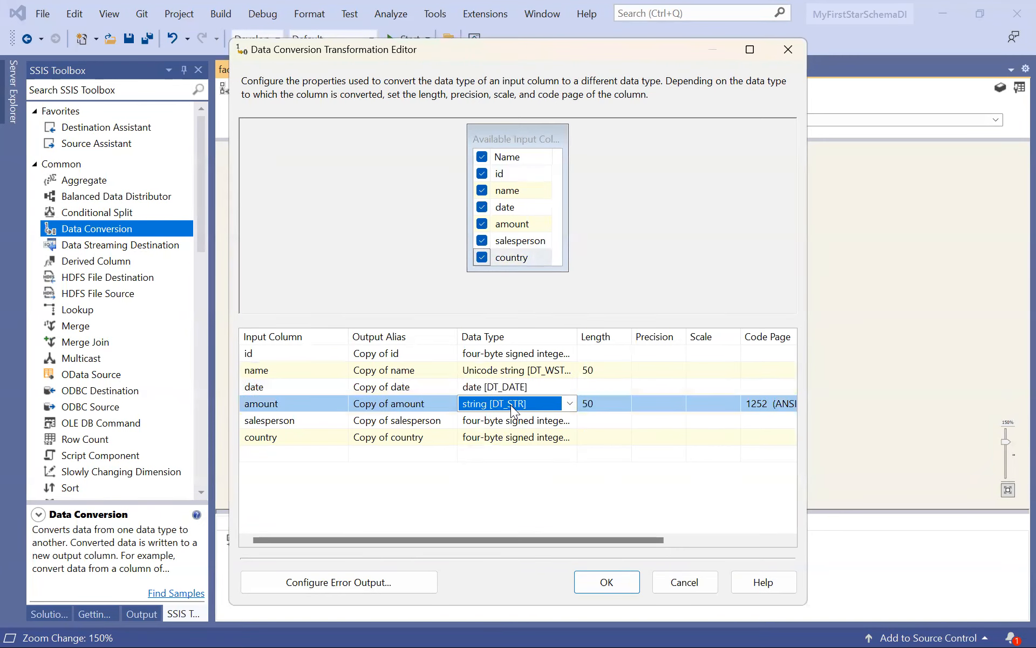
click(570, 403)
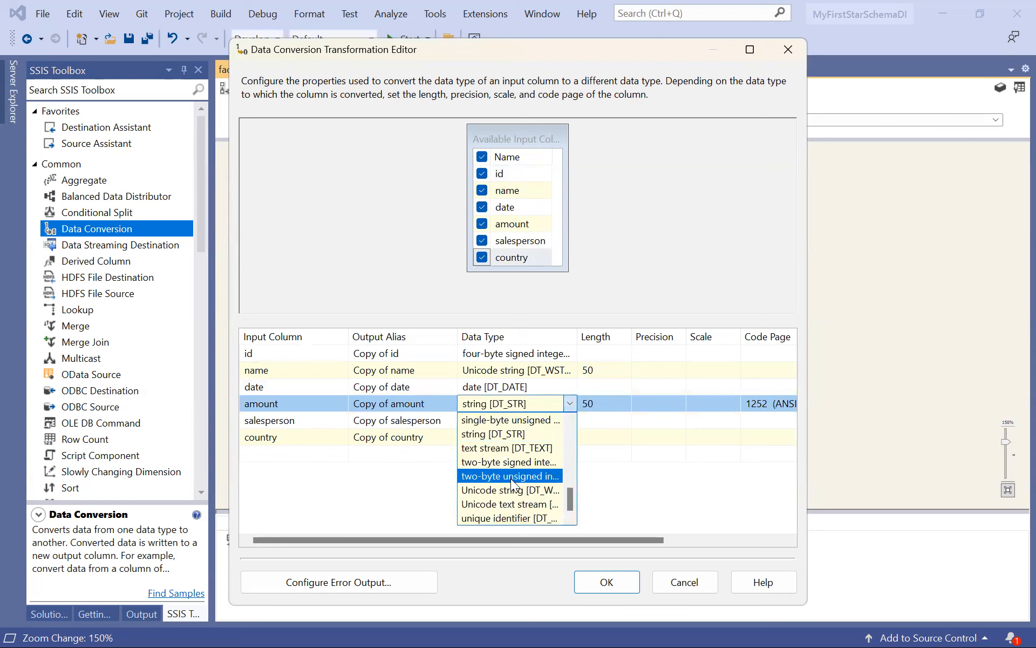
key(c)
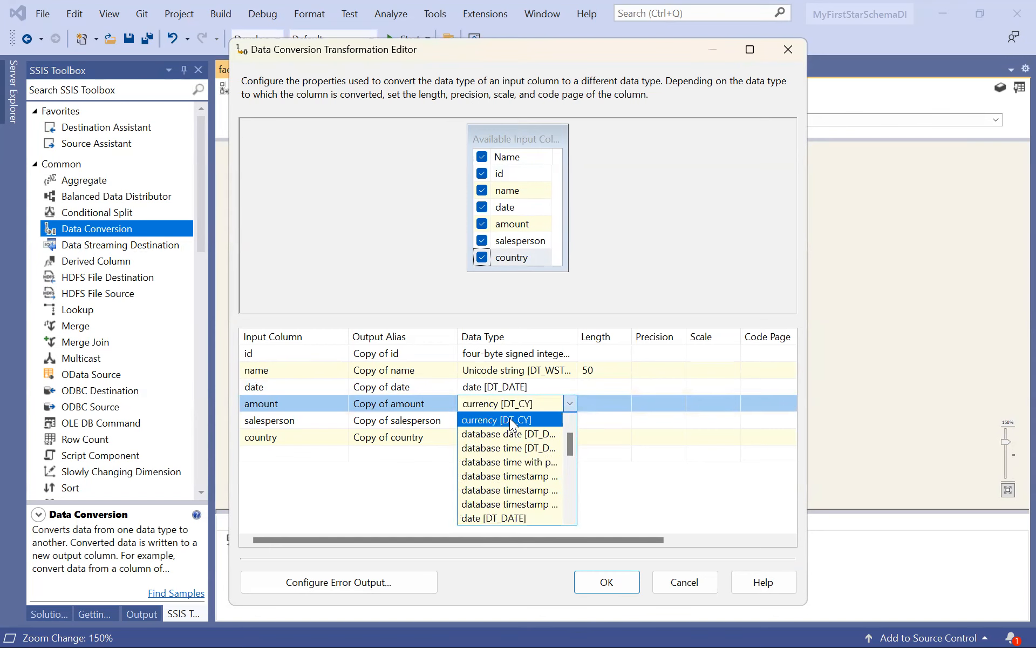
click(510, 421)
Set the converted name column's length to 25 and accept the data conversion settings.
click(610, 368)
key(BackSpace)
key(BackSpace)
text(25)
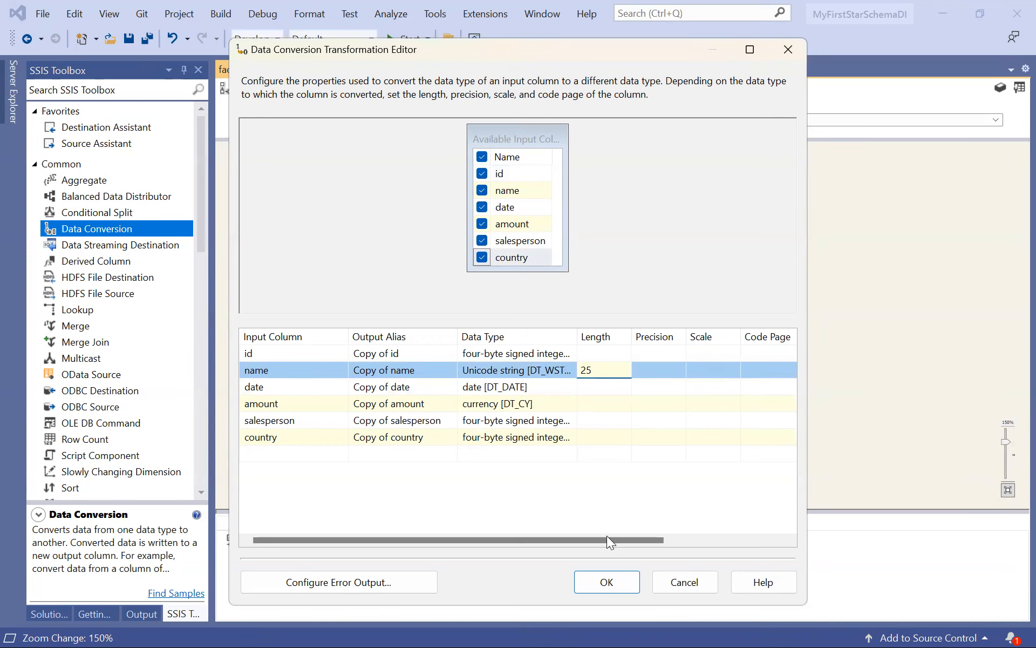
click(609, 581)
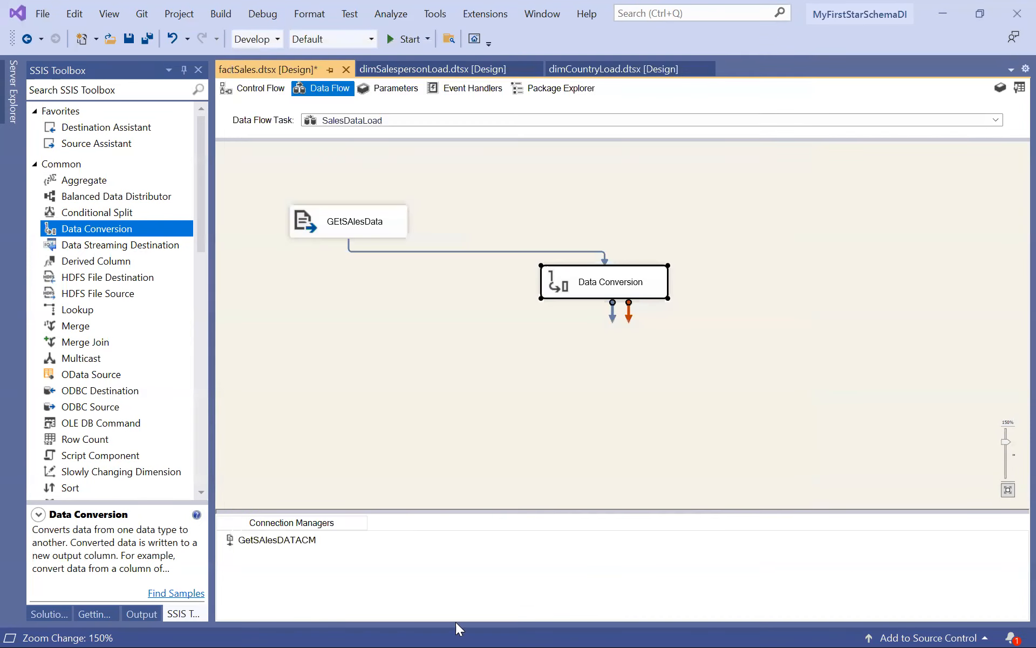
Switch to SQL Server Management Studio, check the column data types of dbo.factSalesData, and return to Visual Studio.
click(465, 631)
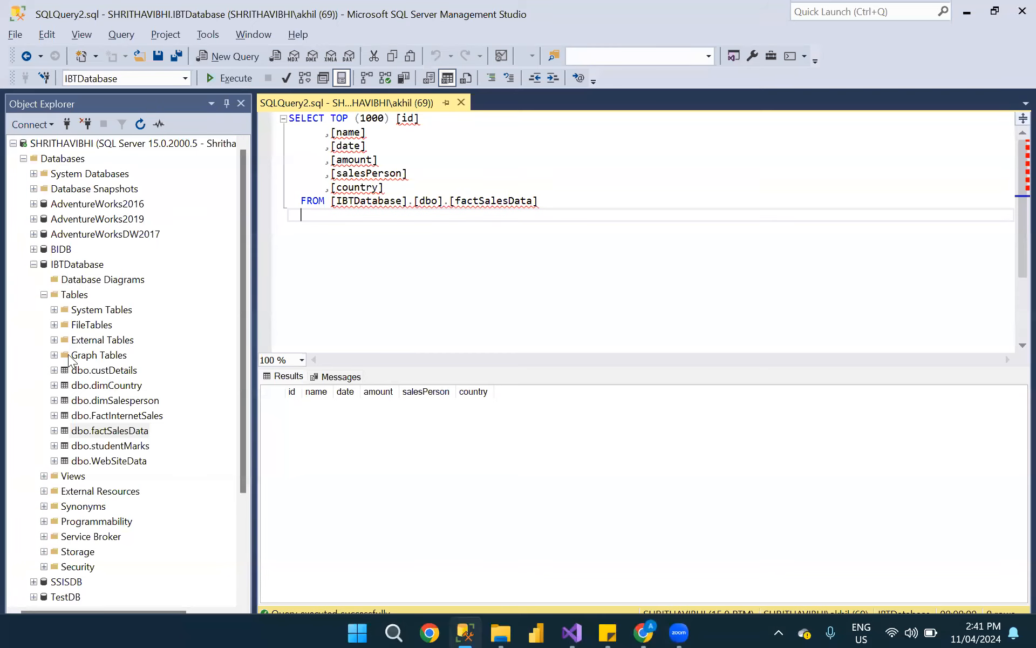
click(54, 430)
click(64, 446)
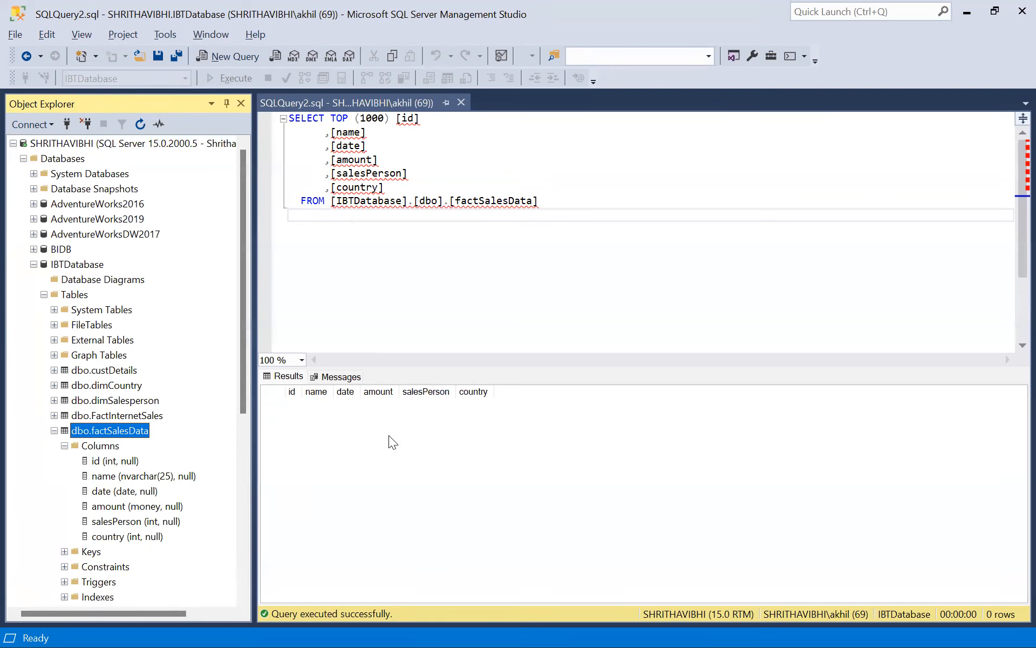
key(alt+Tab)
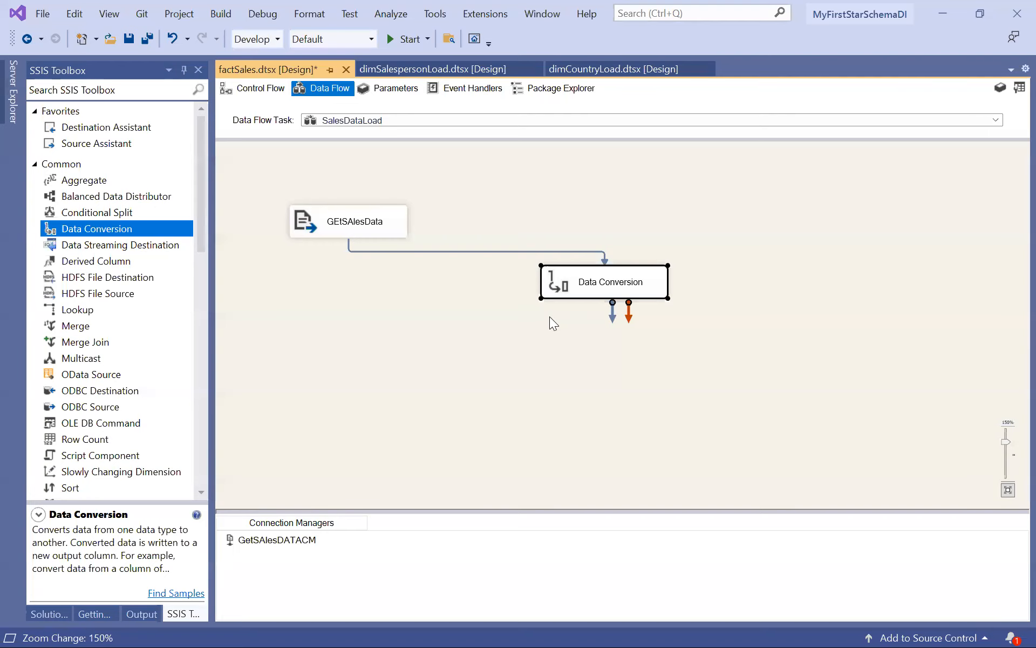
Add an OLE DB Destination below the Data Conversion transformation and connect the conversion's data output to it.
drag(197, 213, 194, 474)
drag(105, 407, 600, 399)
click(603, 286)
drag(614, 312, 667, 422)
Configure the OLE DB Destination to use the existing IBTDatabase data connection and the [dbo].[factSalesData] table.
right_click(667, 422)
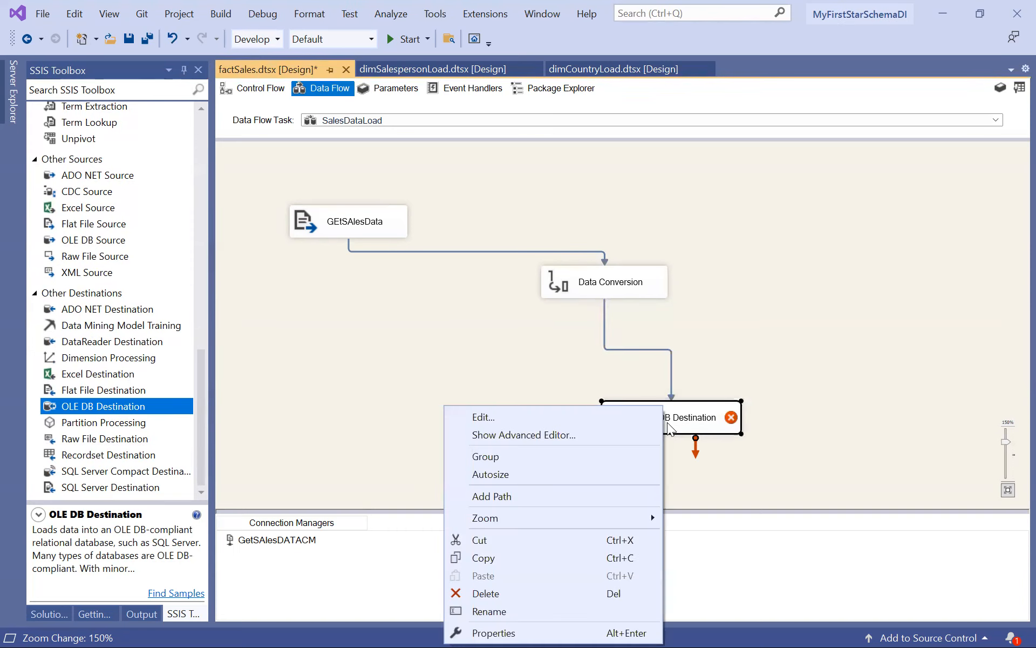
click(561, 417)
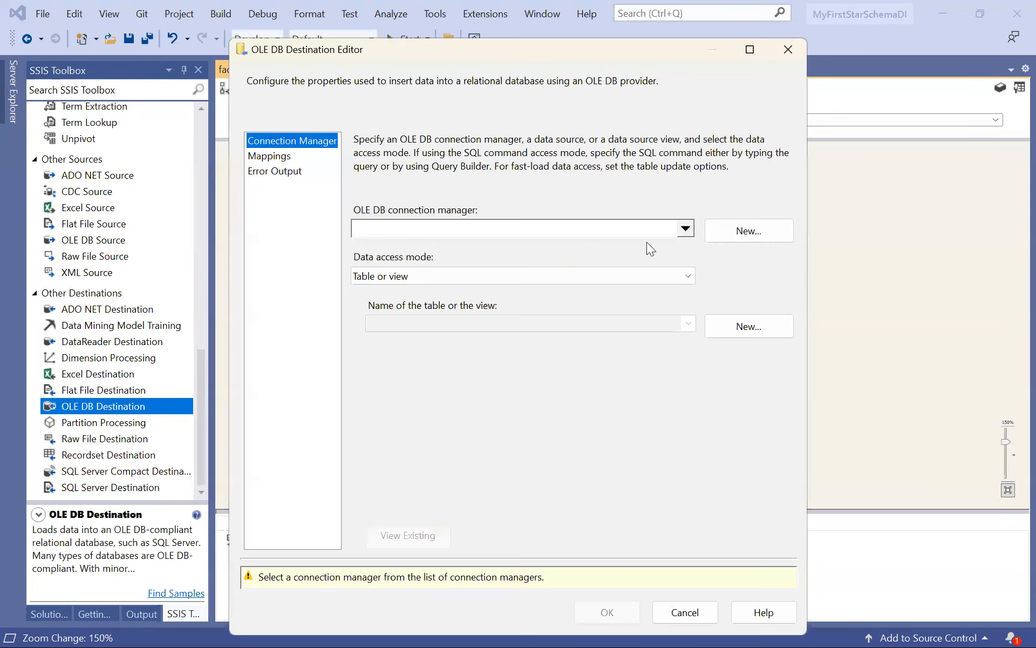
click(734, 231)
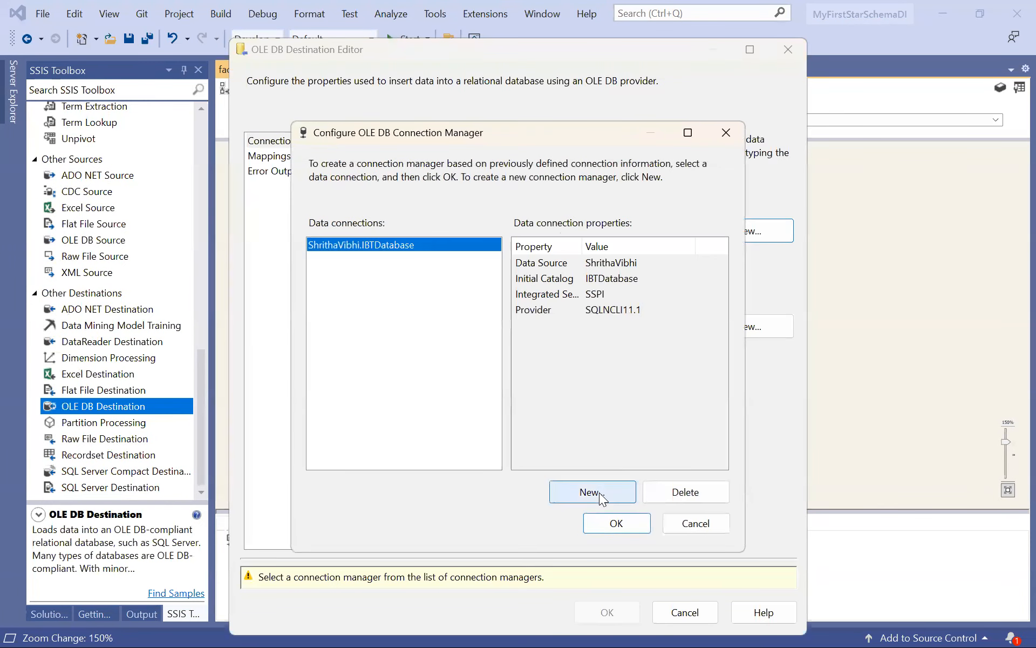
click(612, 524)
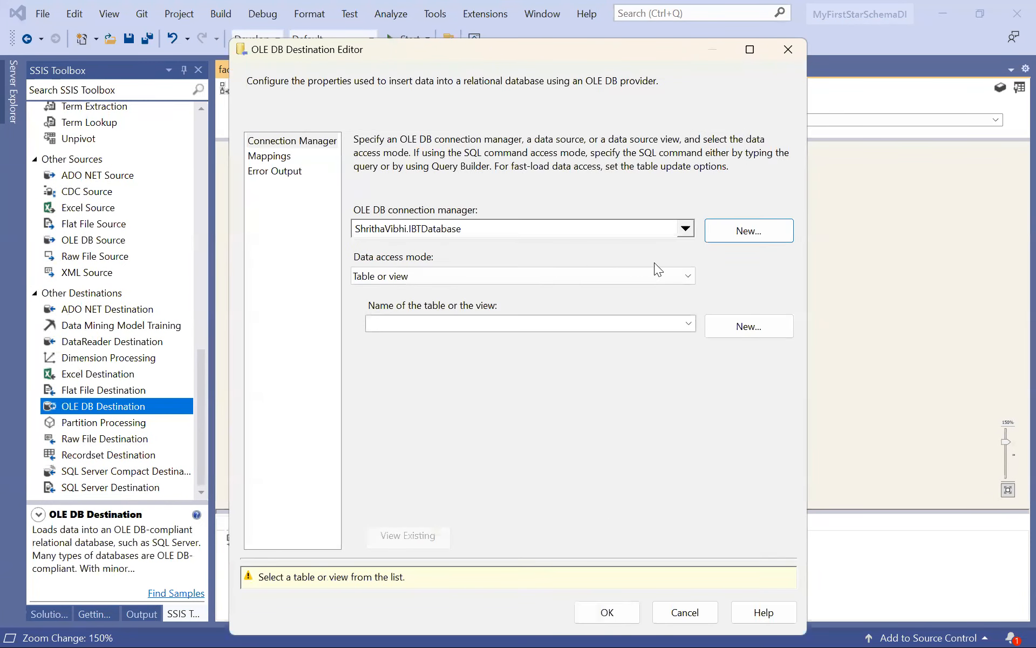
click(689, 323)
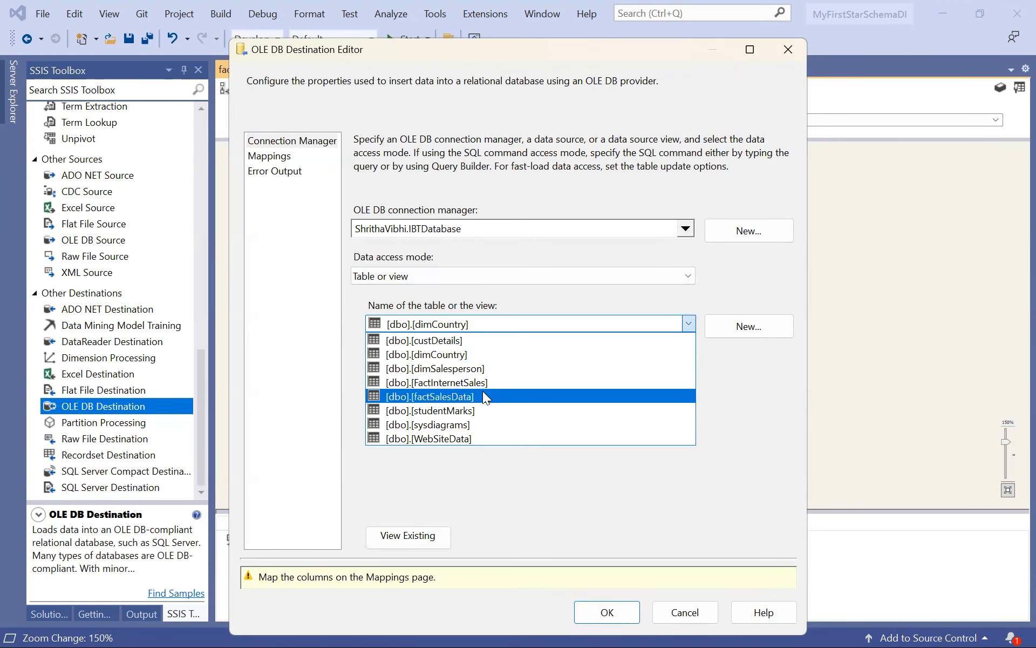
click(483, 397)
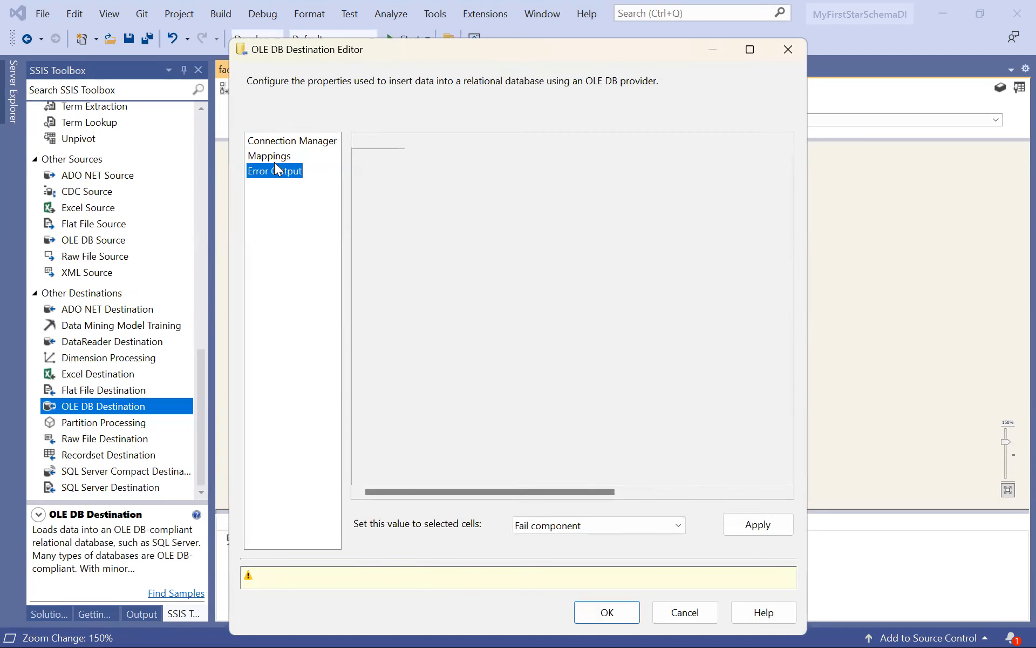
Map Copy of id, Copy of name and Copy of date to the destination columns id, name and date.
click(274, 158)
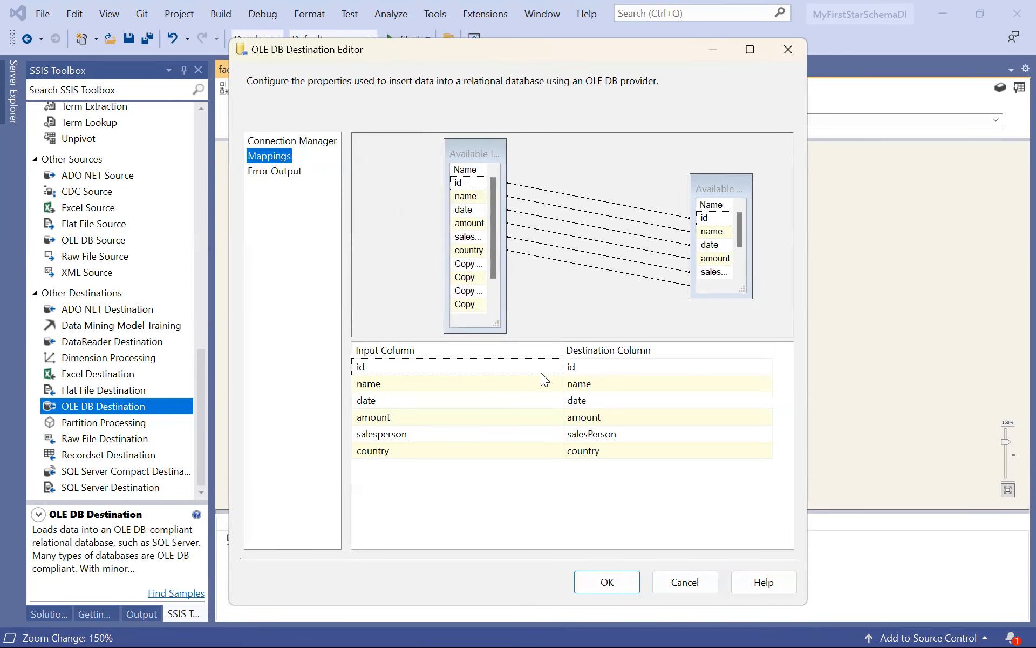
click(558, 368)
click(555, 367)
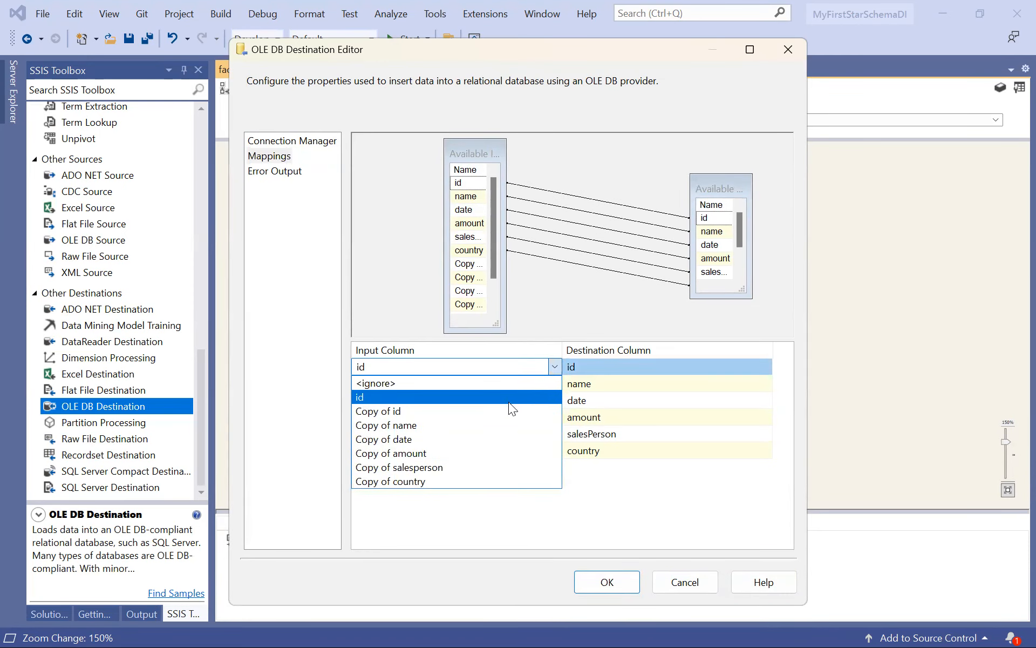
click(508, 412)
click(546, 384)
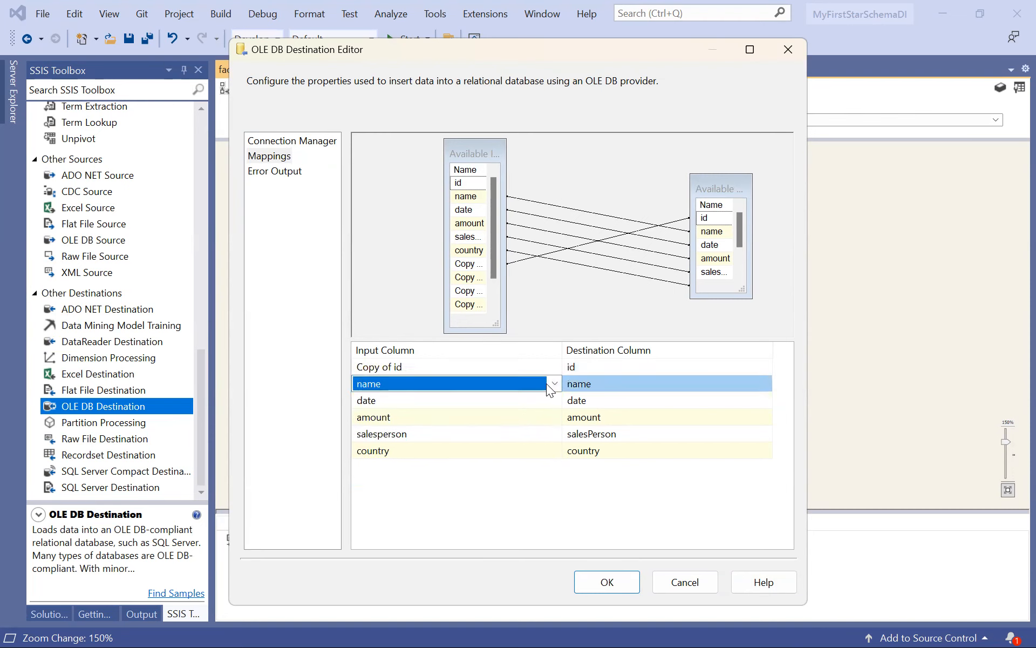
click(546, 383)
click(488, 442)
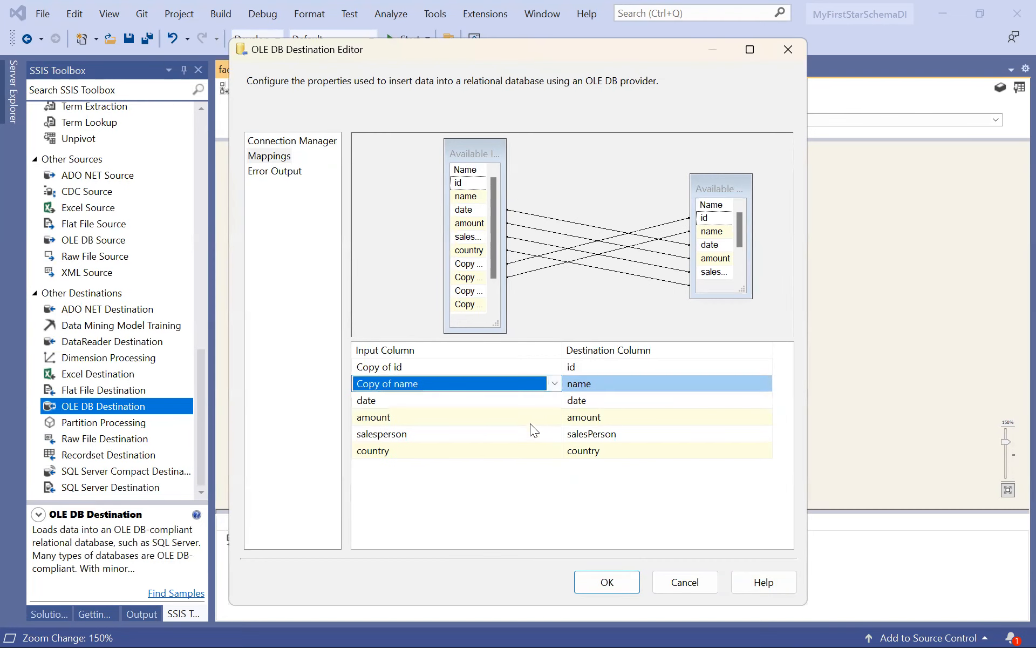
click(553, 403)
click(552, 403)
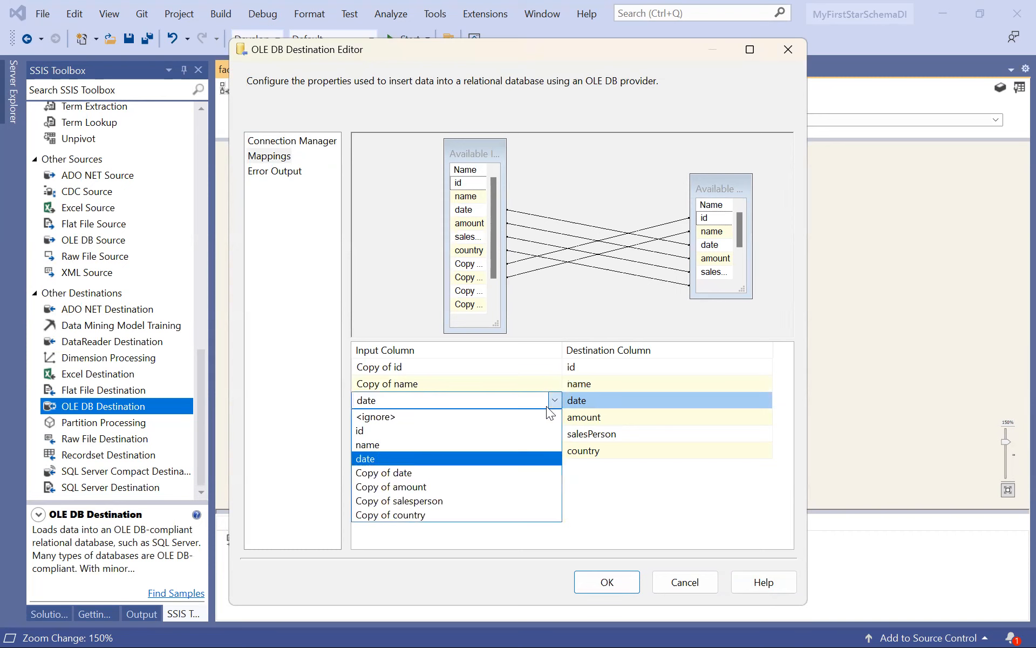
click(491, 474)
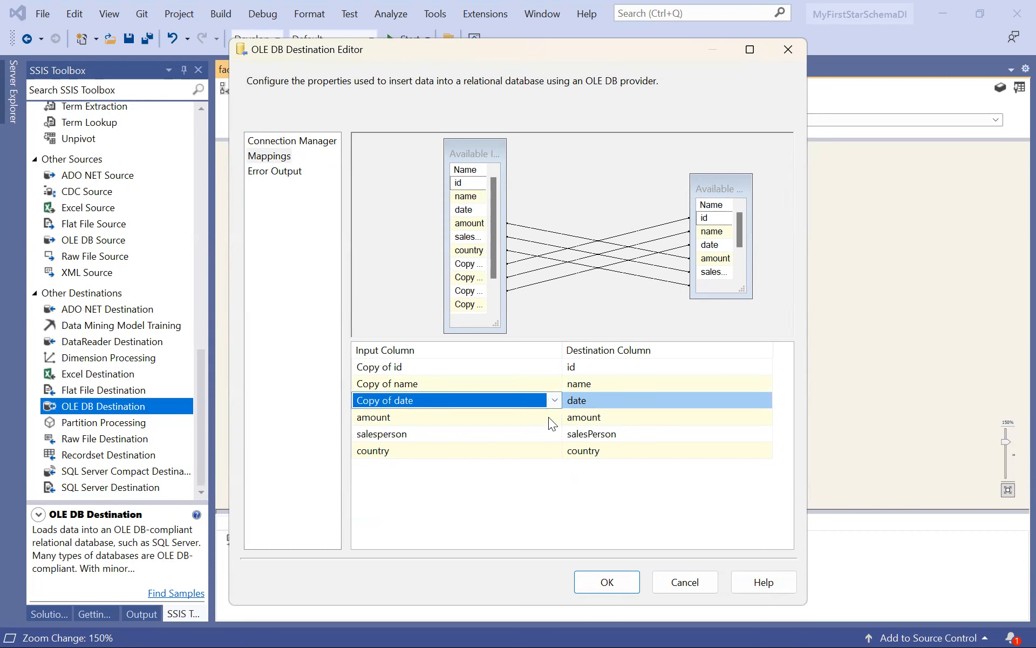
Map Copy of amount, Copy of salesperson and Copy of country to amount, salesPerson and country, and confirm the destination settings.
click(548, 416)
click(548, 417)
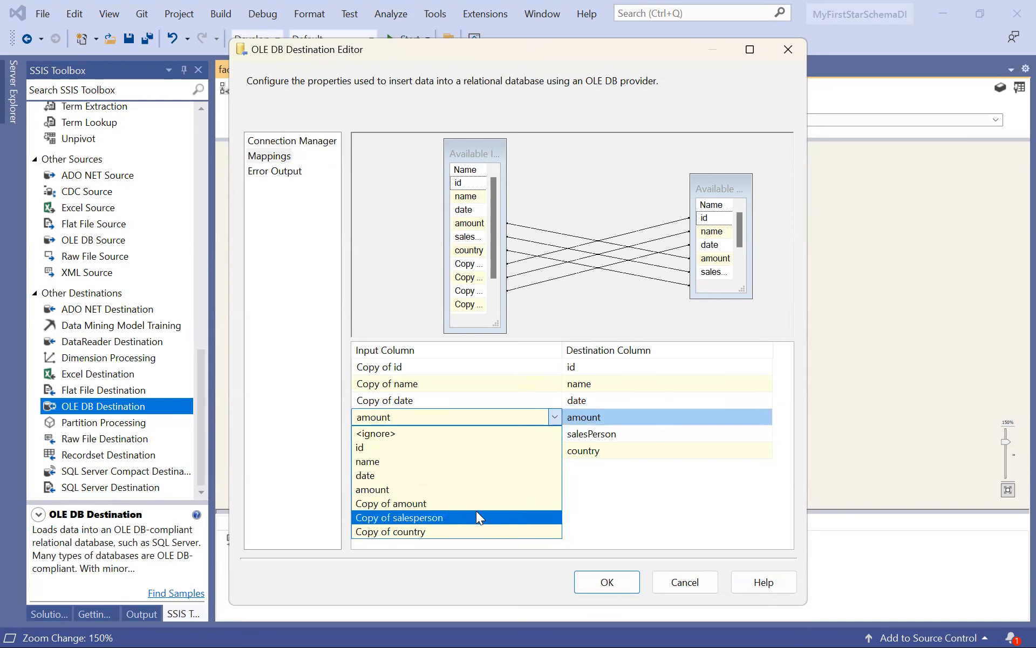
click(477, 517)
click(551, 420)
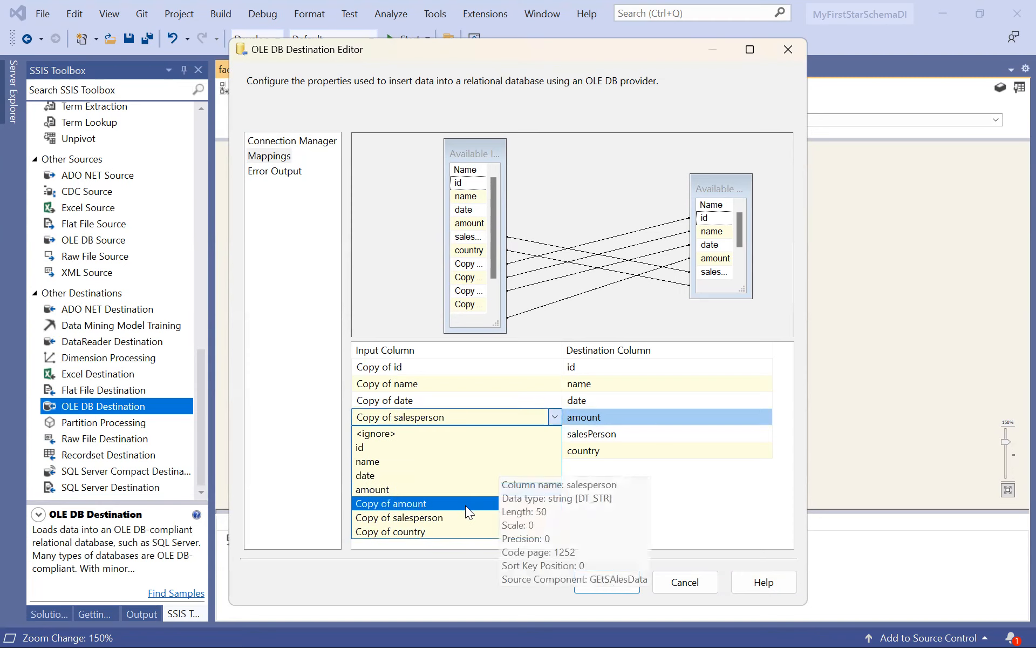
click(465, 506)
click(553, 431)
click(553, 430)
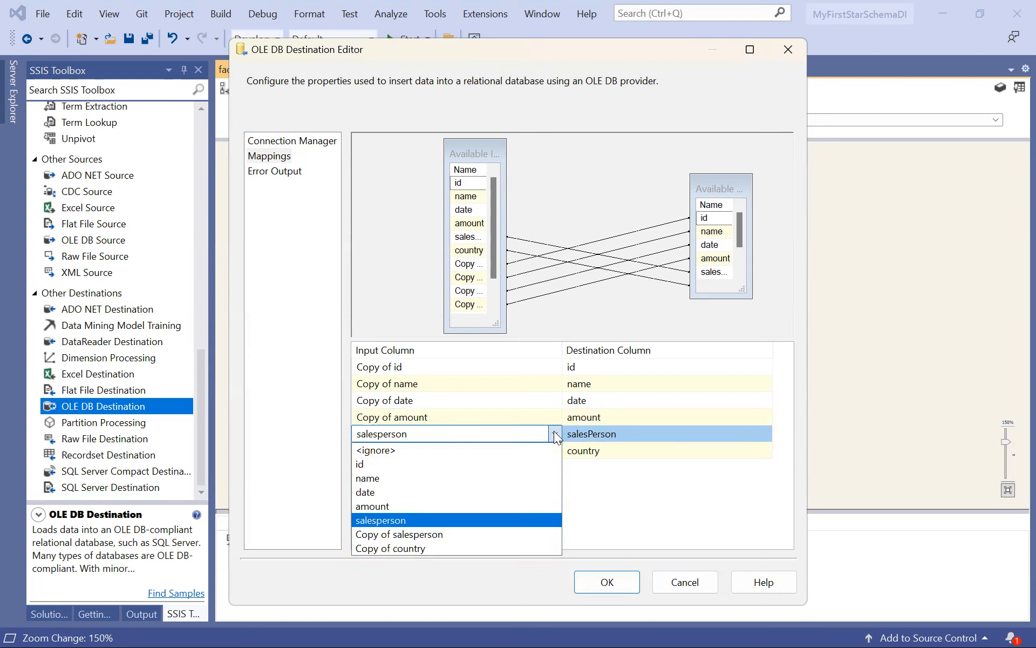
click(470, 534)
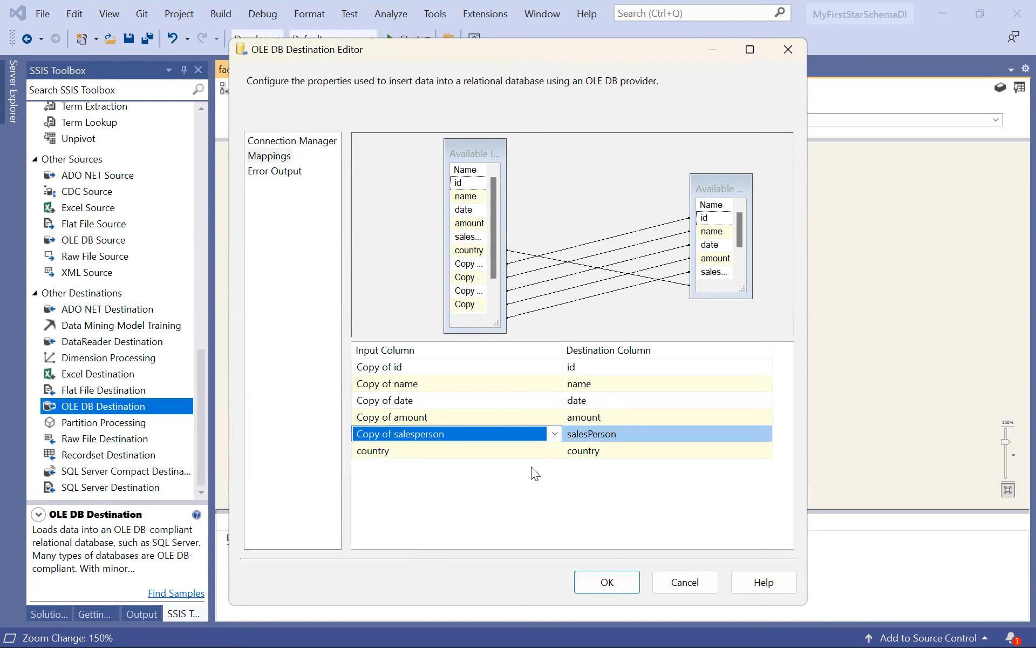
click(554, 450)
click(554, 450)
click(473, 561)
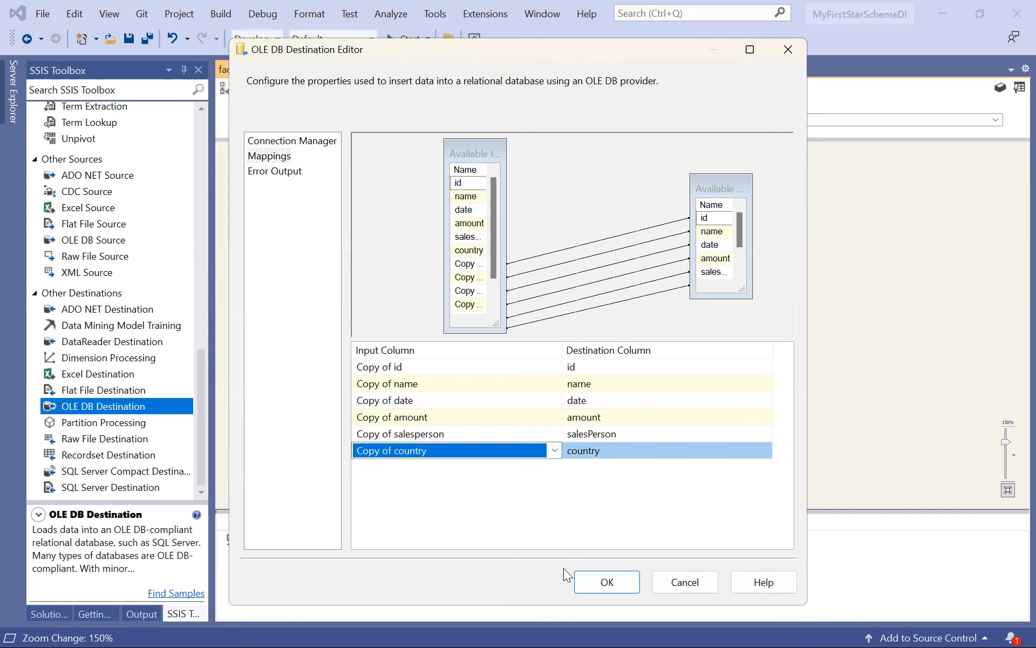
click(586, 582)
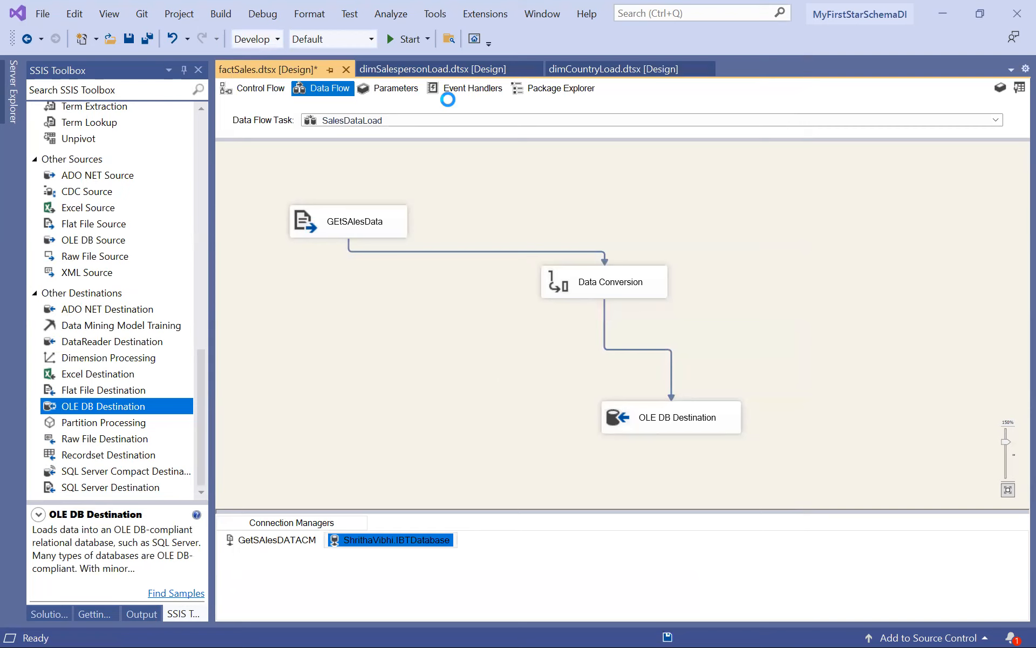
Run the factSales package and check the execution status down to the OLE DB Destination.
click(400, 39)
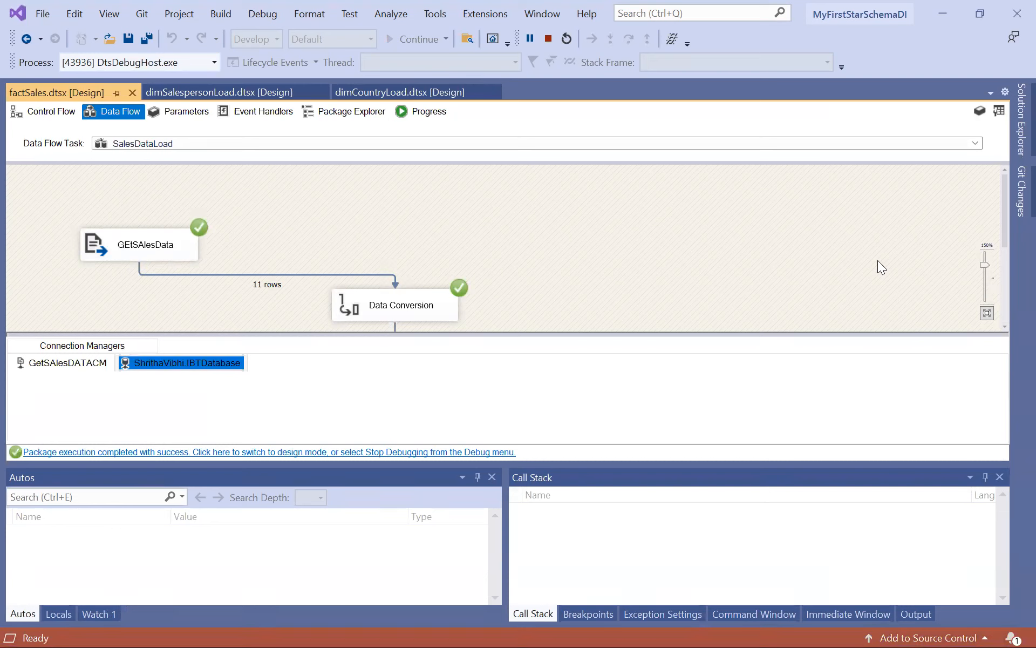
drag(1006, 197, 1007, 265)
Switch to SQL Server Management Studio and re-execute the SELECT TOP (1000) query on factSalesData to check the loaded rows.
mouse_move(540, 626)
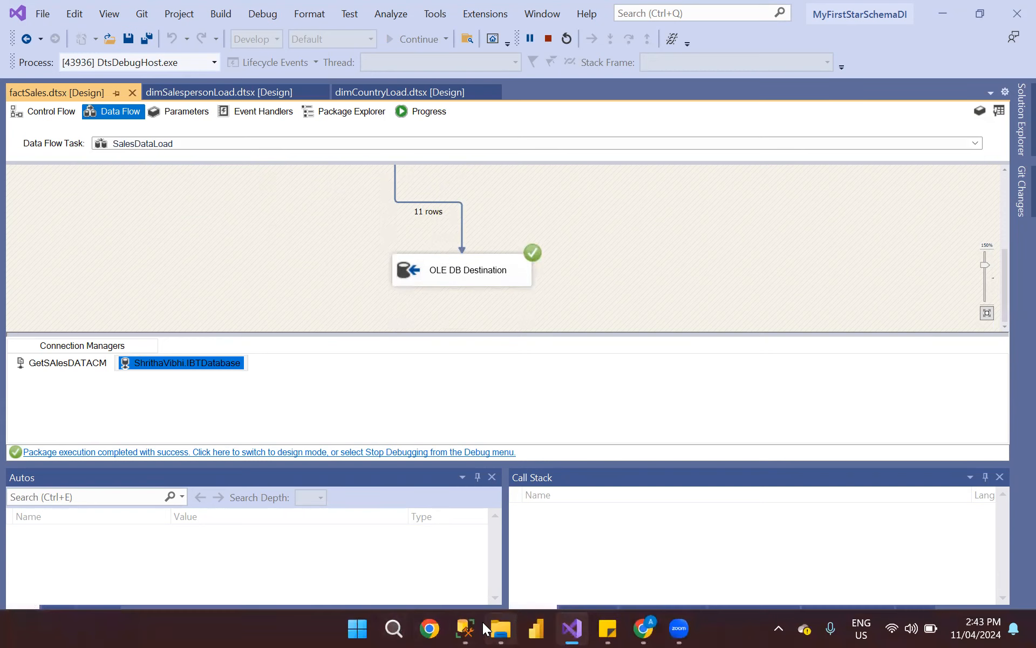
mouse_move(475, 628)
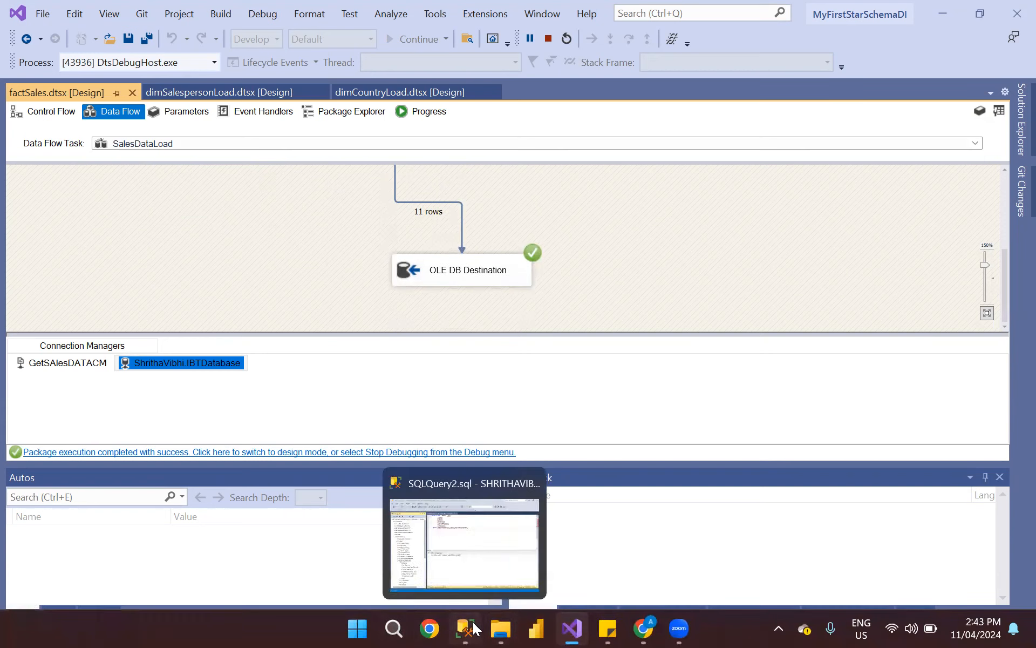
click(474, 627)
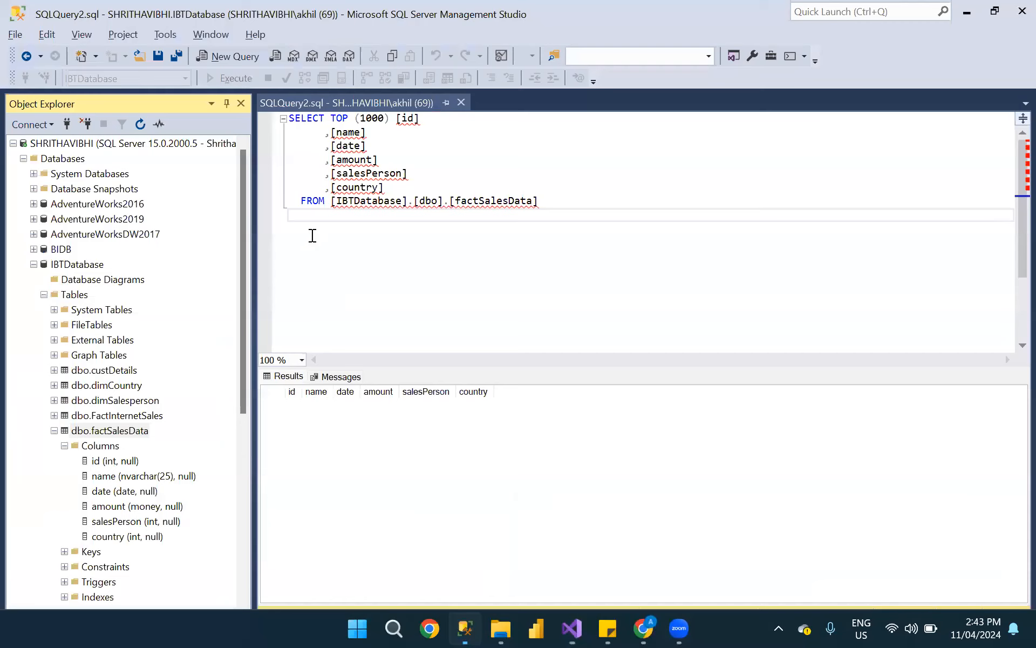
click(301, 214)
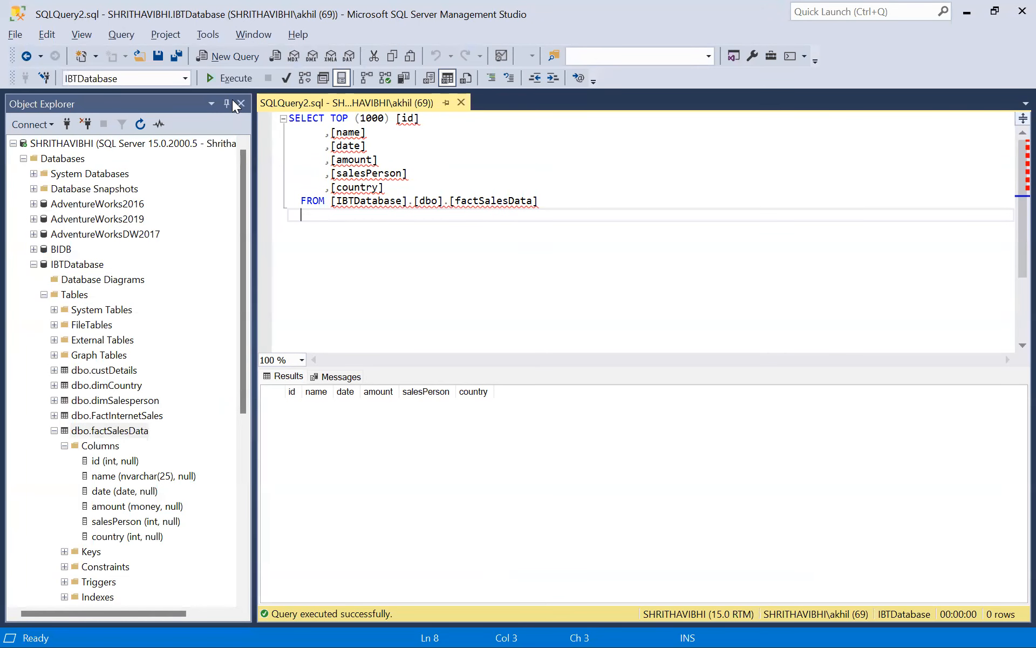
click(229, 85)
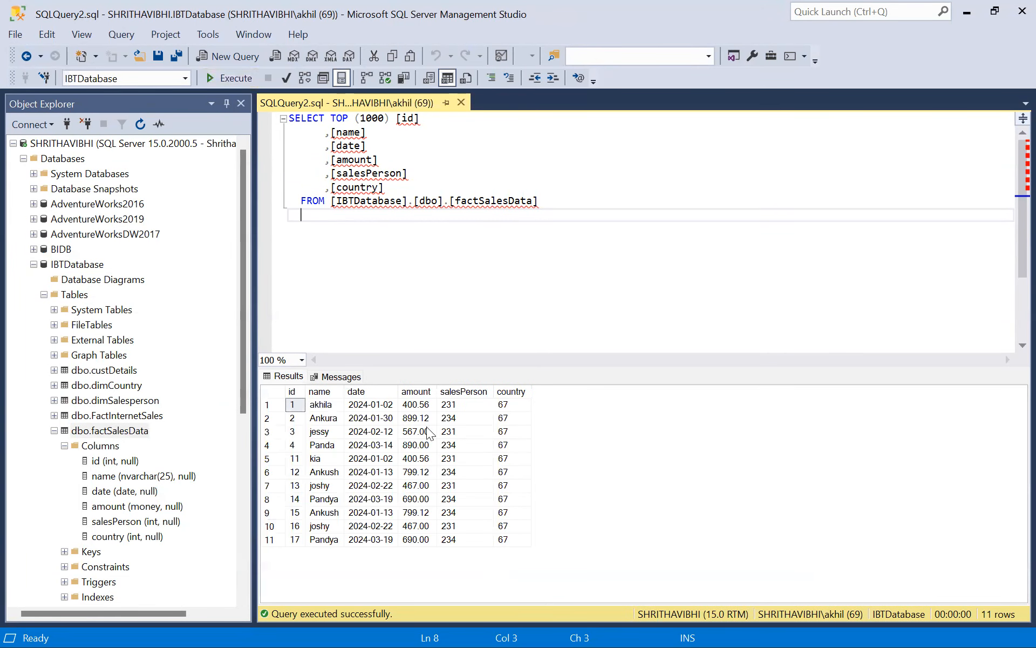
Switch to the FAct folder in File Explorer.
key(alt+Tab)
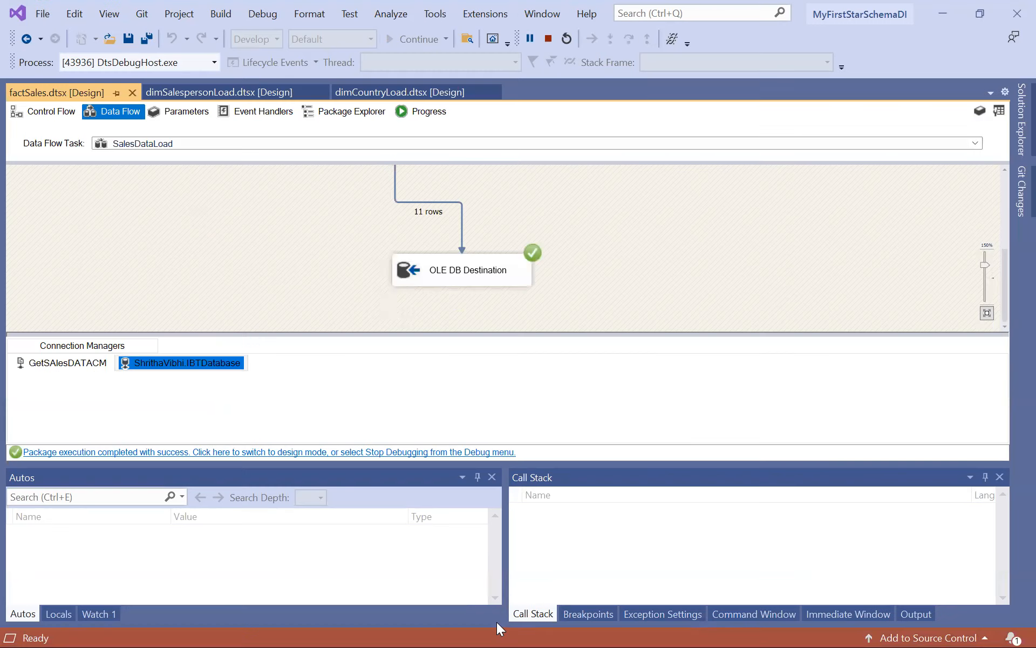
click(501, 628)
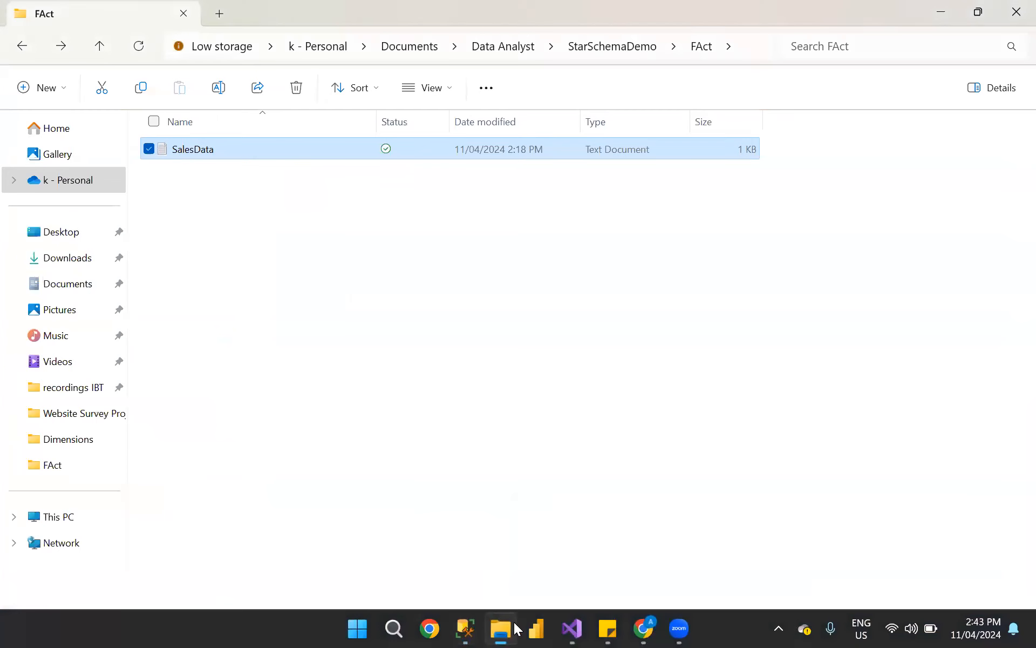
right_click(316, 270)
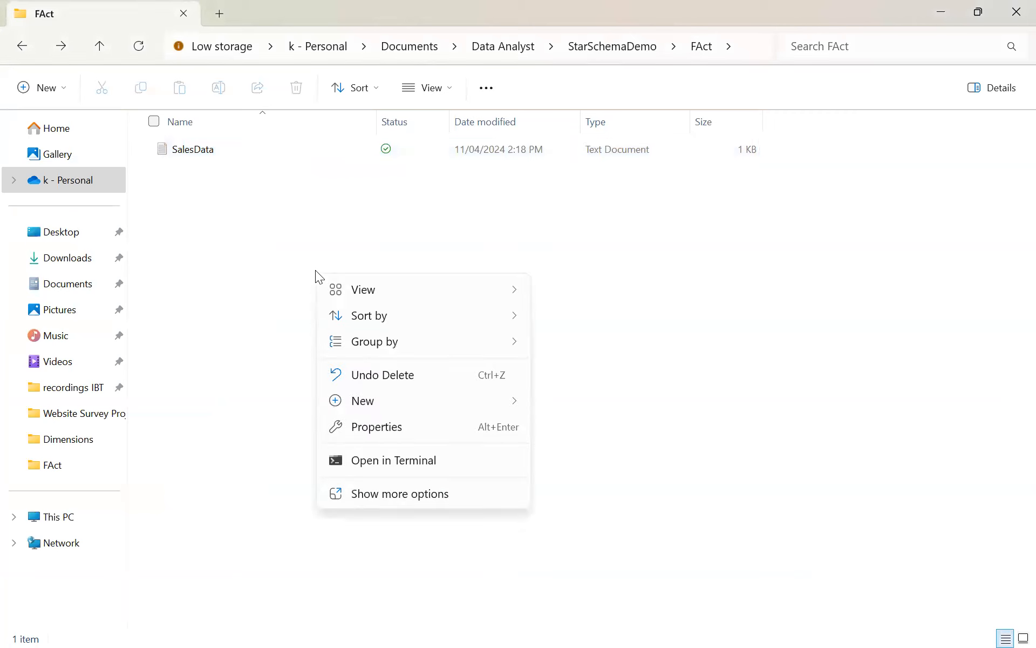
mouse_move(409, 403)
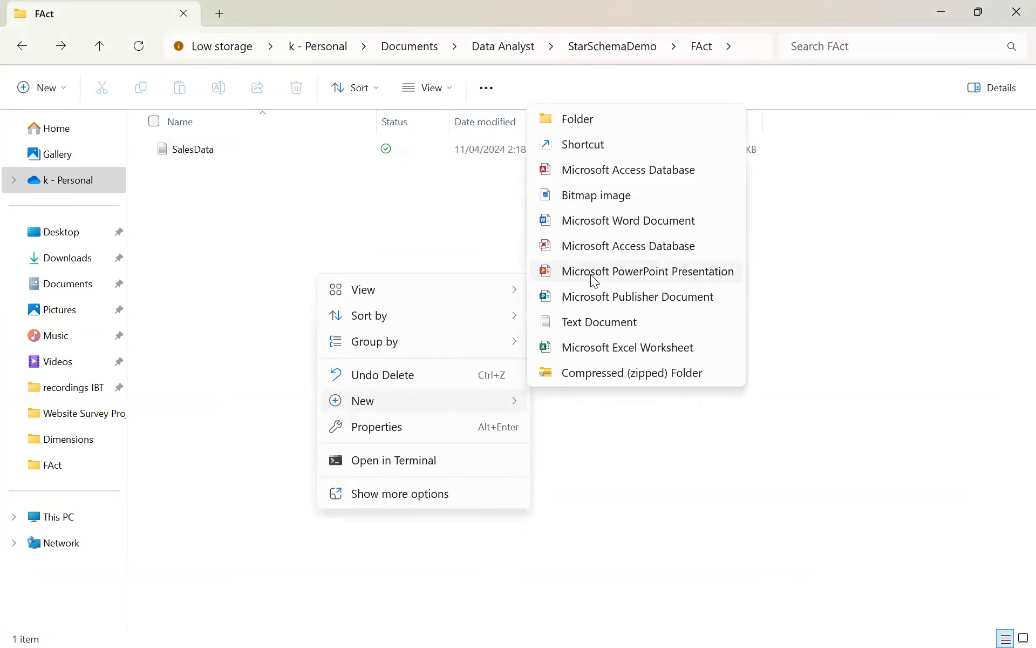
click(673, 496)
key(alt+Tab)
Create a new folder named test inside the FAct folder.
right_click(414, 319)
mouse_move(468, 455)
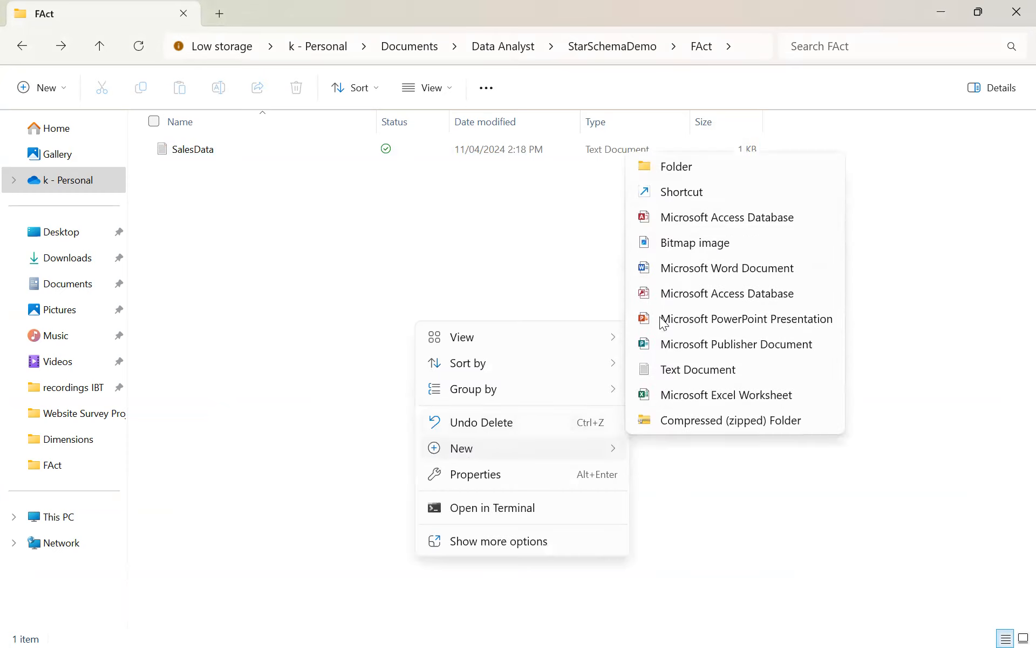
click(651, 168)
text(test)
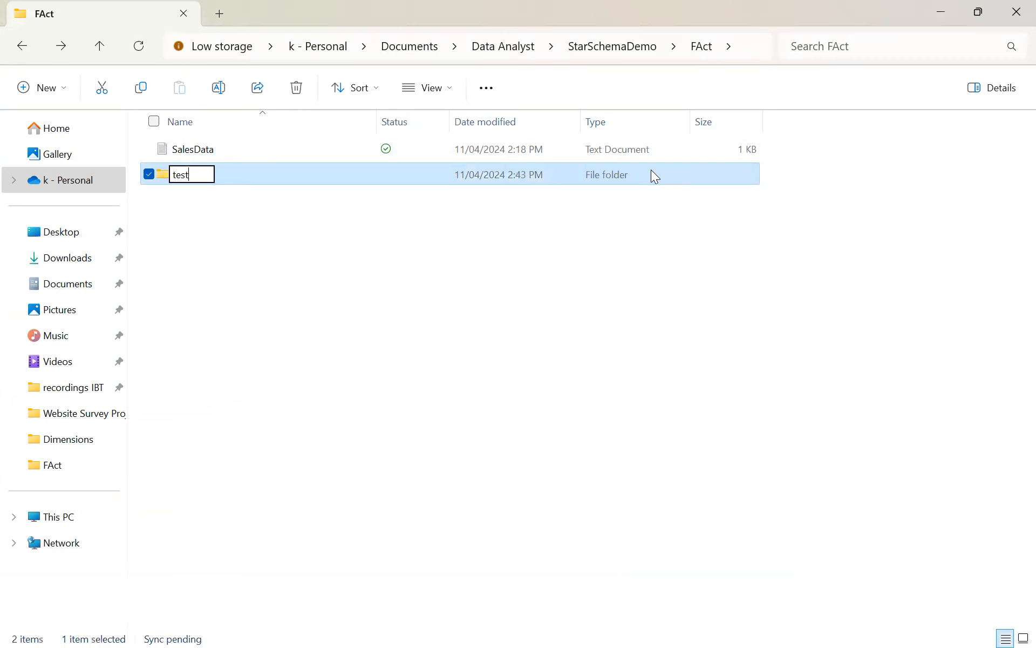
key(Return)
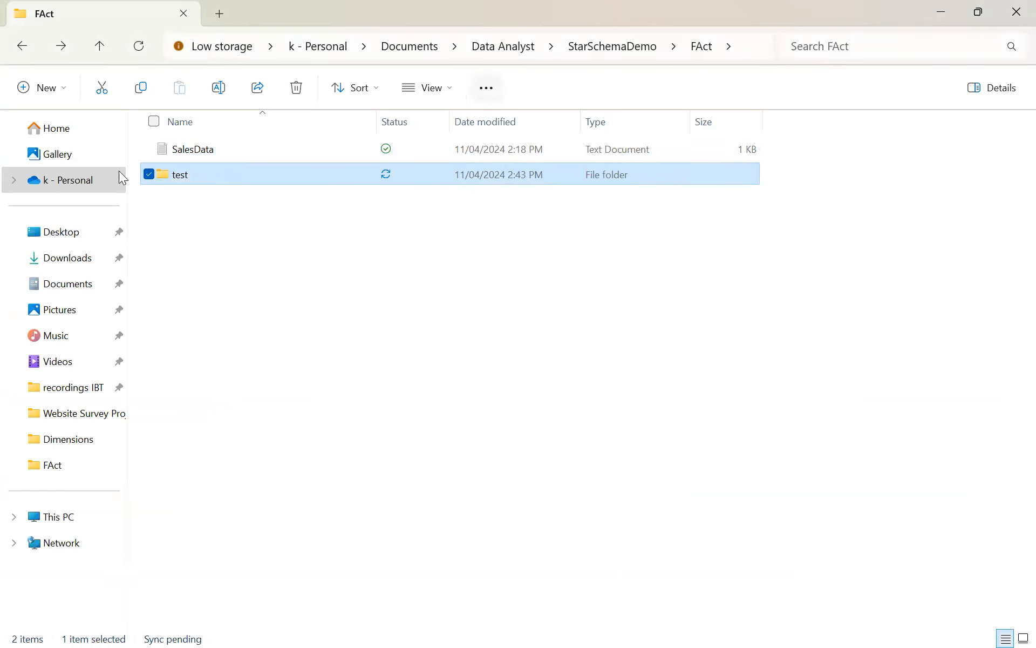
Move the SalesData text file into the test folder and open that folder.
drag(191, 174, 192, 149)
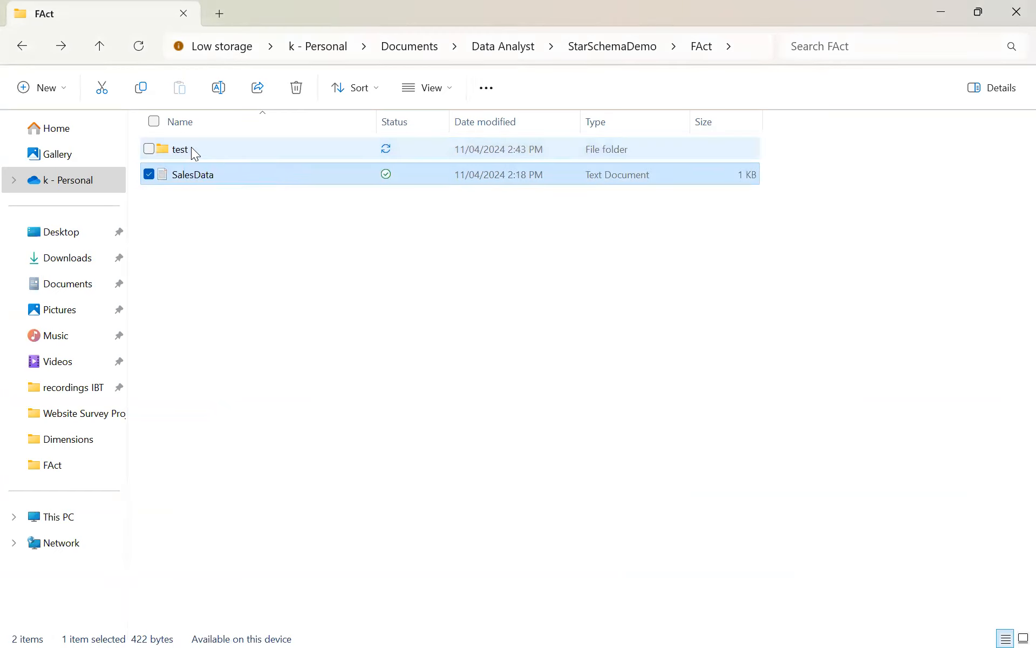
double_click(191, 147)
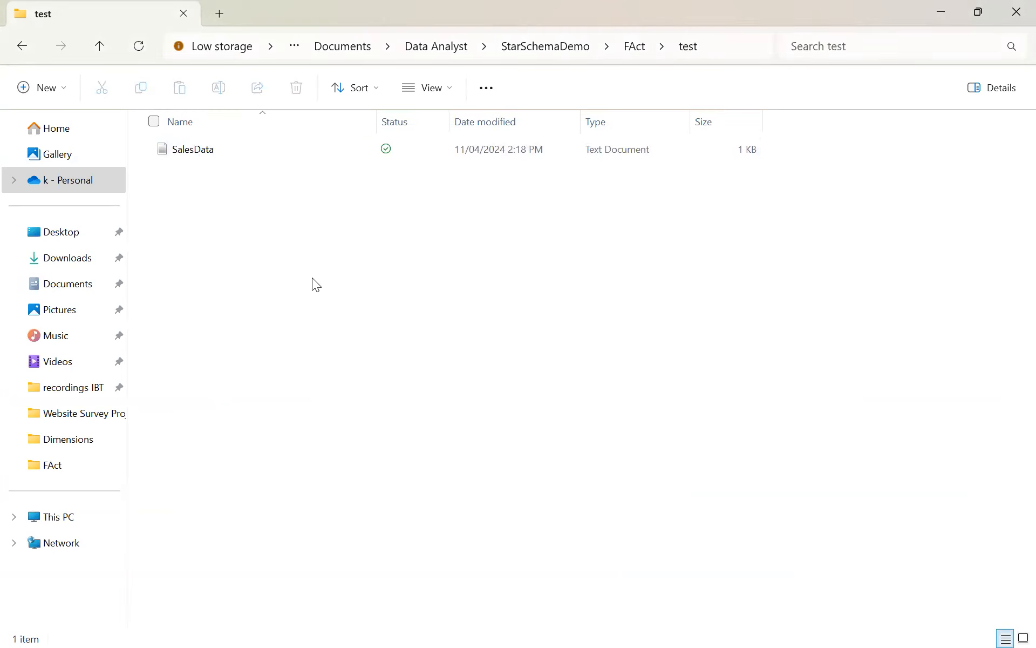
Switch to Visual Studio, end the current debugging session, rerun the package with the source file moved, and stop that run.
key(alt+Tab)
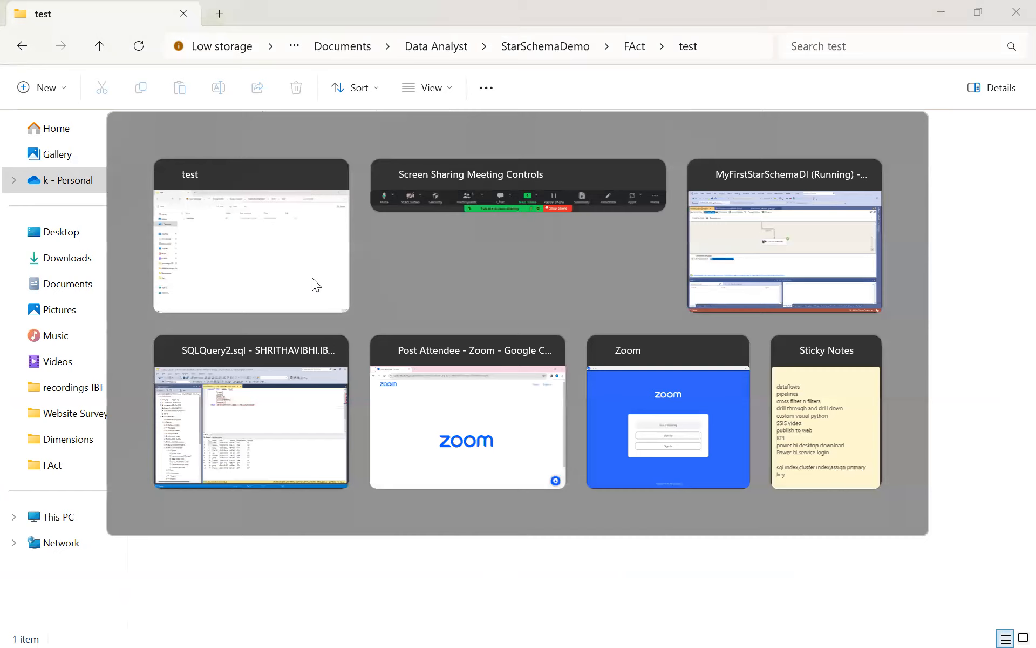
key(alt+Tab)
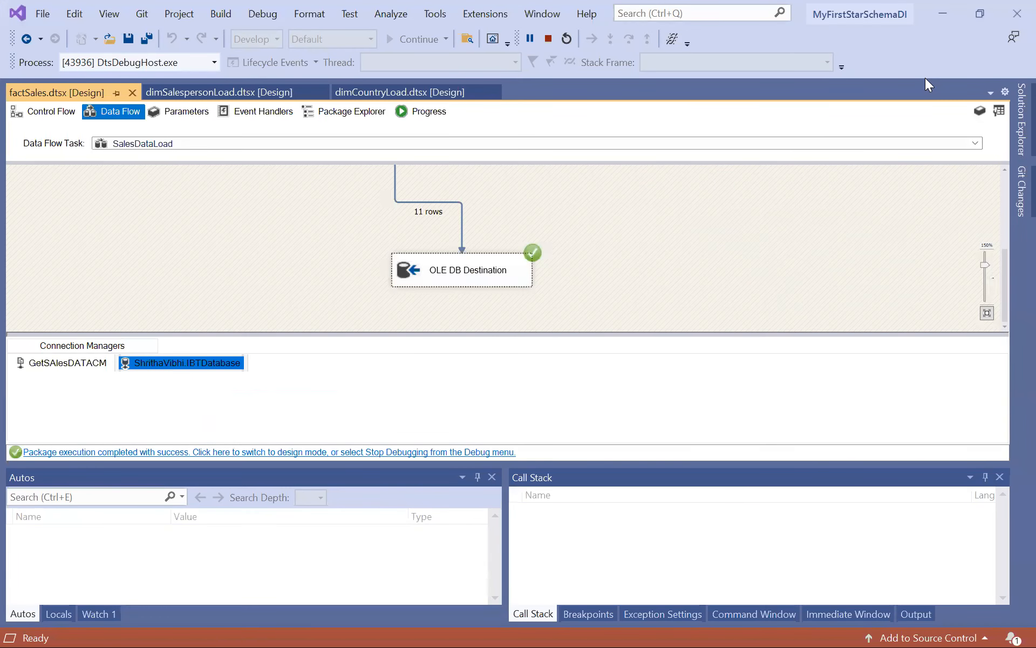
click(547, 38)
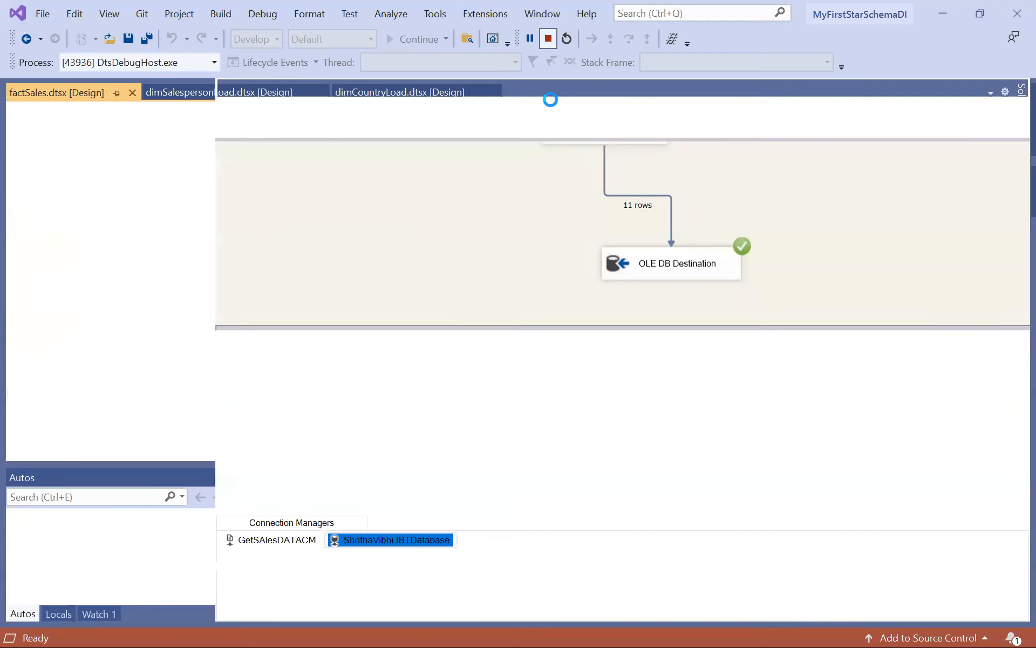
click(399, 39)
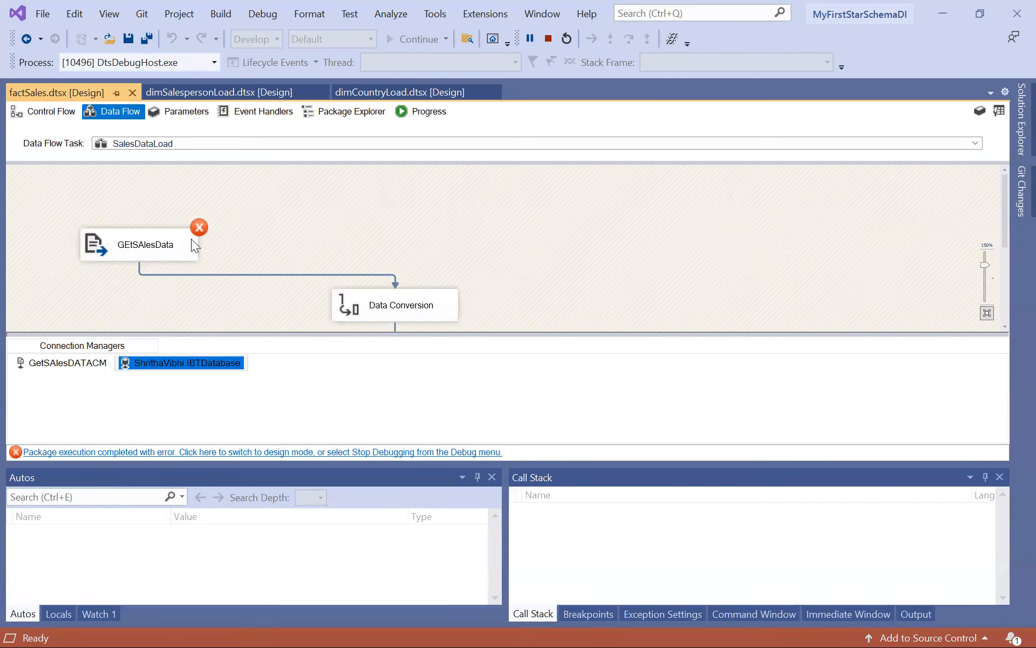
click(549, 38)
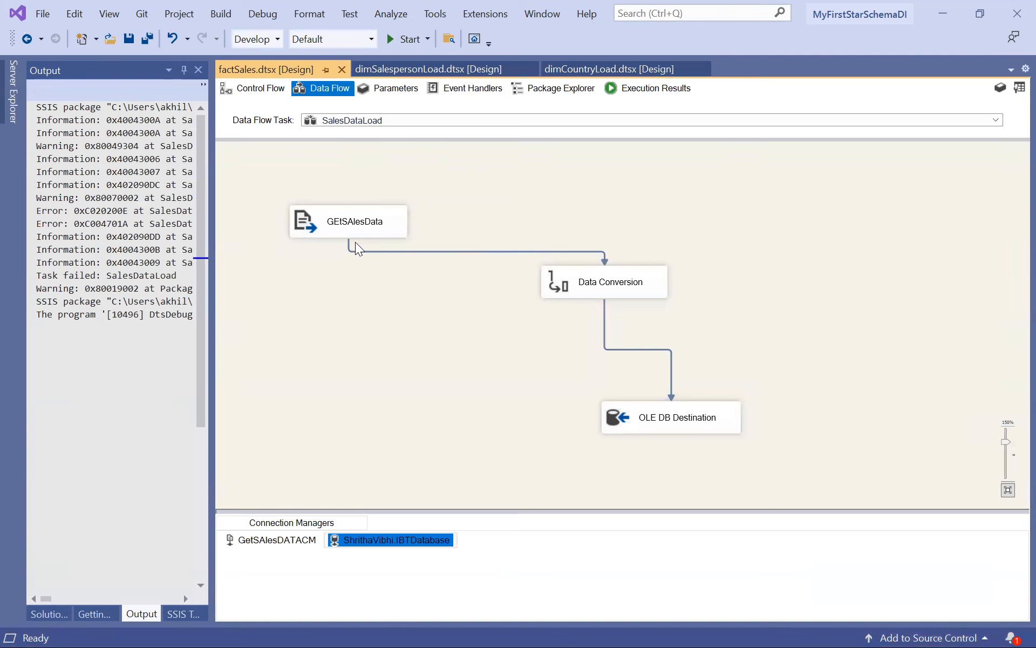
Open the package's control flow and move the SalesDataLoad task lower on the canvas.
click(253, 88)
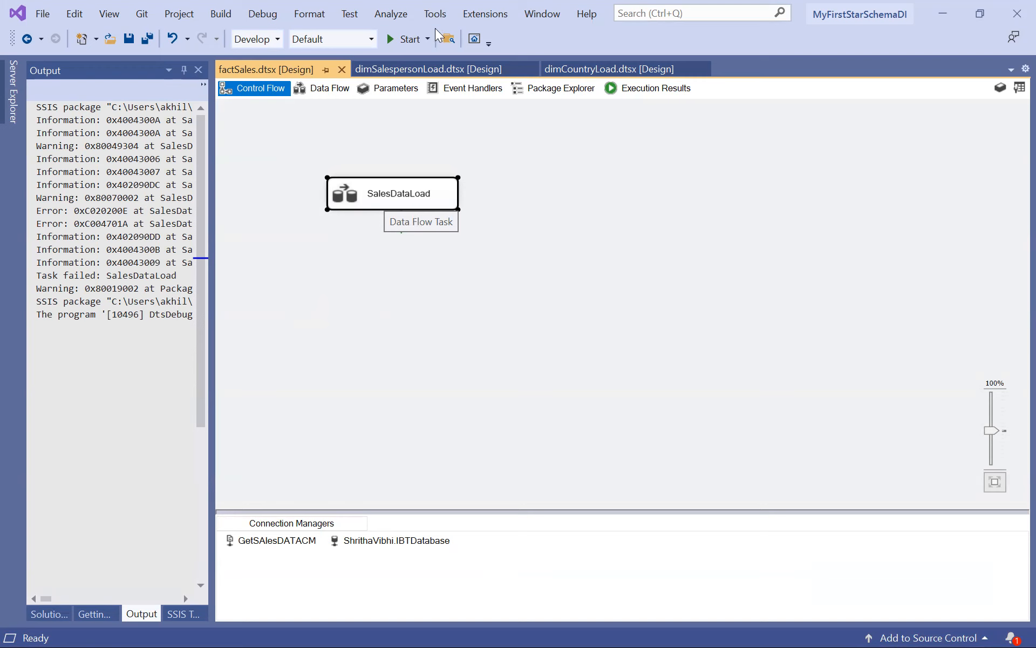
drag(375, 192, 376, 280)
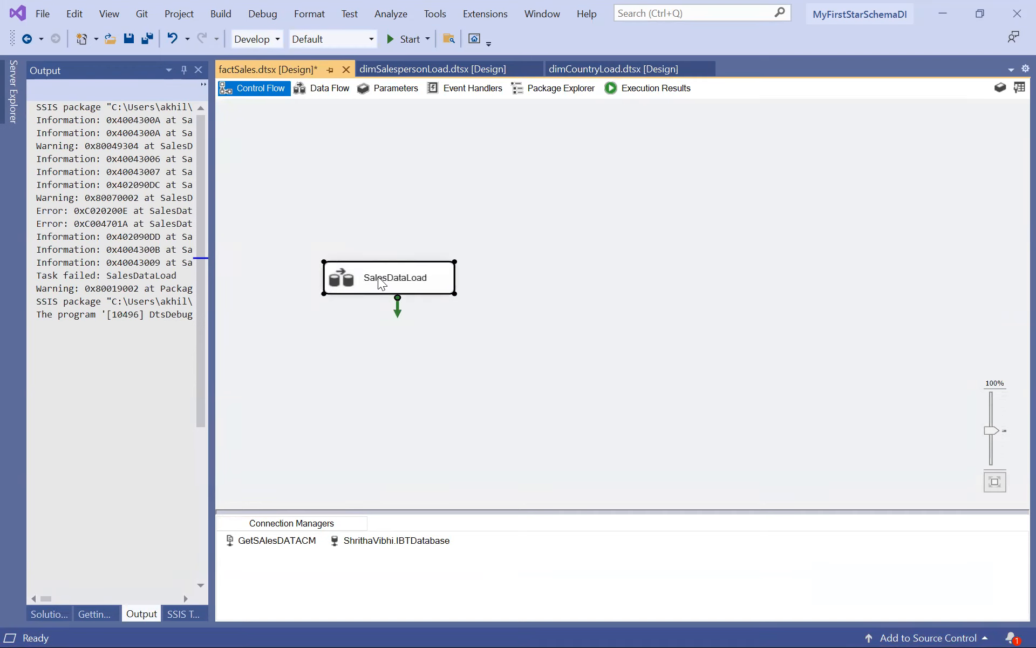
click(381, 280)
click(665, 209)
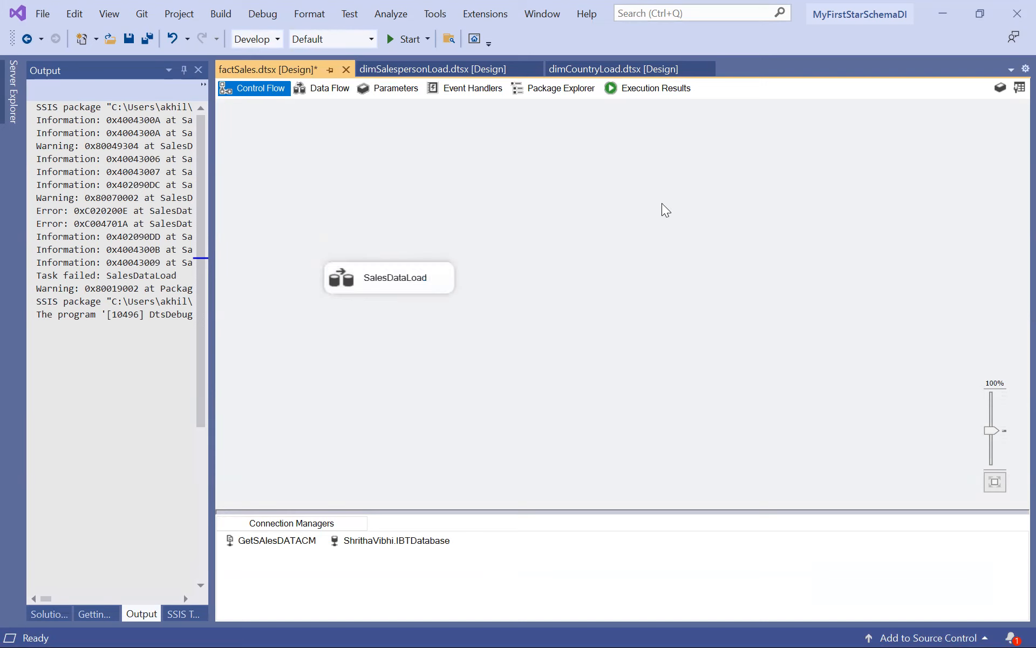
Add a package variable named SaleDataFilePath.
right_click(509, 213)
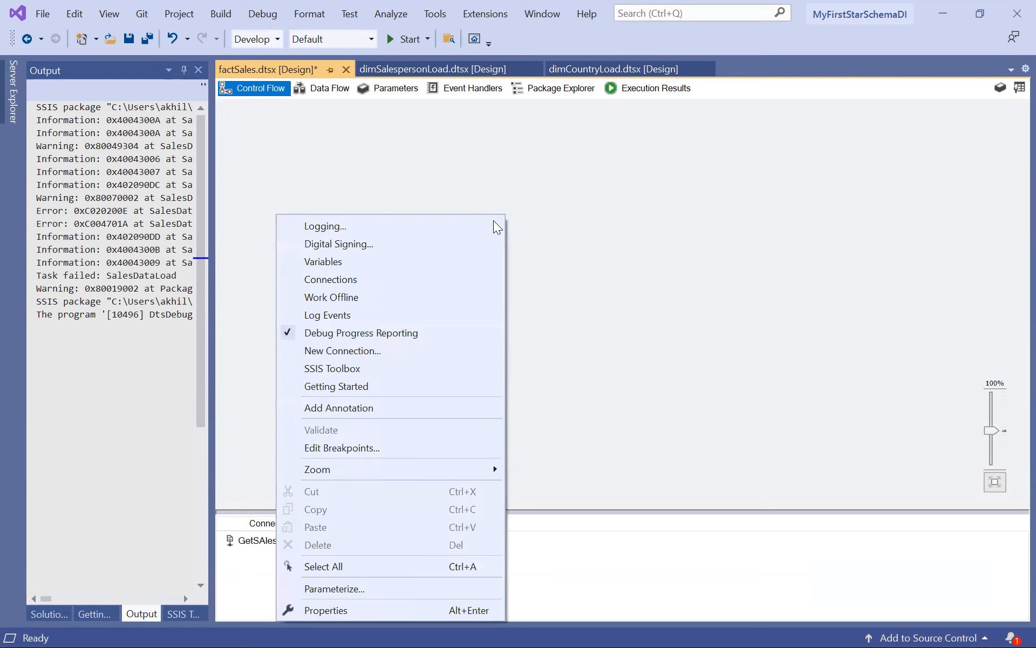
click(423, 264)
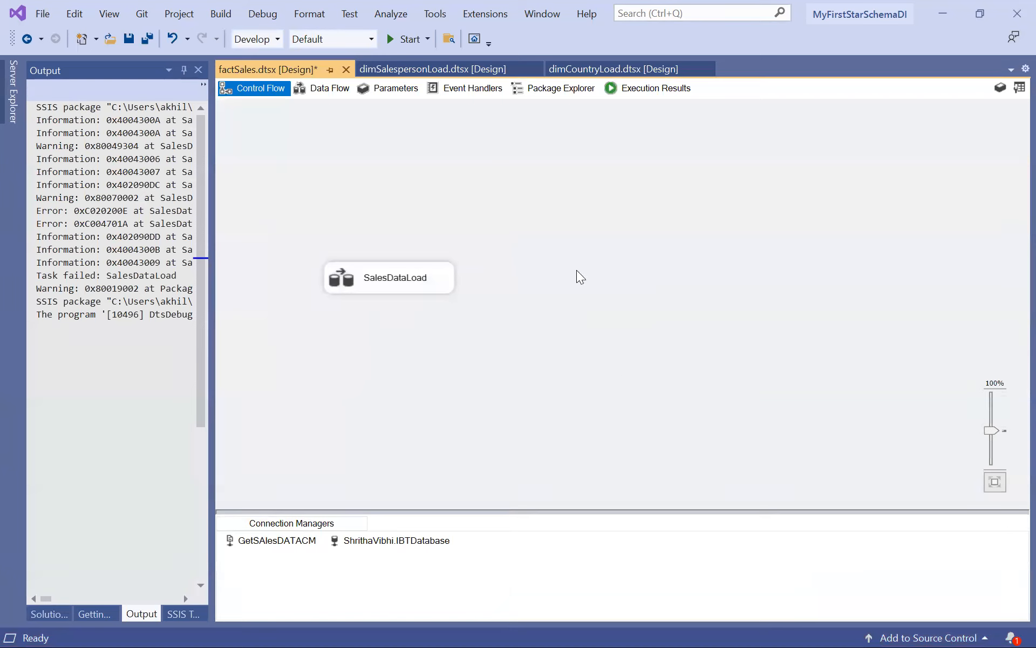
right_click(536, 227)
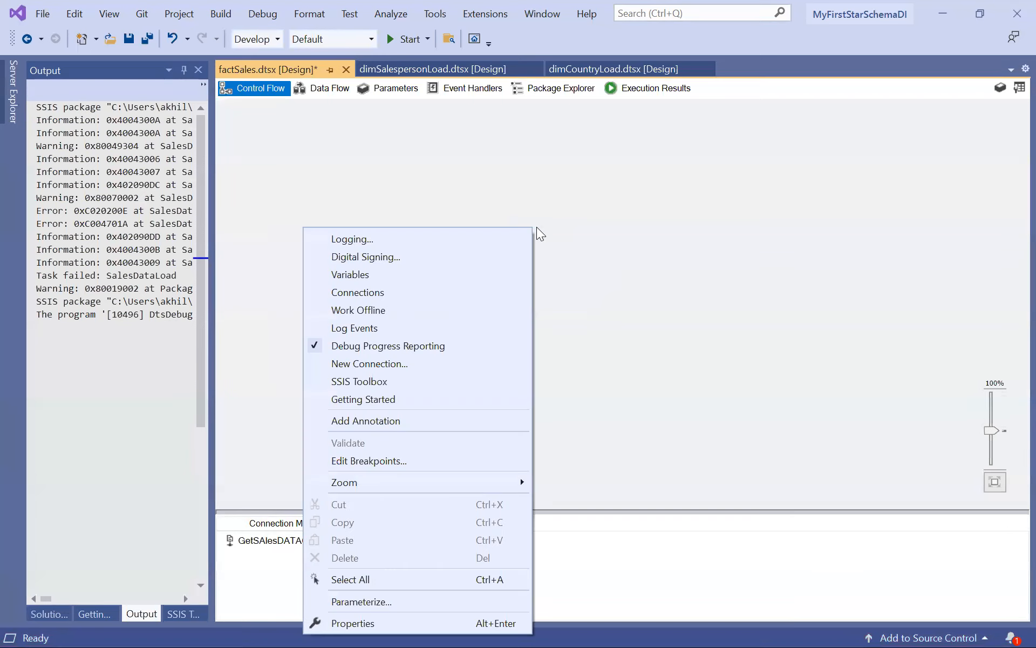
click(438, 274)
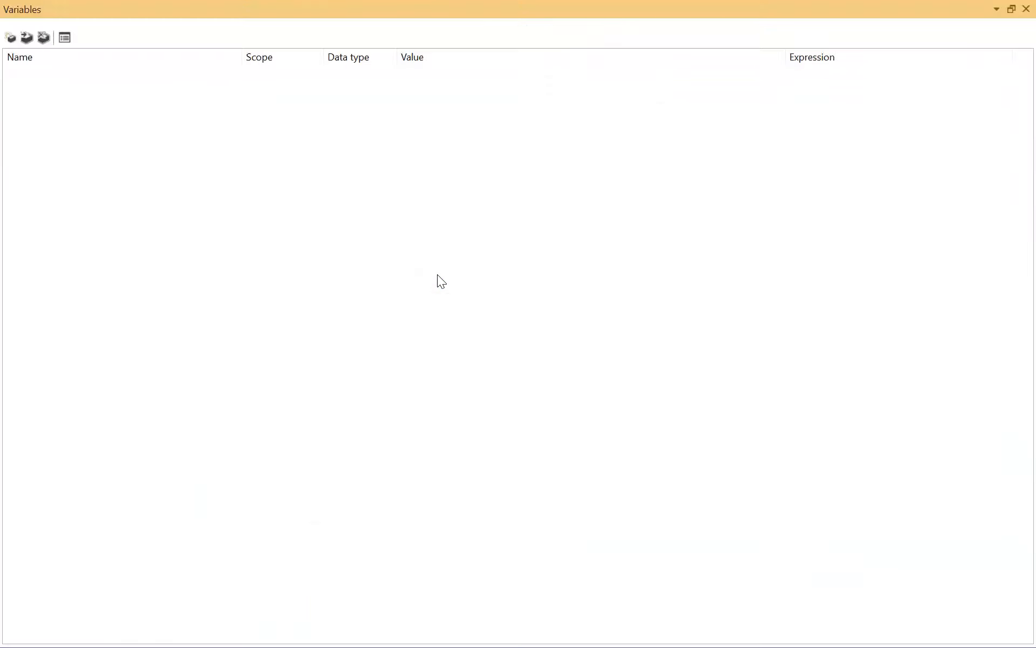
click(10, 38)
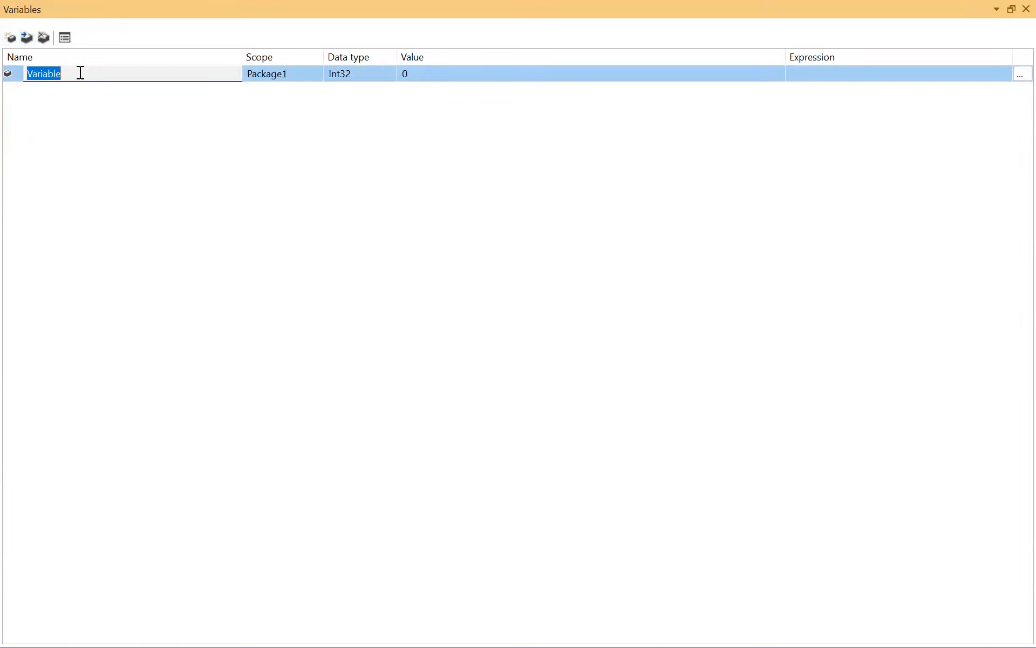
text(SaleDataFilePath)
key(Tab)
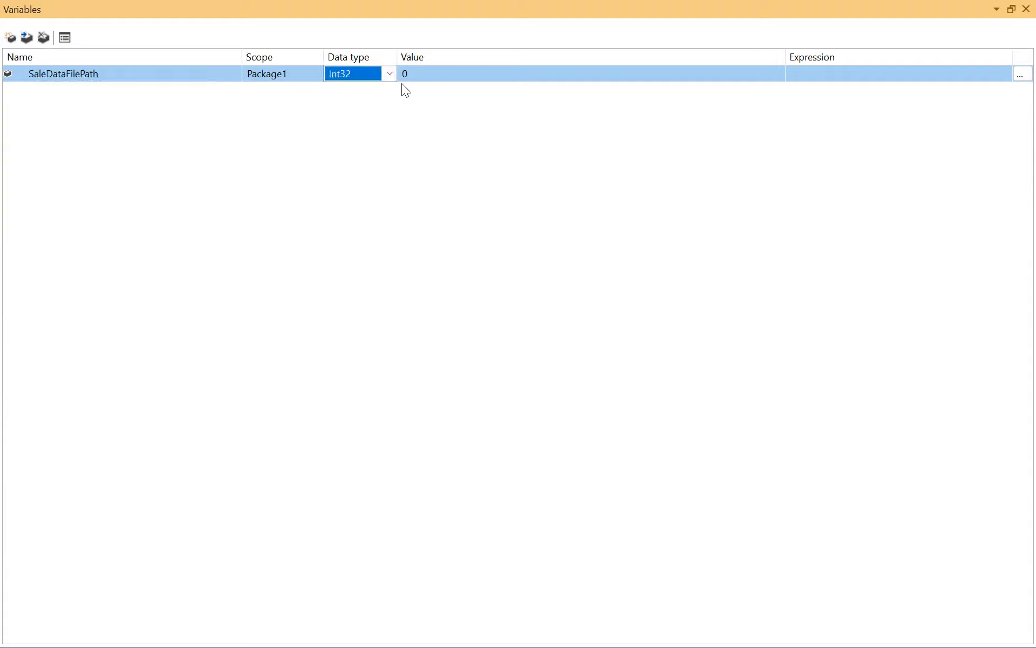
Set the SaleDataFilePath variable's data type to String and restore the Variables window at a wider size.
key(alt+Down)
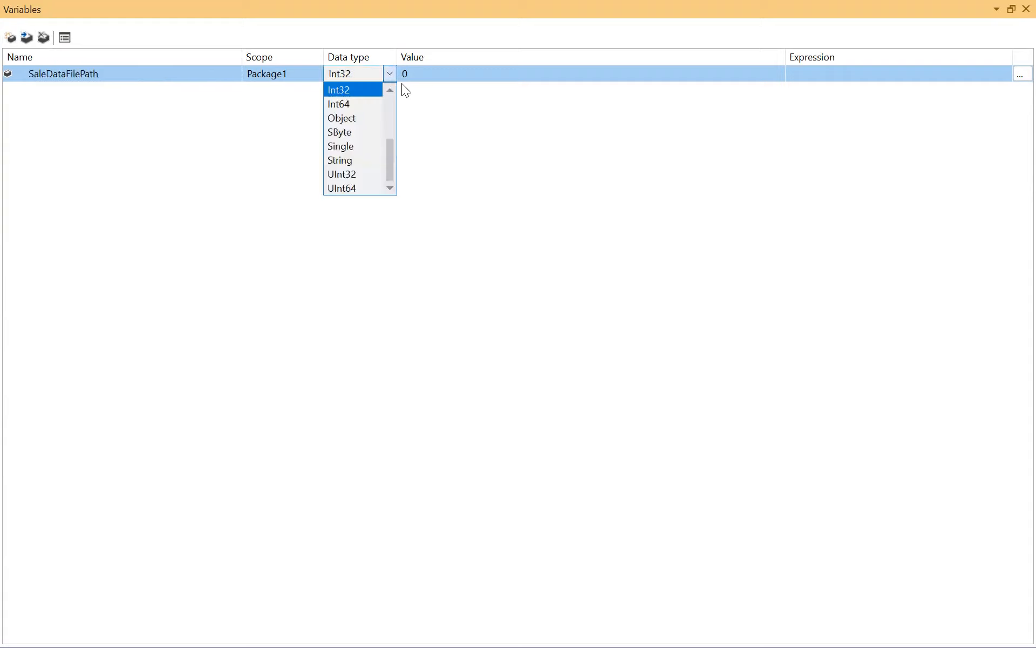
click(359, 160)
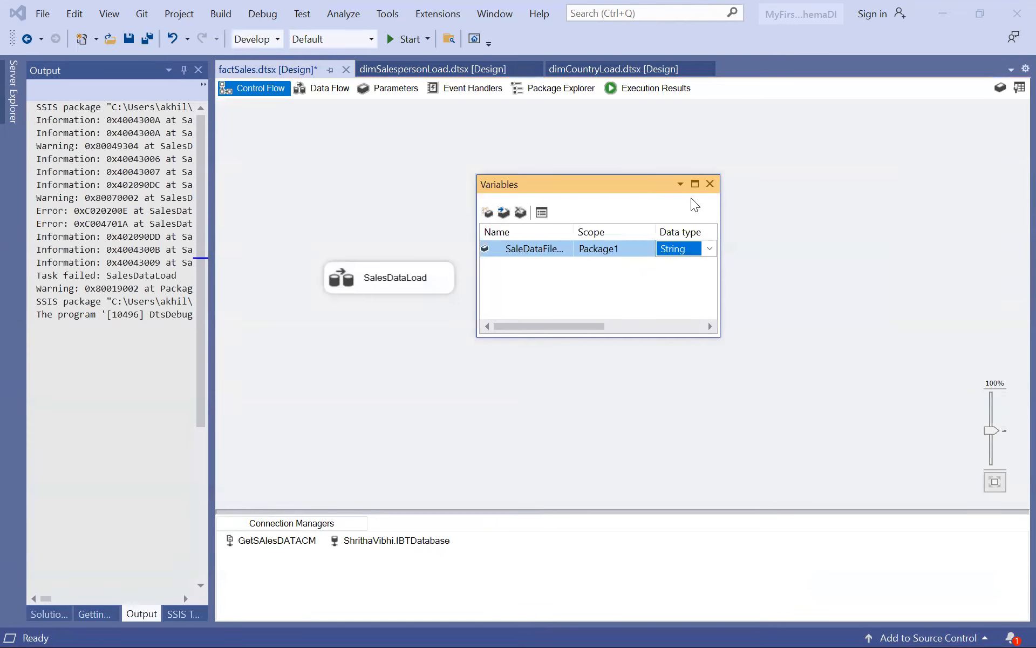
drag(721, 201, 998, 195)
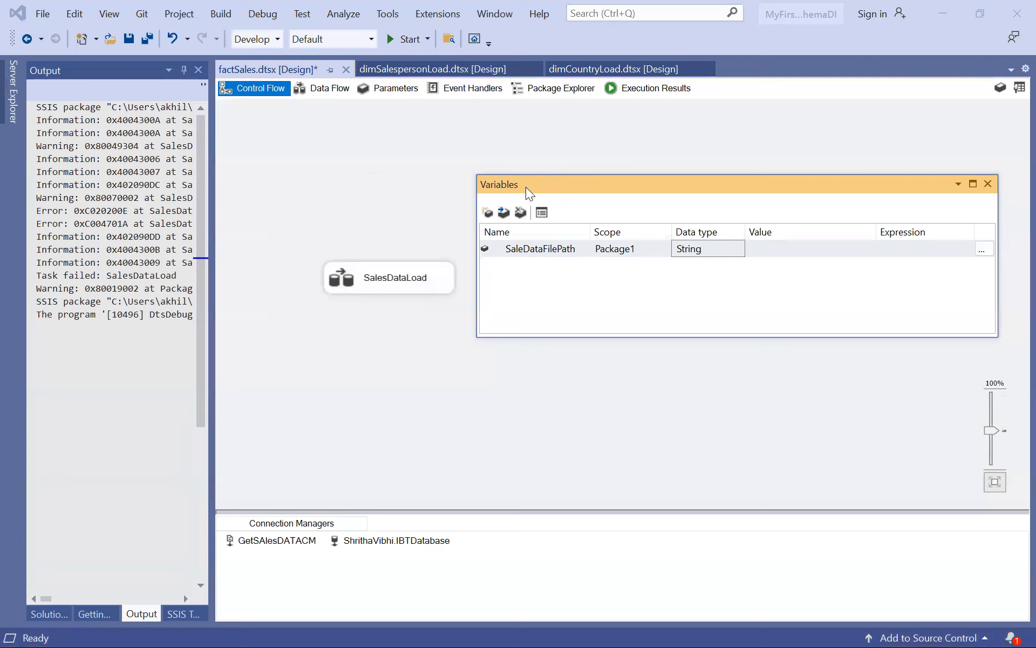
click(669, 246)
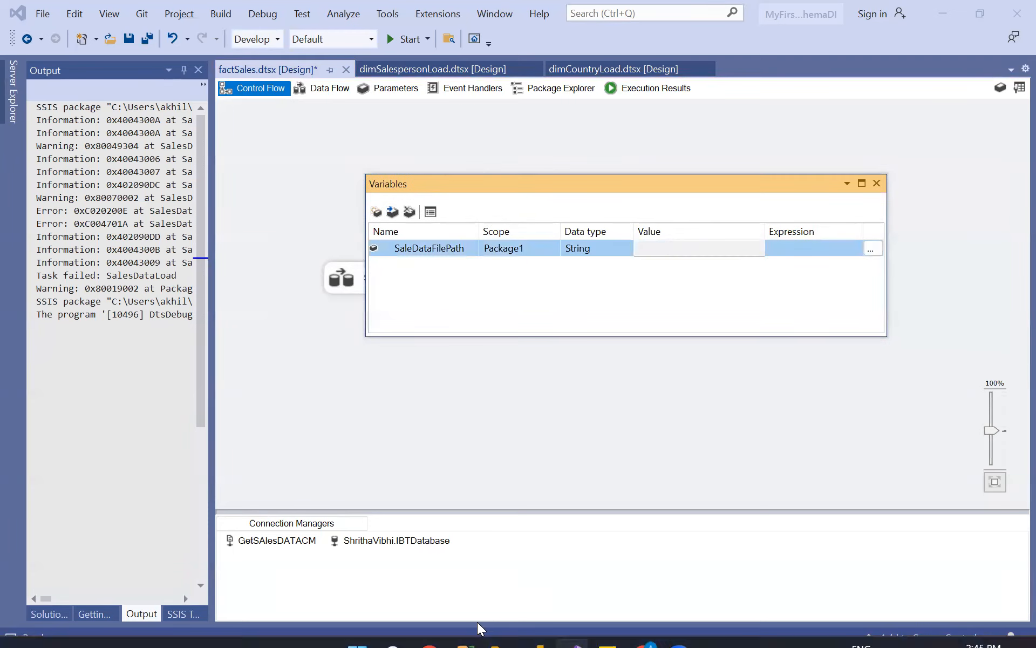
Switch to File Explorer with the test folder open and maximize its window.
click(501, 628)
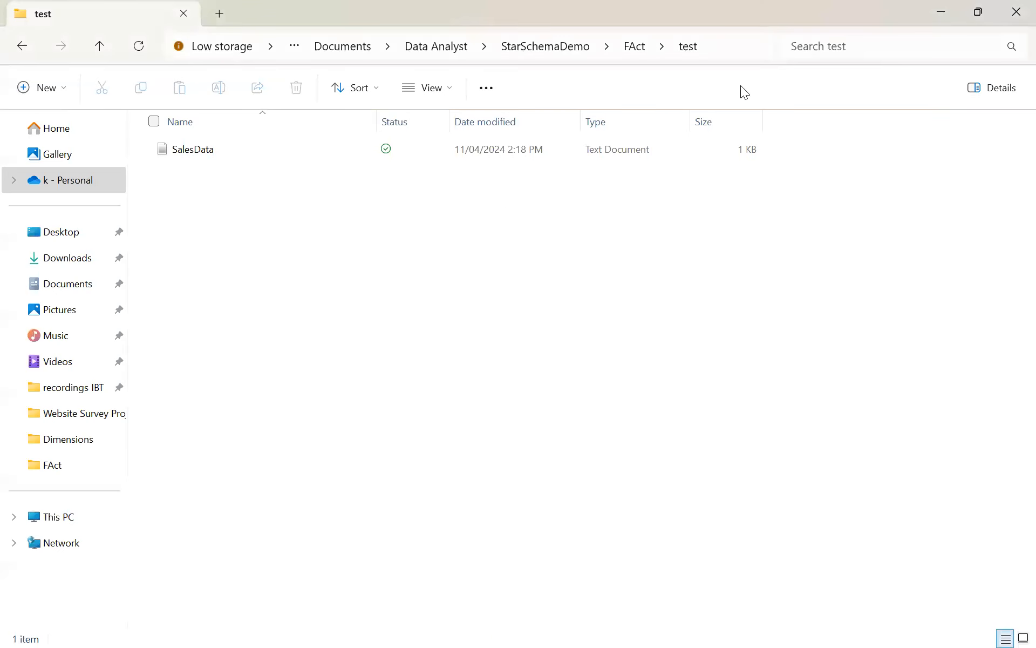
drag(781, 6, 701, 221)
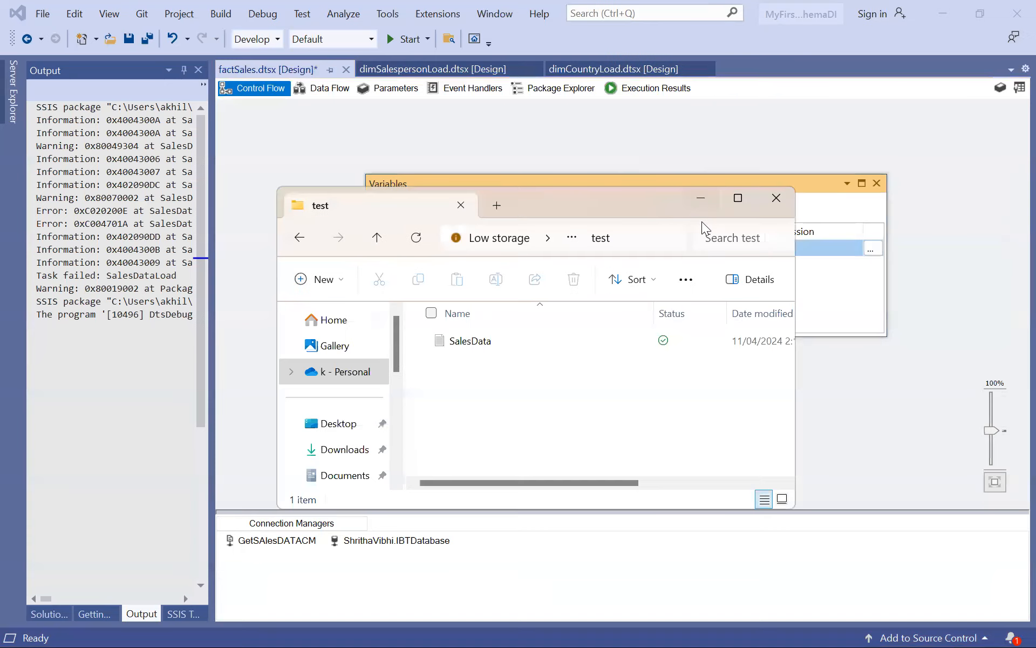
click(645, 242)
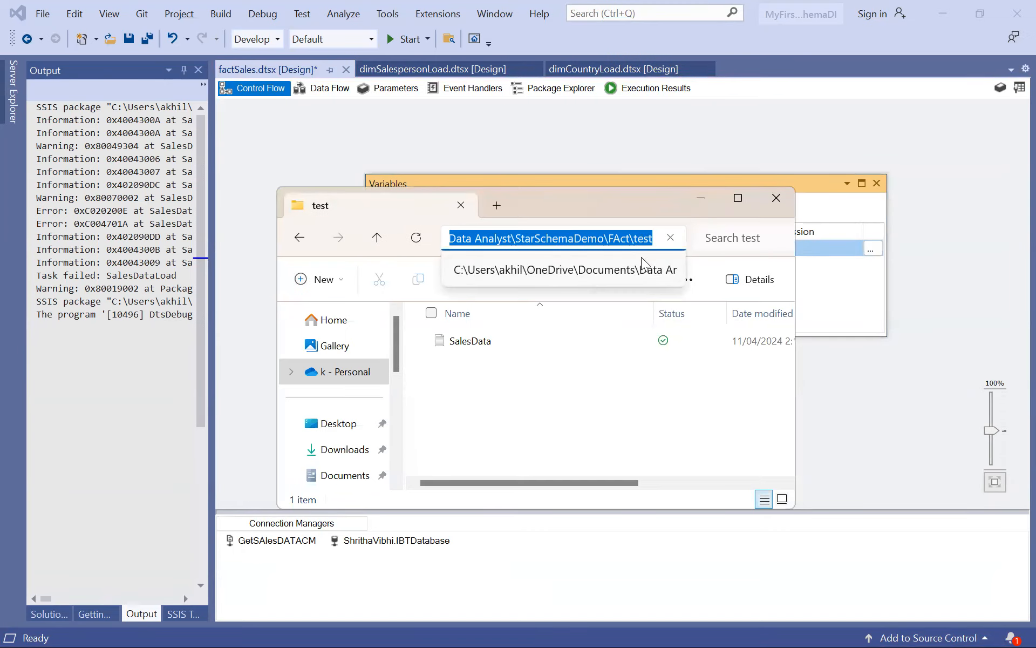
click(736, 198)
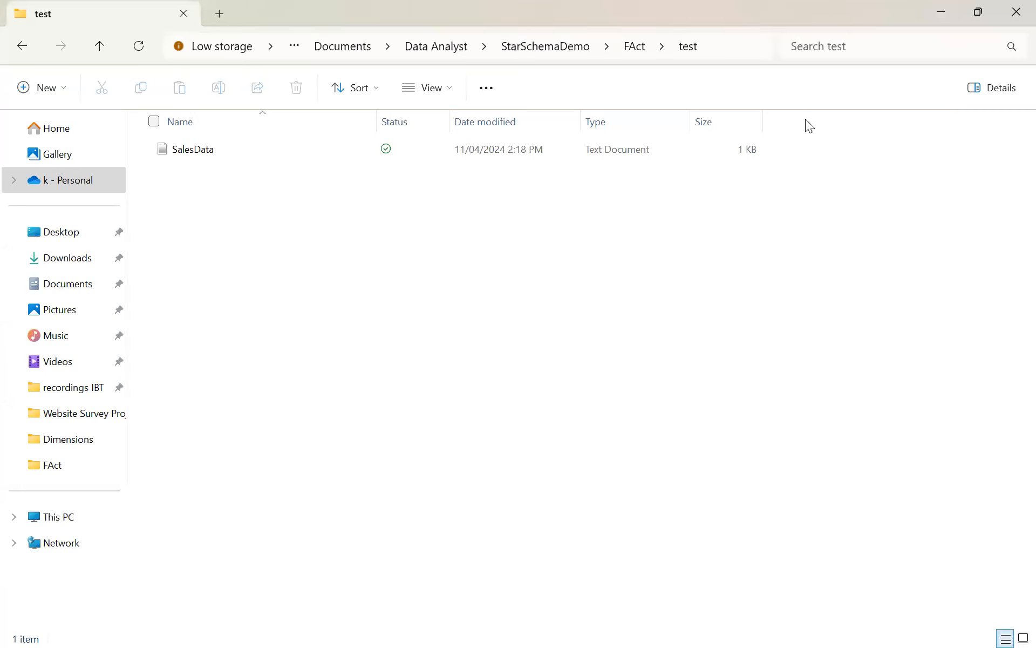
Try to complete the test folder's path with the SalesData.txt file name in the address bar.
click(723, 46)
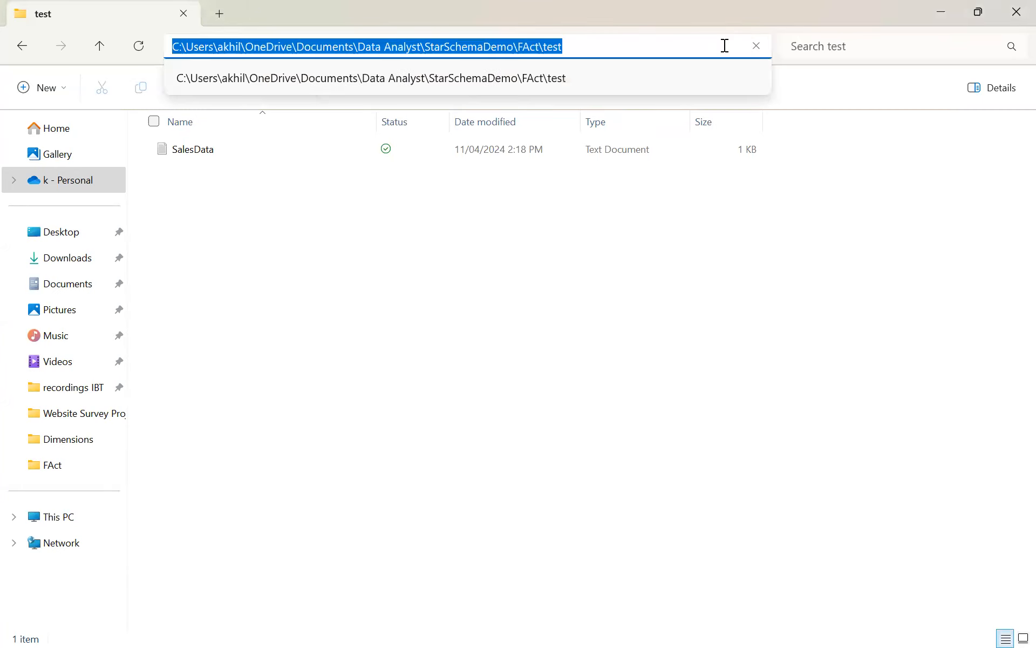
click(609, 54)
text(\)
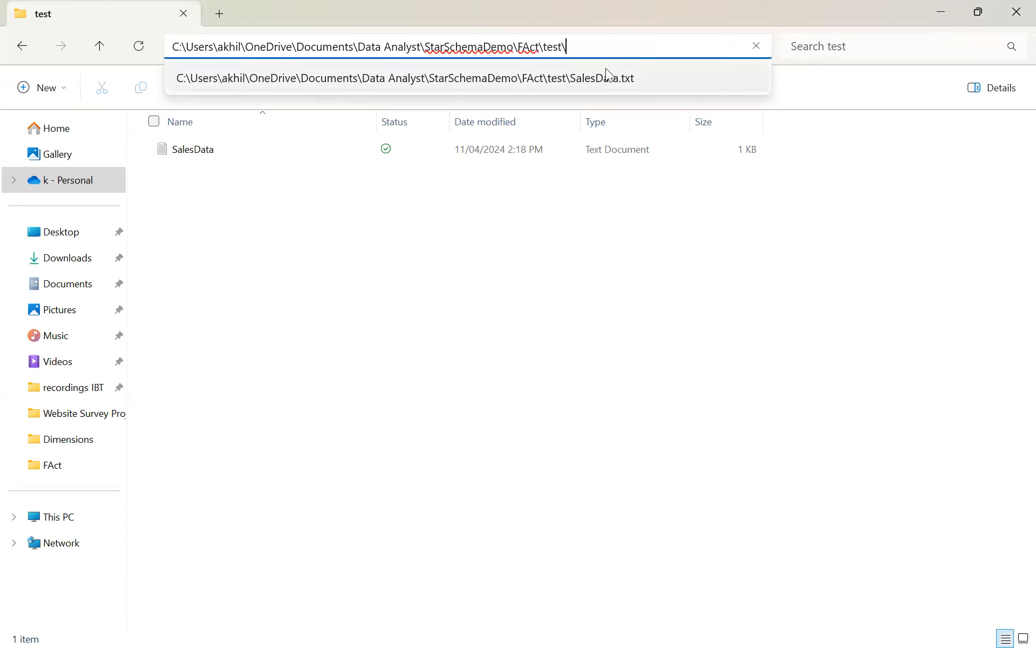
click(604, 78)
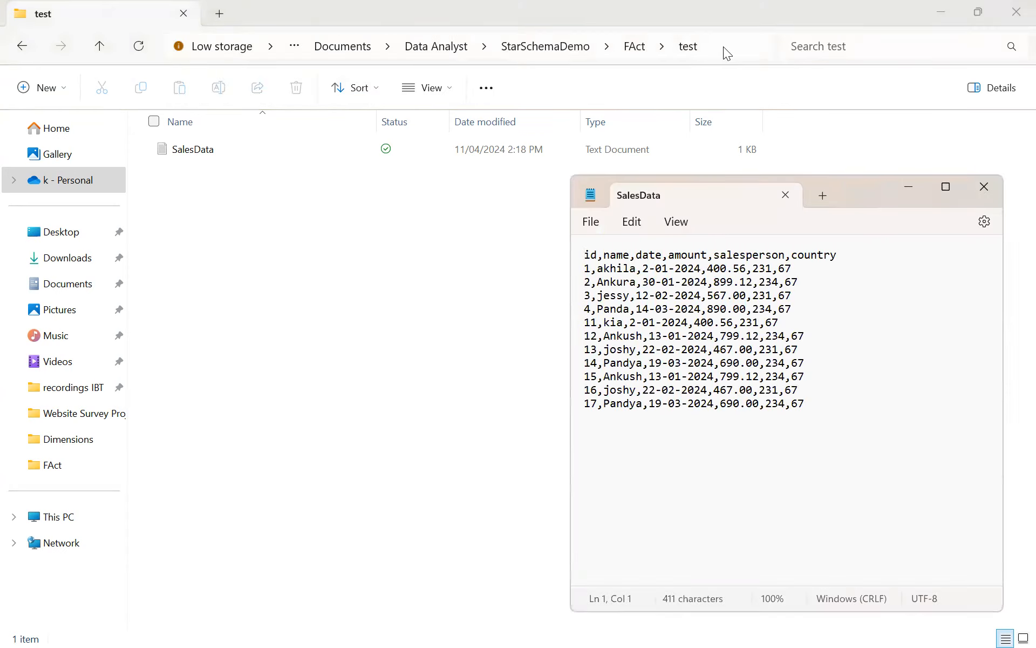
click(723, 46)
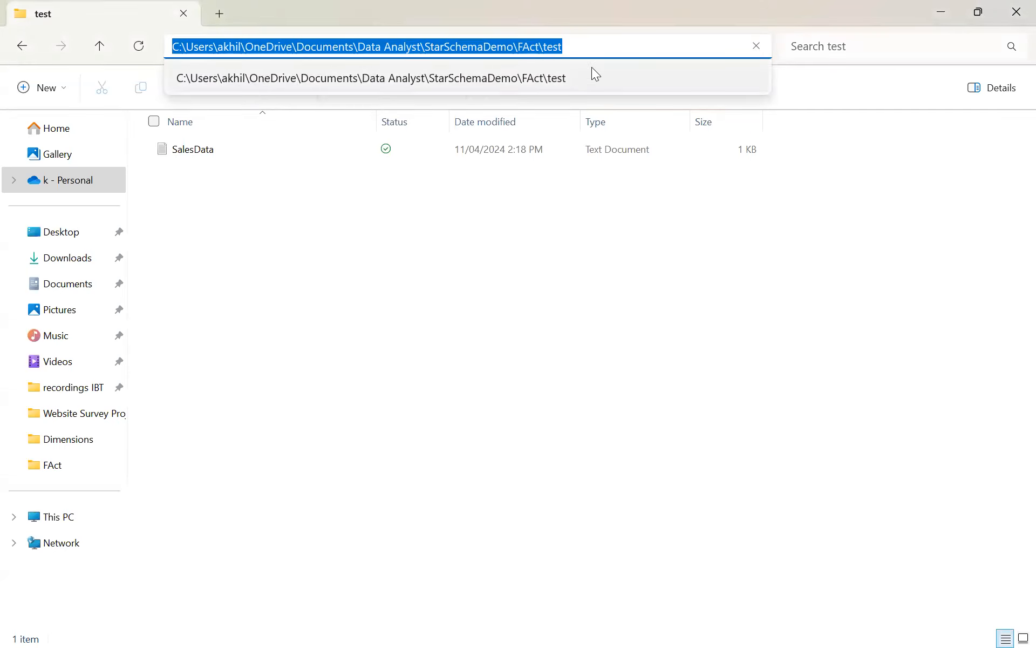
click(591, 67)
click(708, 48)
click(709, 47)
text(\sa)
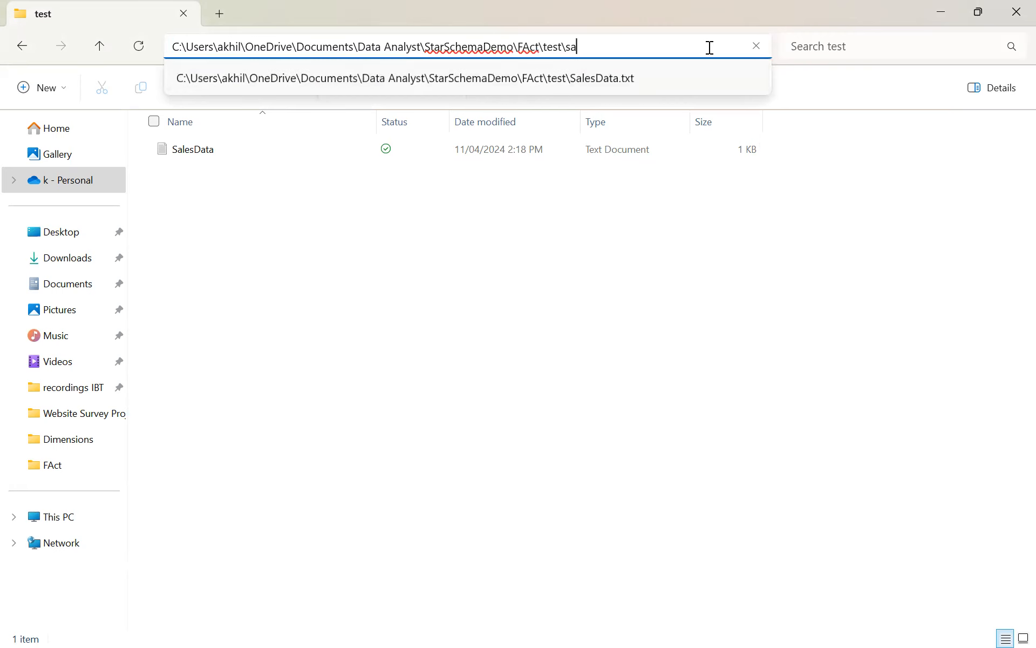
click(652, 76)
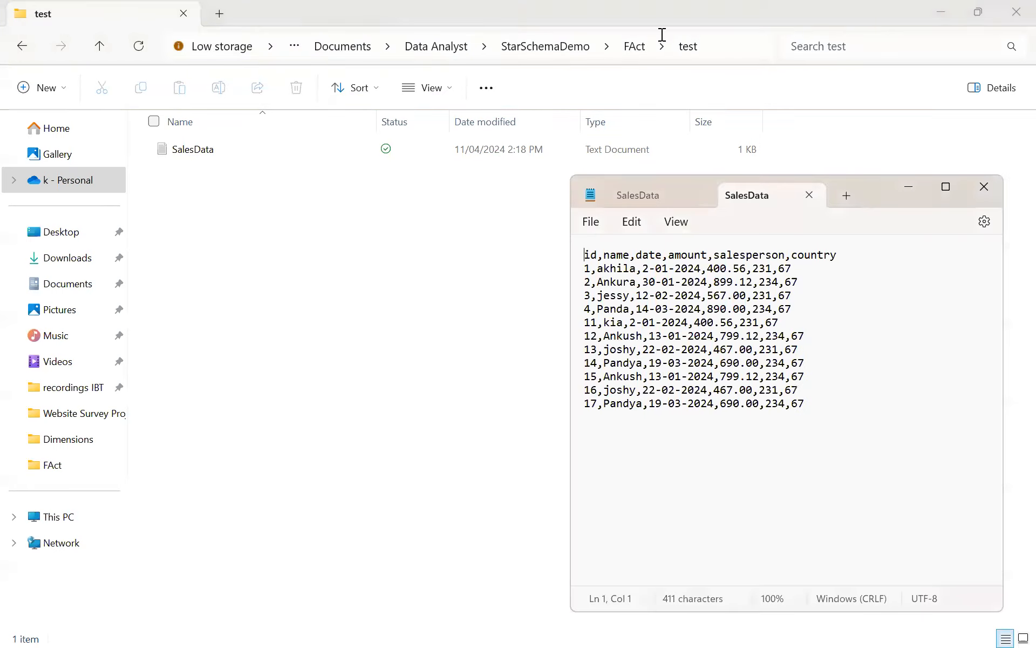
Copy the test folder's full path with a trailing backslash added.
click(713, 46)
click(715, 45)
text(\)
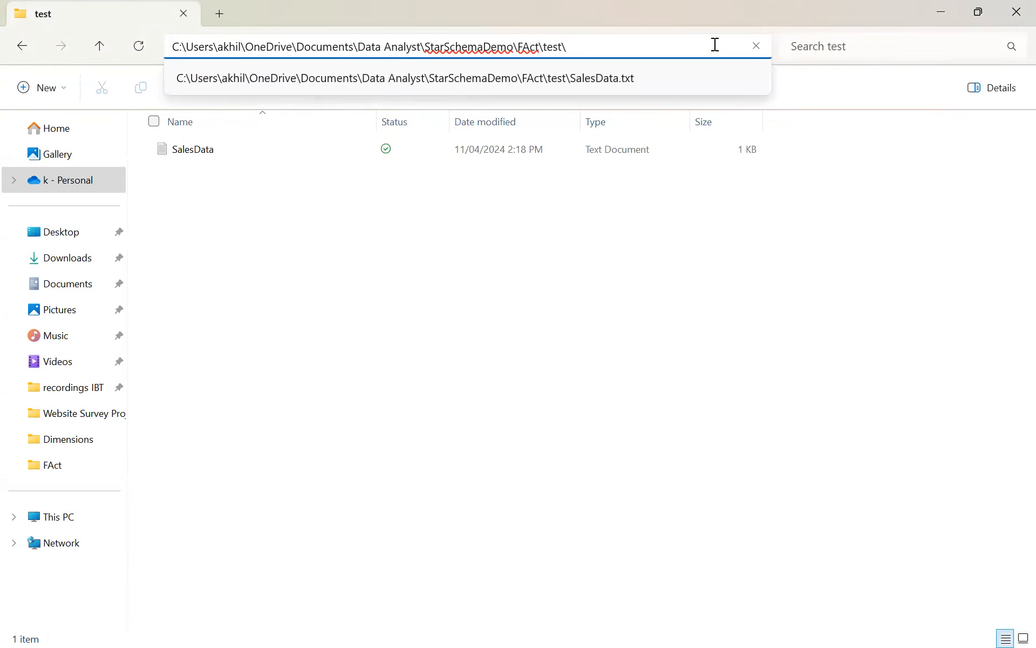
key(ctrl+a)
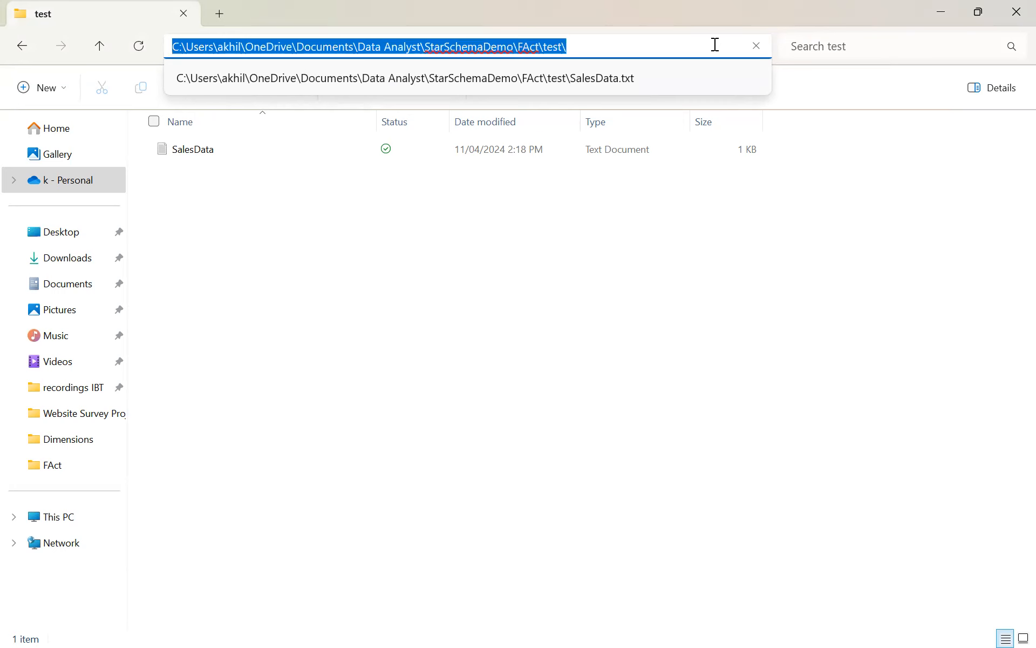
key(alt+Tab)
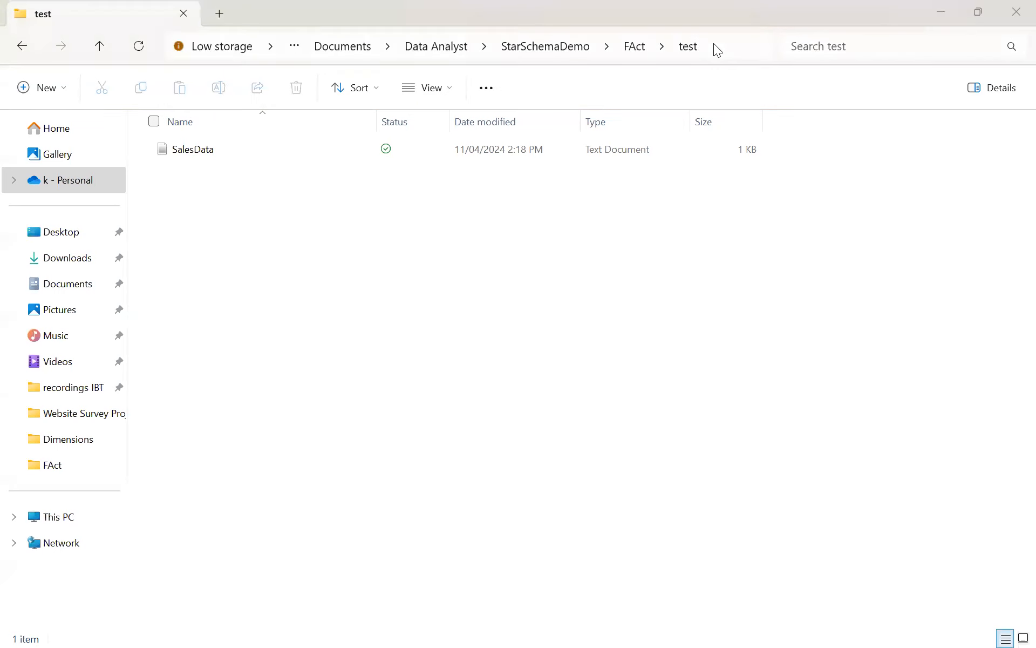
Switch to Visual Studio and set the SaleDataFilePath value to the copied test folder path followed by SalesData.txt.
mouse_move(495, 625)
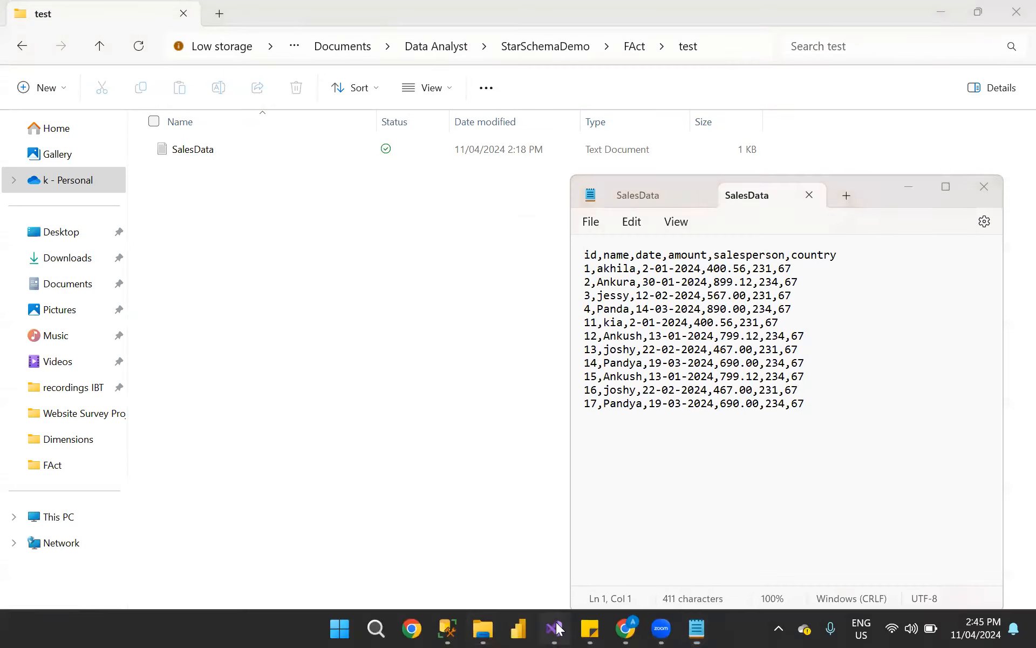
click(554, 628)
click(646, 248)
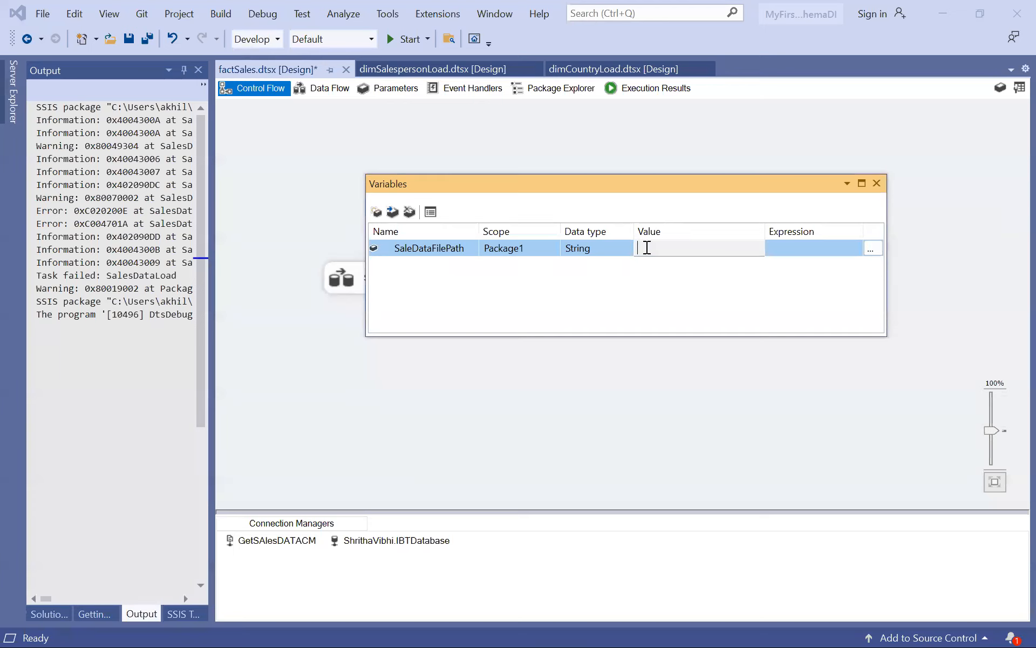
key(ctrl+v)
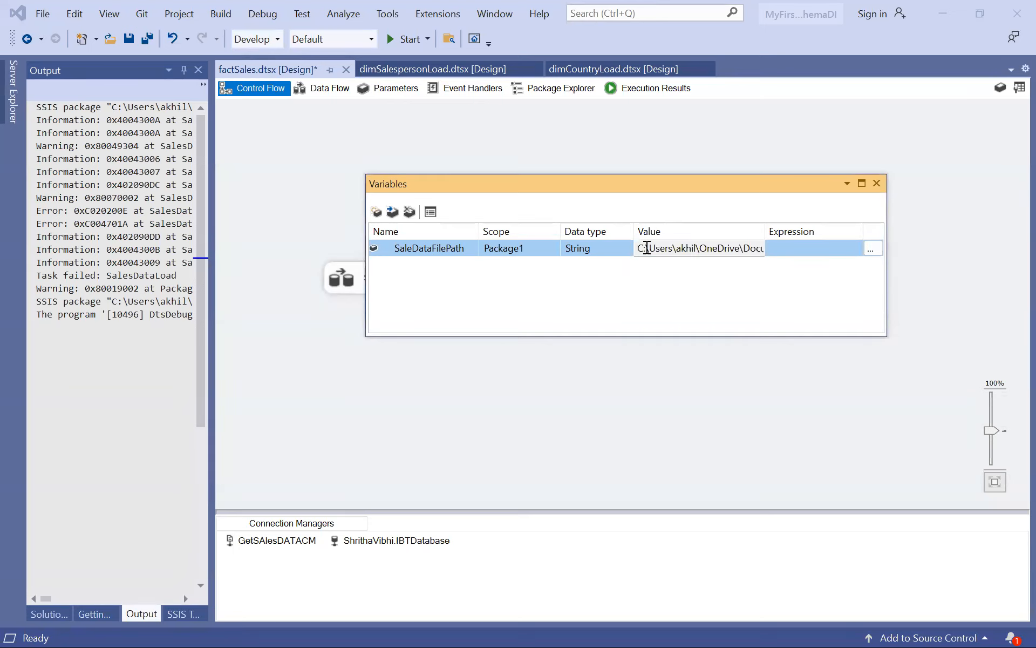
click(860, 183)
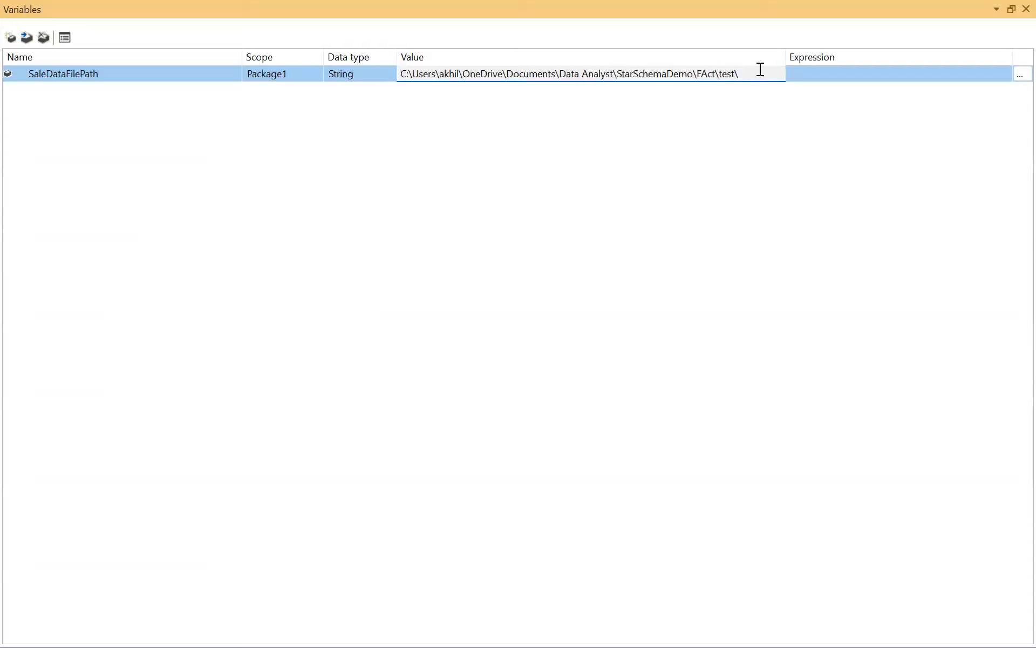
text(s)
key(BackSpace)
text(SalesData.txt)
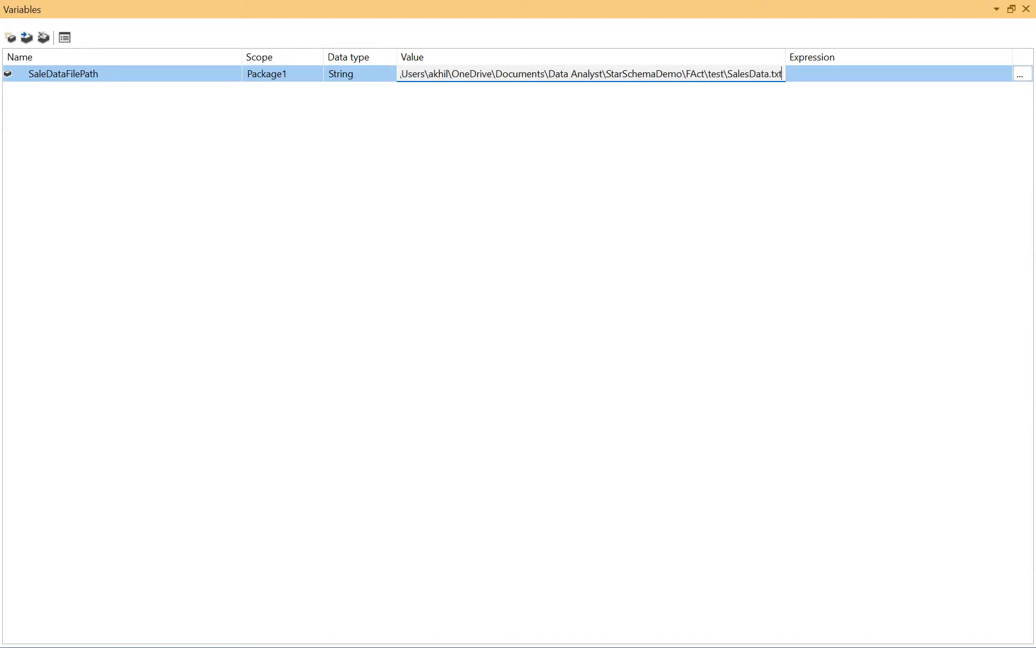
key(Return)
Switch to Notepad and close both open SalesData files.
key(alt+Tab)
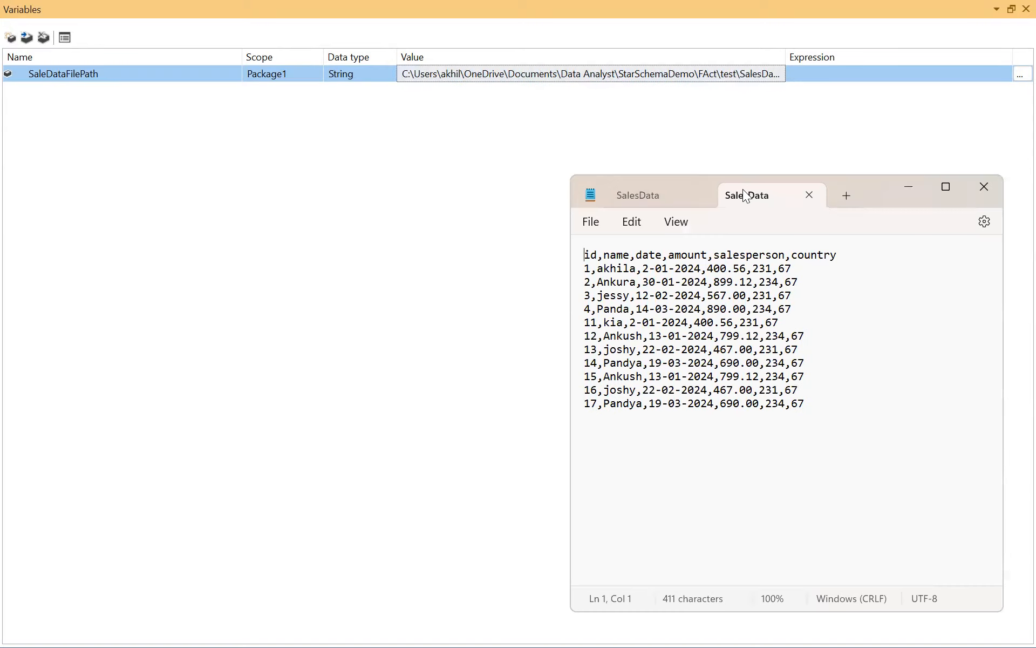
click(808, 195)
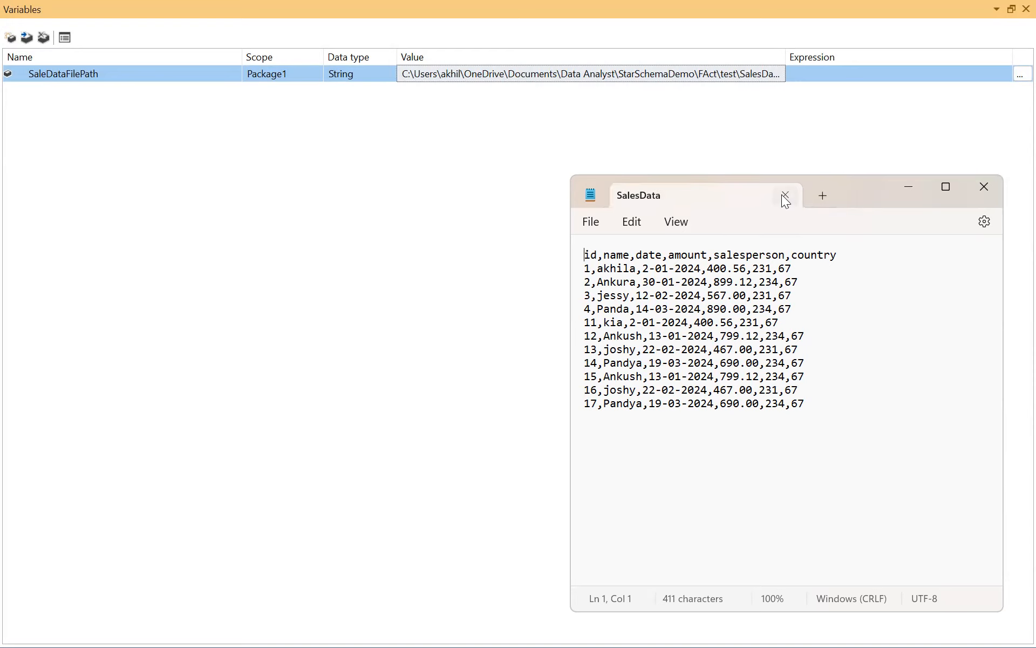
click(783, 195)
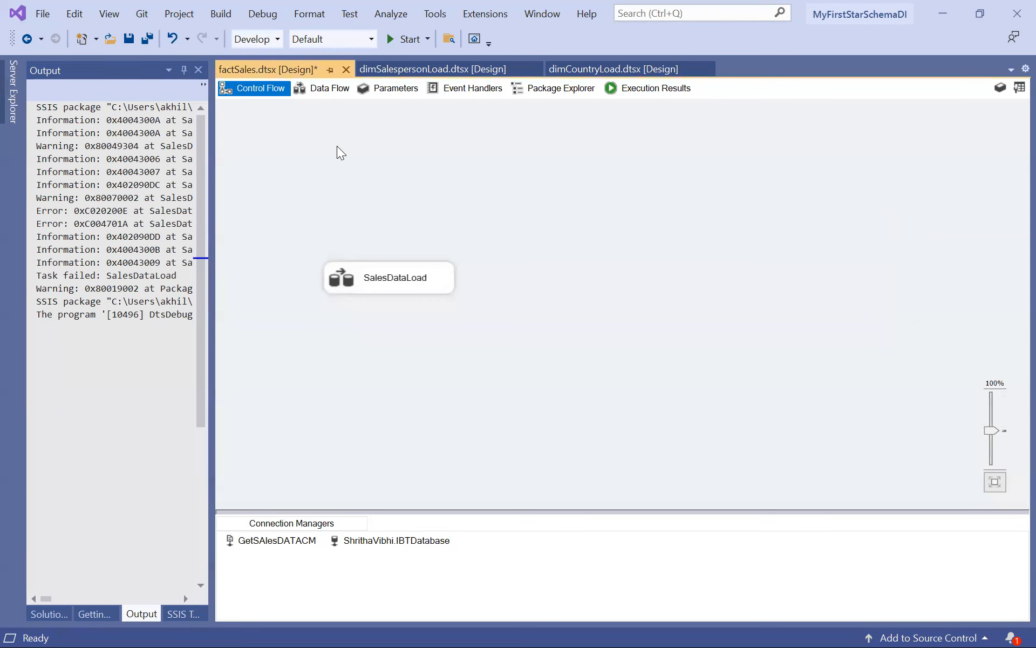
Open the SalesDataLoad data flow, save the factSales package, and select the GEtSAlesData source.
click(316, 89)
key(ctrl+s)
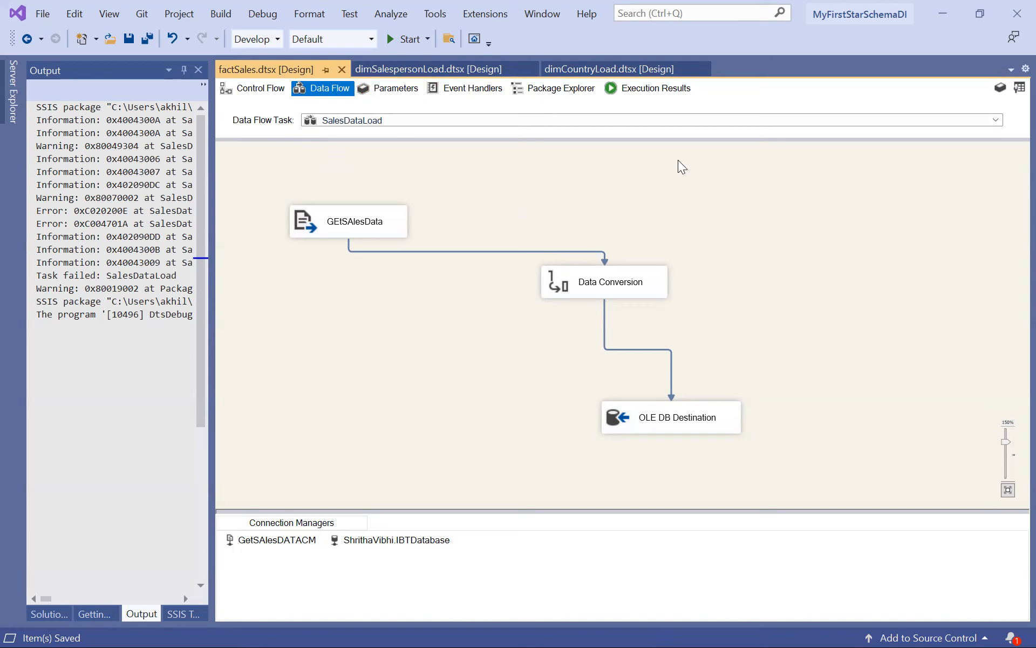
click(334, 224)
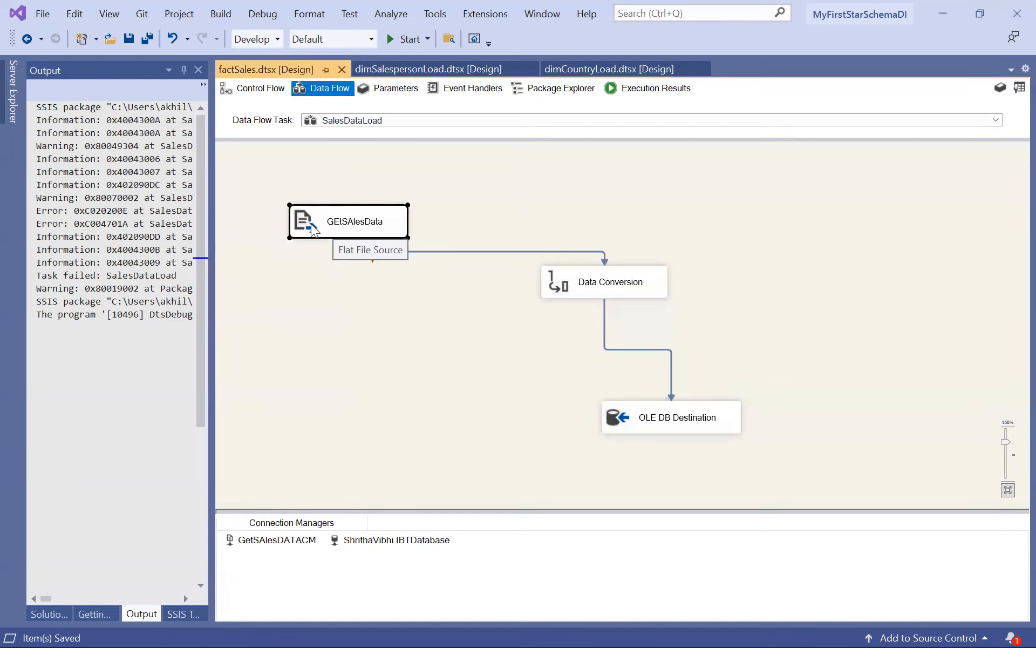
Open the GetSAlesDATACM connection's properties and add a property expression entry for ConnectionString.
right_click(265, 539)
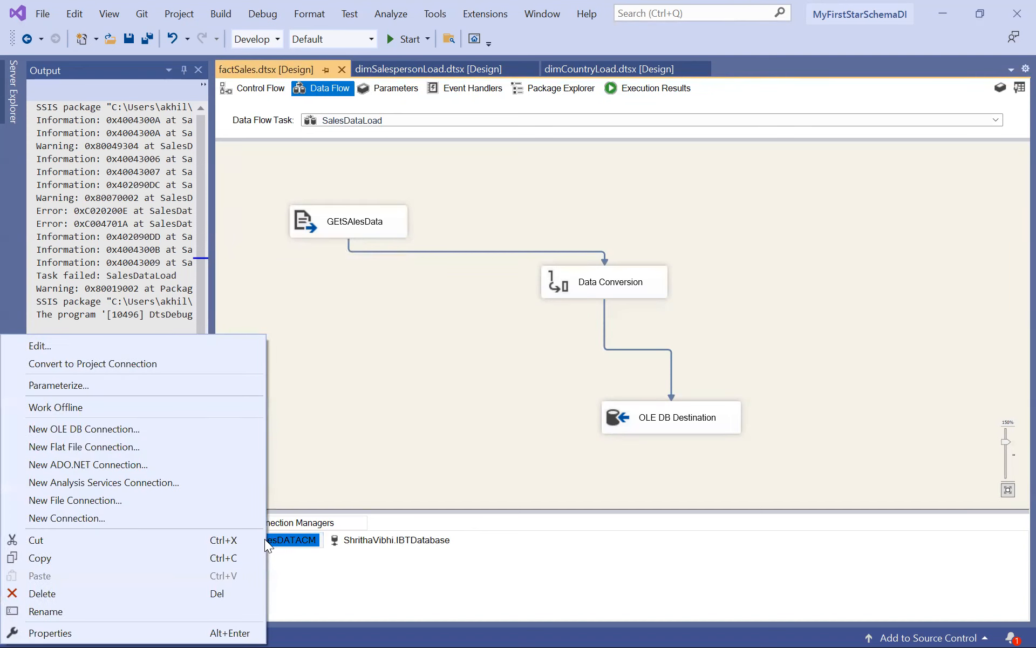
click(120, 622)
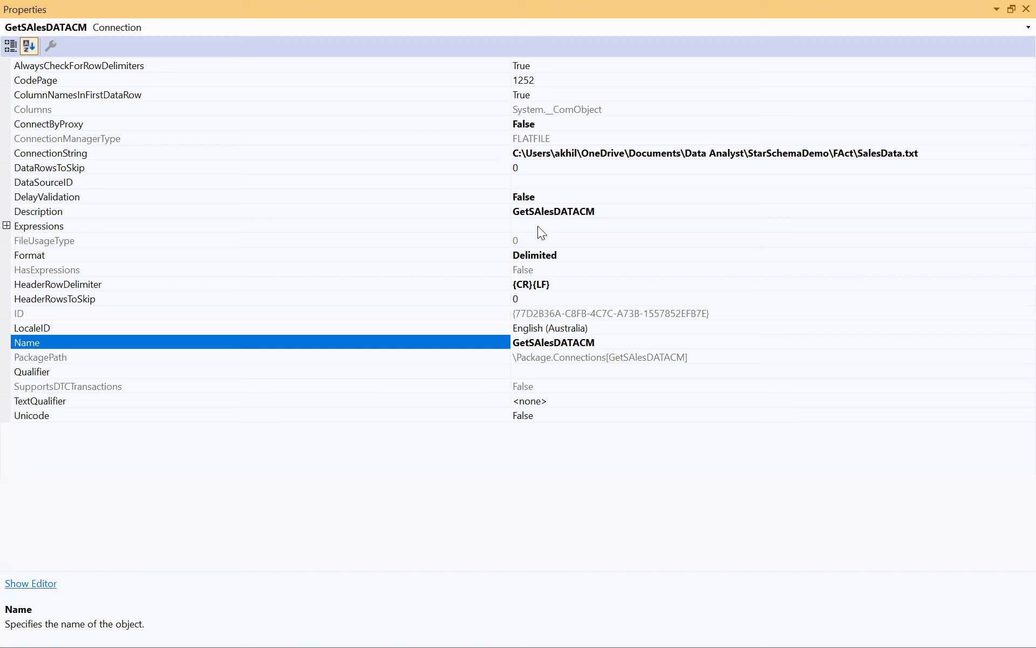
click(538, 226)
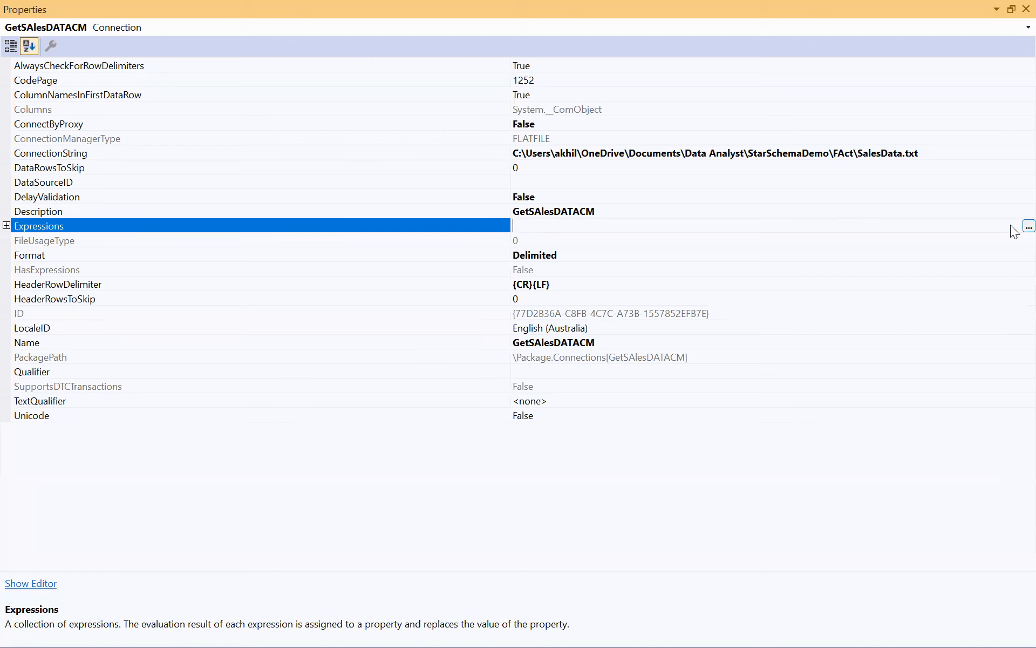
click(1029, 226)
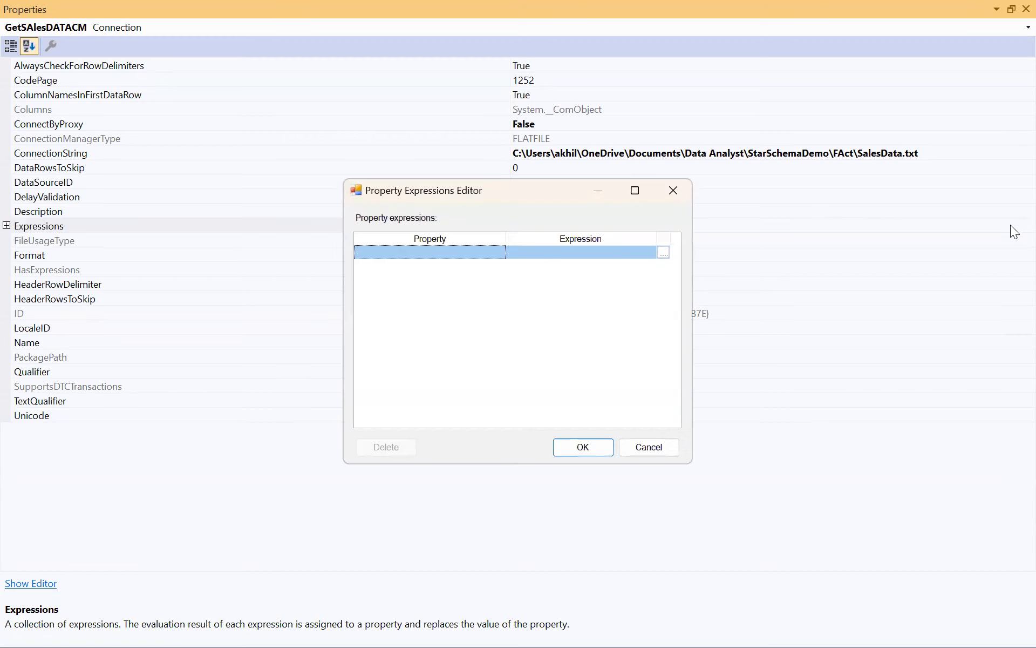
click(502, 254)
click(497, 253)
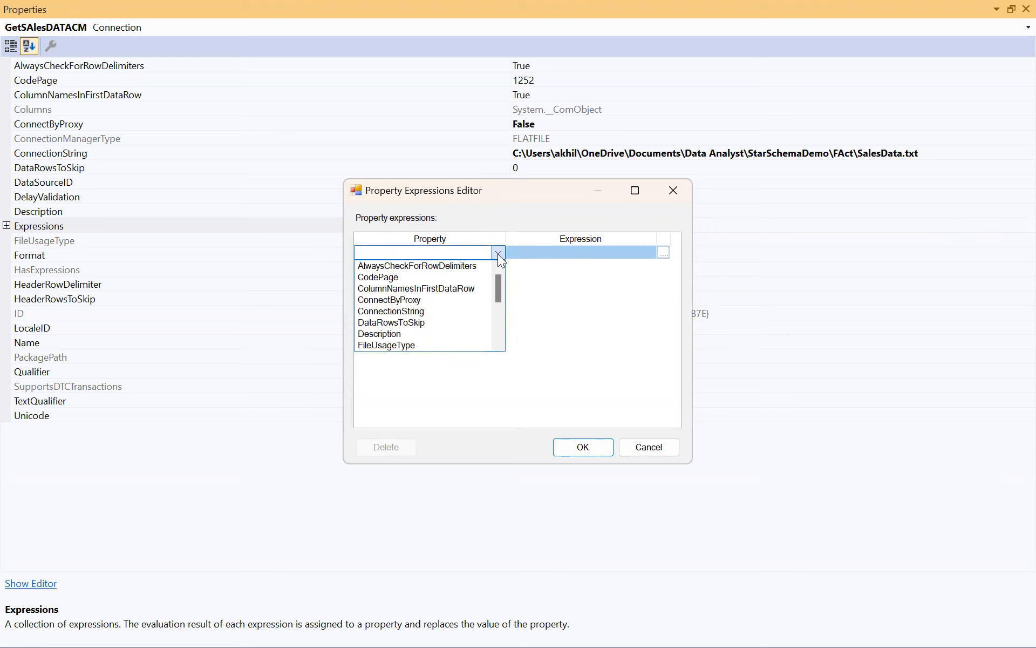
click(439, 312)
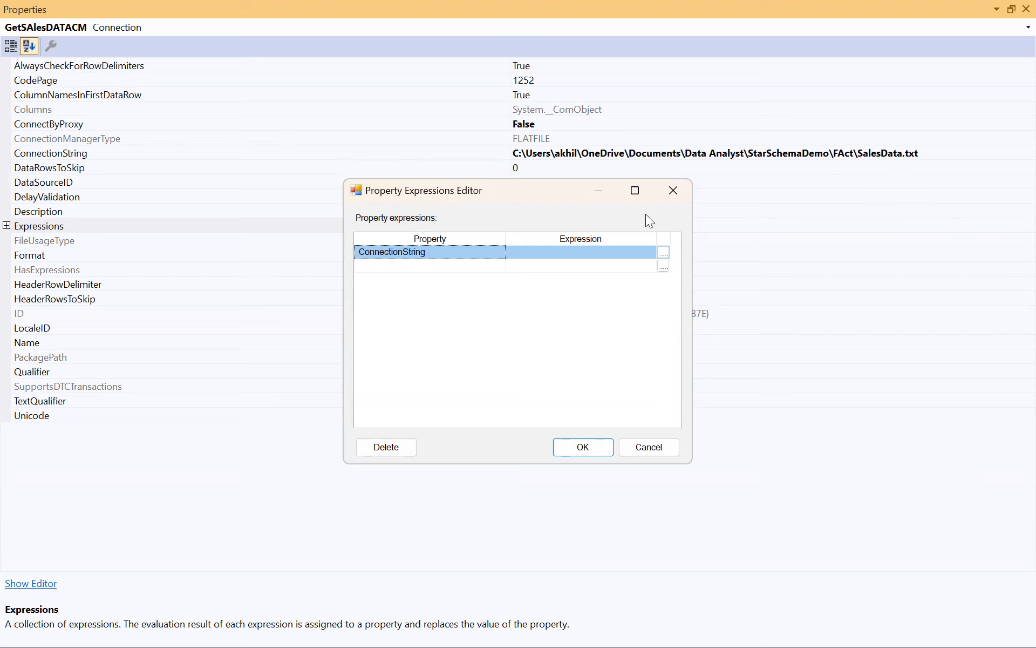
Set the ConnectionString expression to @[User::SaleDataFilePath], confirm both expression dialogs, and restore the Properties window to reveal the data flow.
click(663, 252)
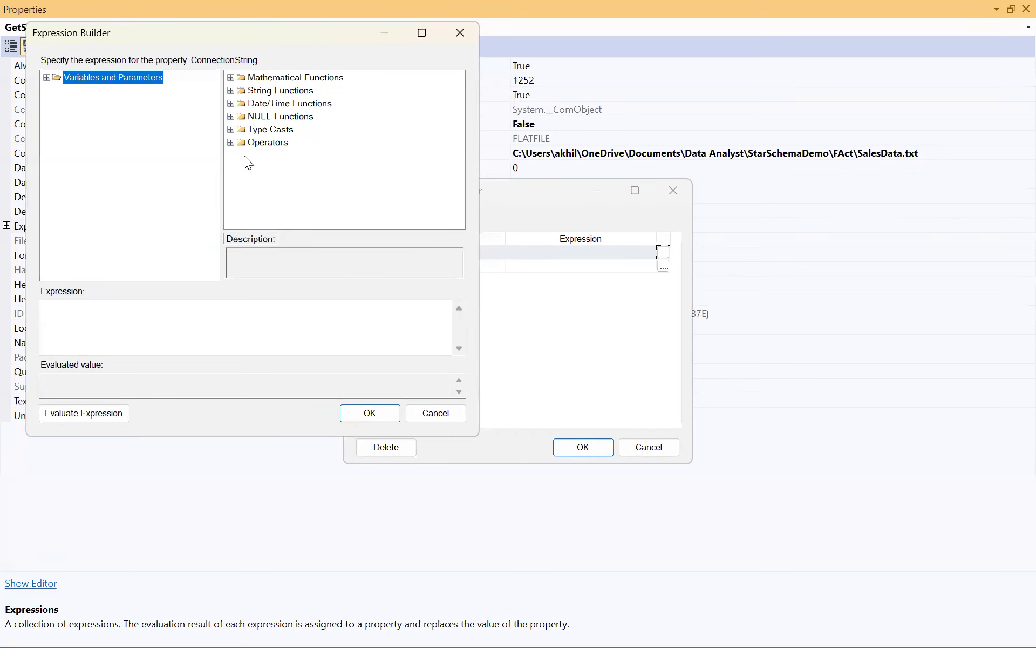
click(46, 78)
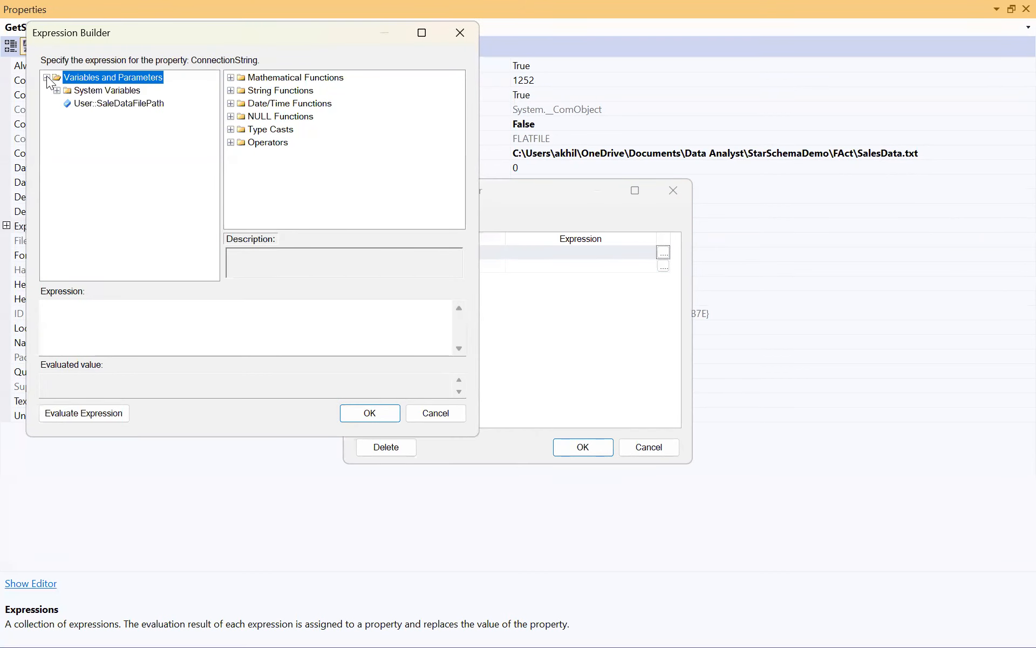
click(106, 107)
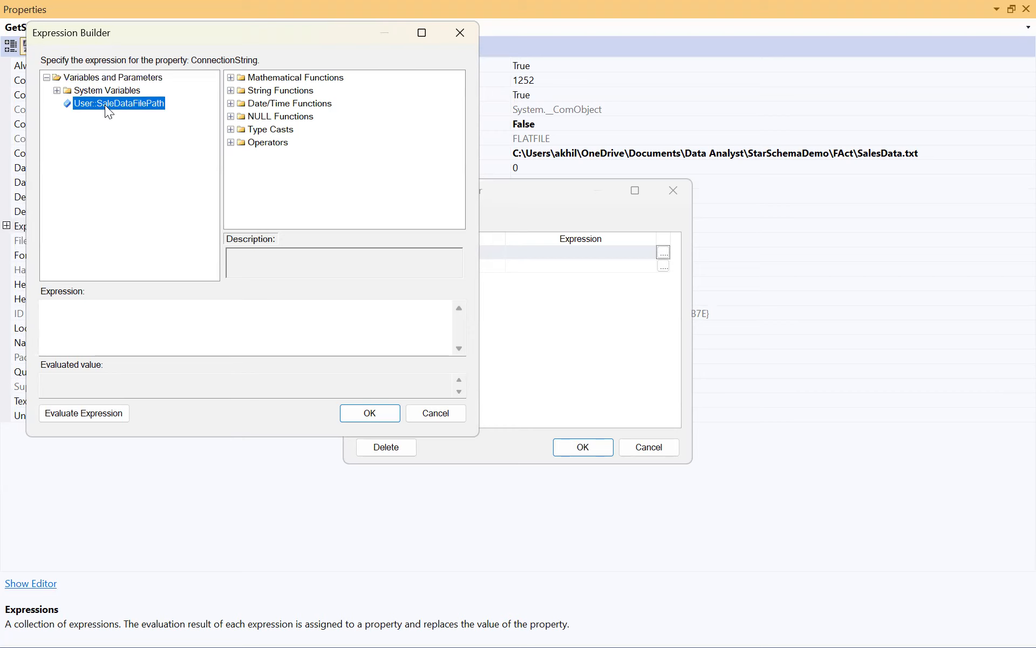
drag(106, 106, 83, 342)
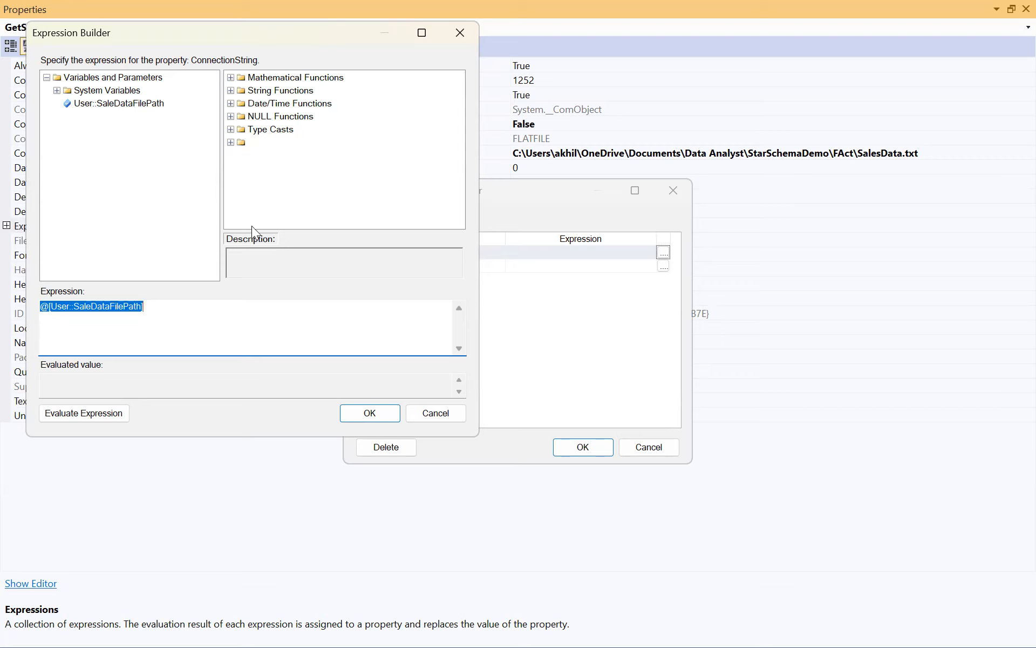
click(368, 415)
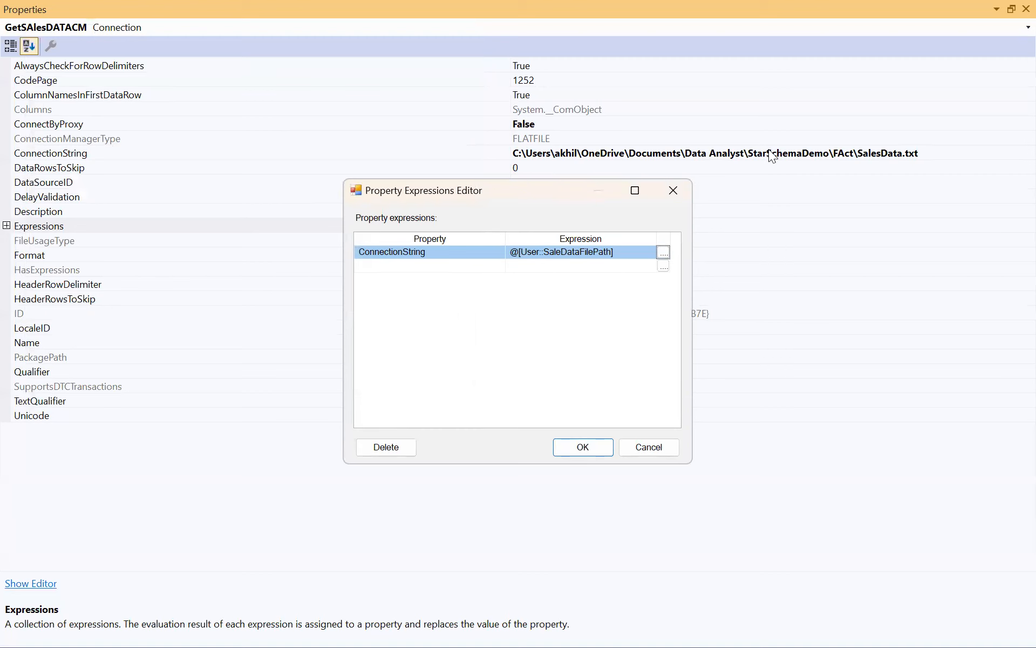
click(566, 445)
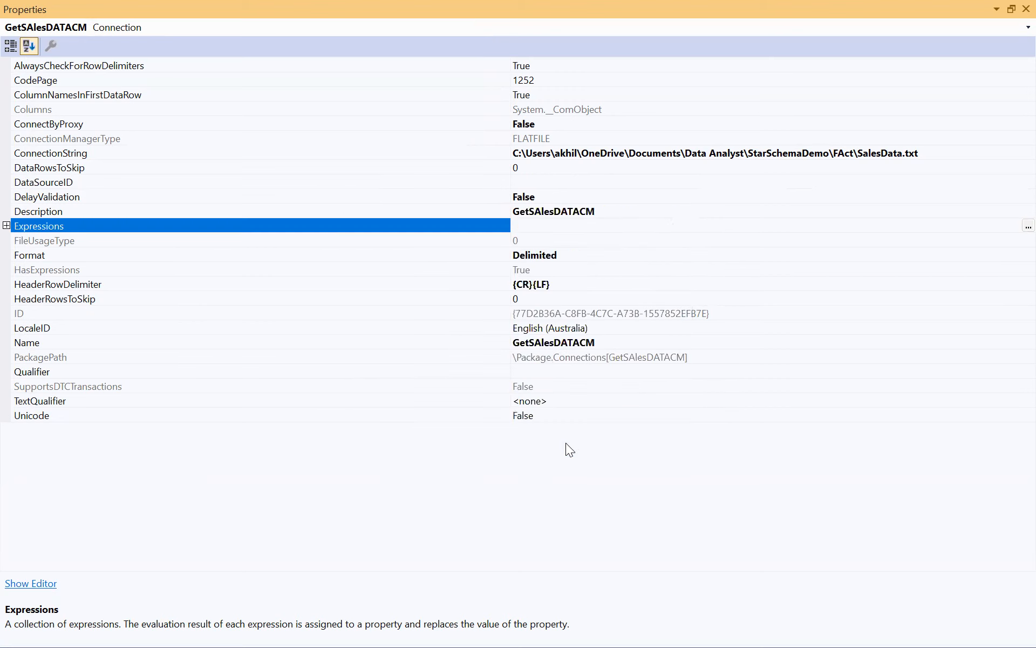
click(1012, 10)
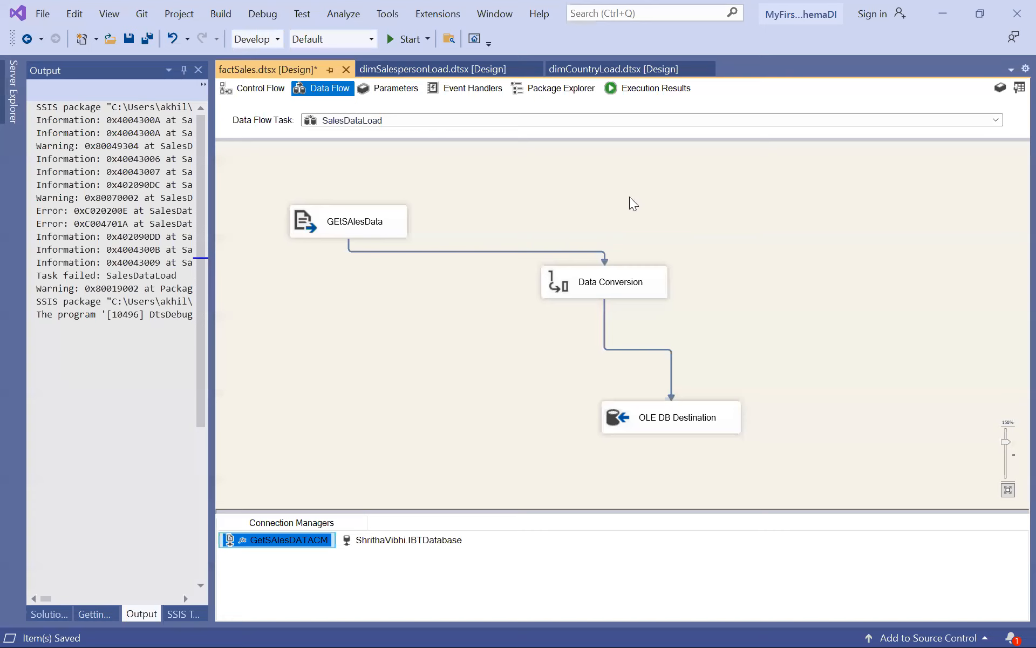
Run the factSales package and check the data flow through to the OLE DB Destination.
click(358, 345)
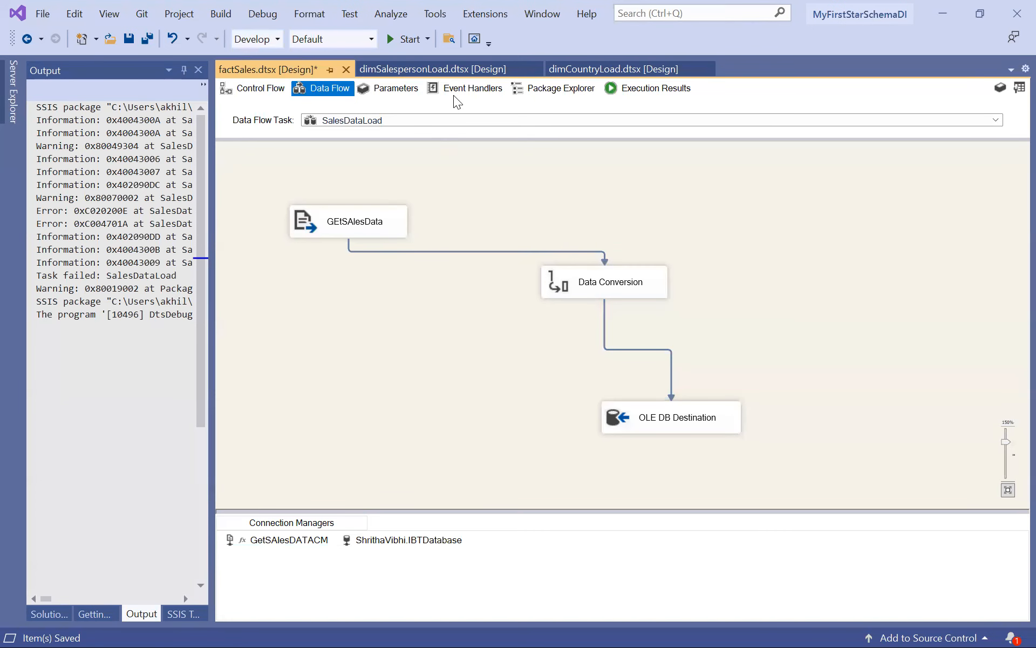
click(406, 39)
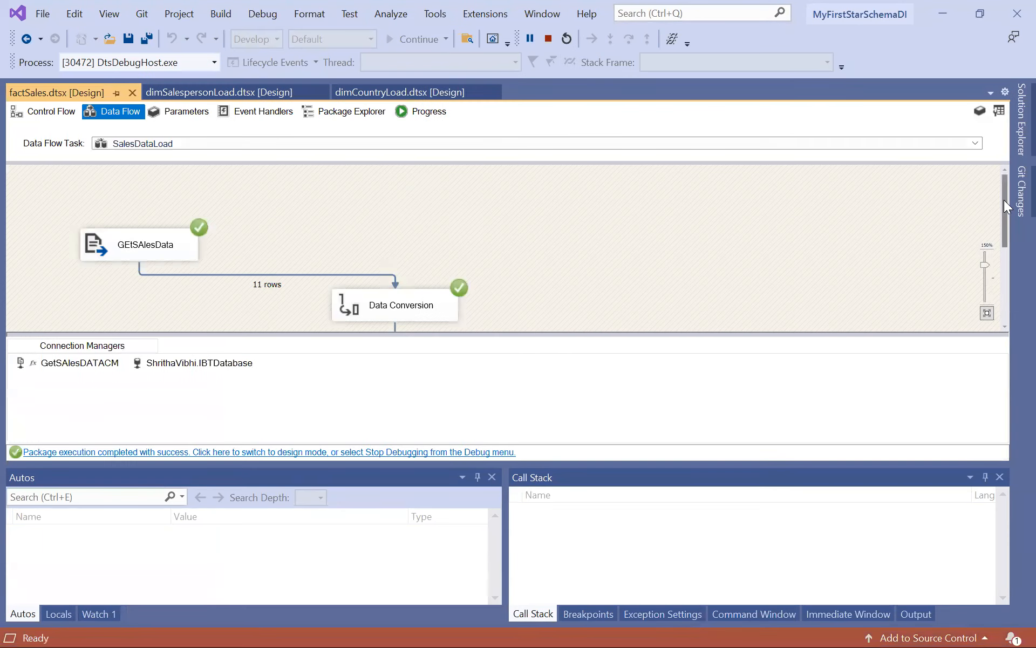
drag(1001, 212, 1003, 270)
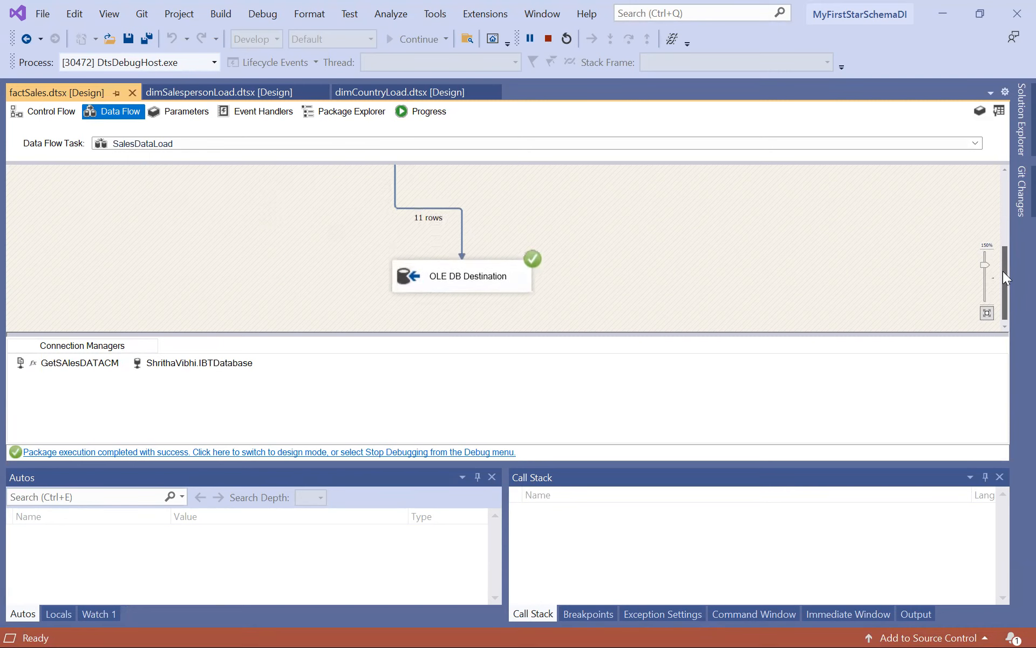
Switch to SQL Server Management Studio, rerun the factSalesData query, and review the returned rows.
mouse_move(520, 629)
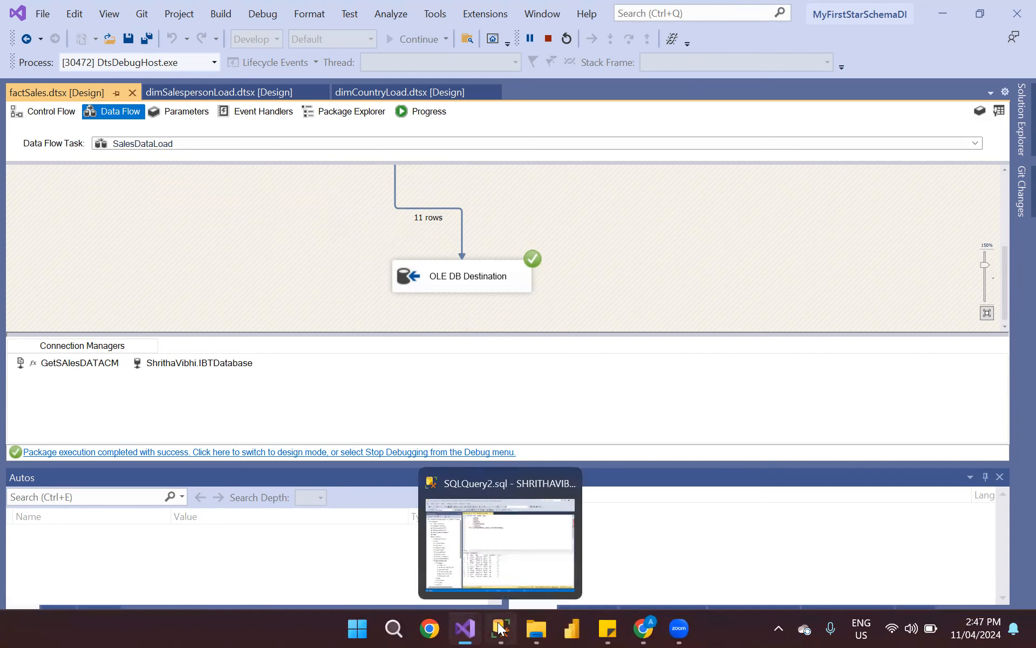
click(501, 627)
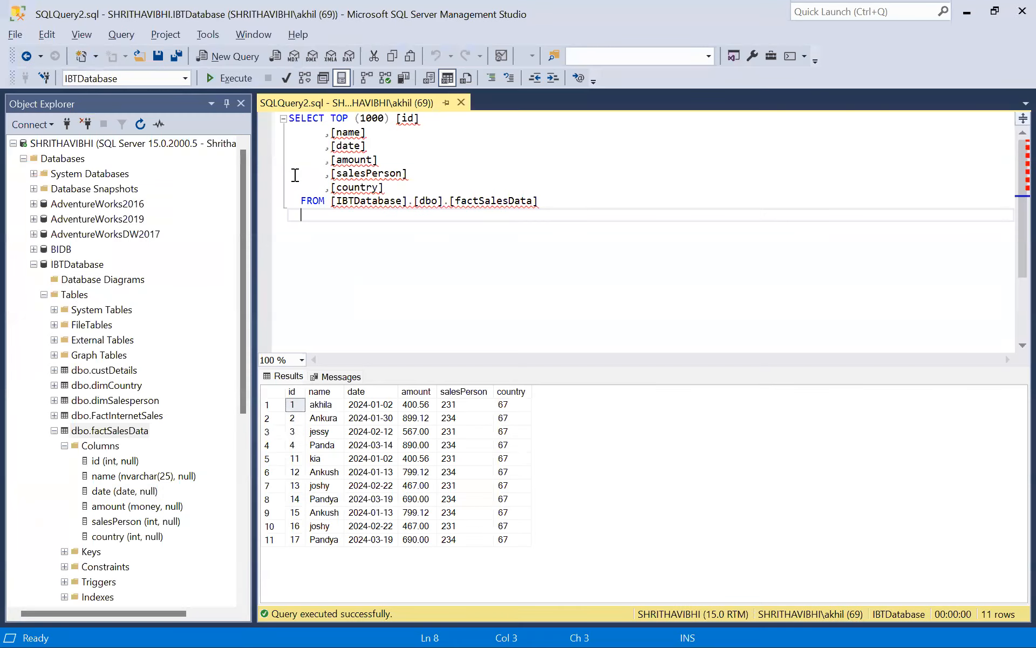
click(231, 81)
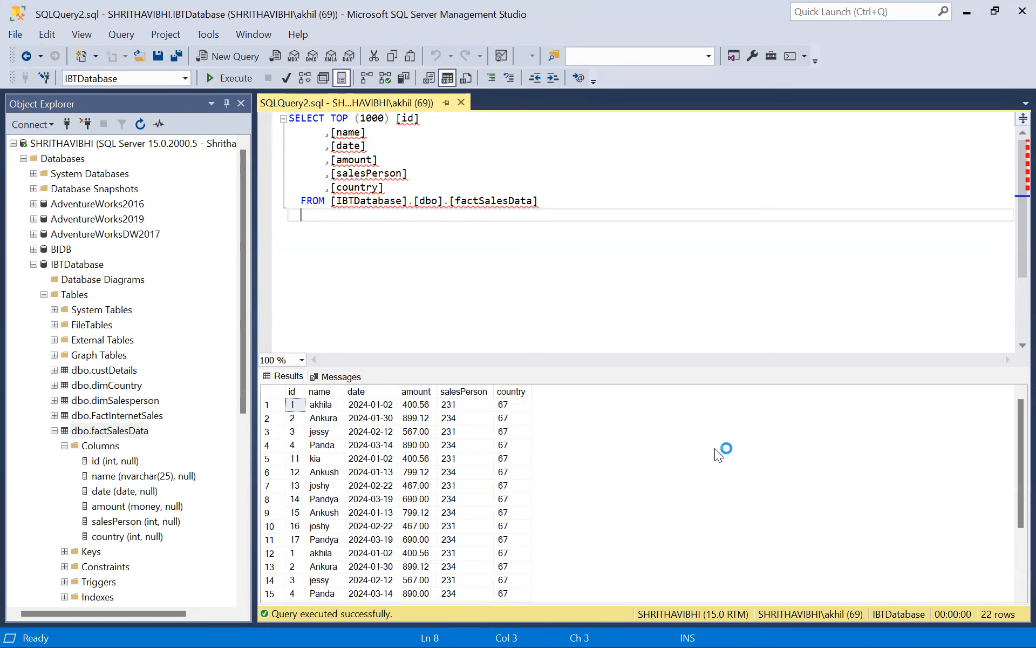
scroll(1011, 461, down, 3)
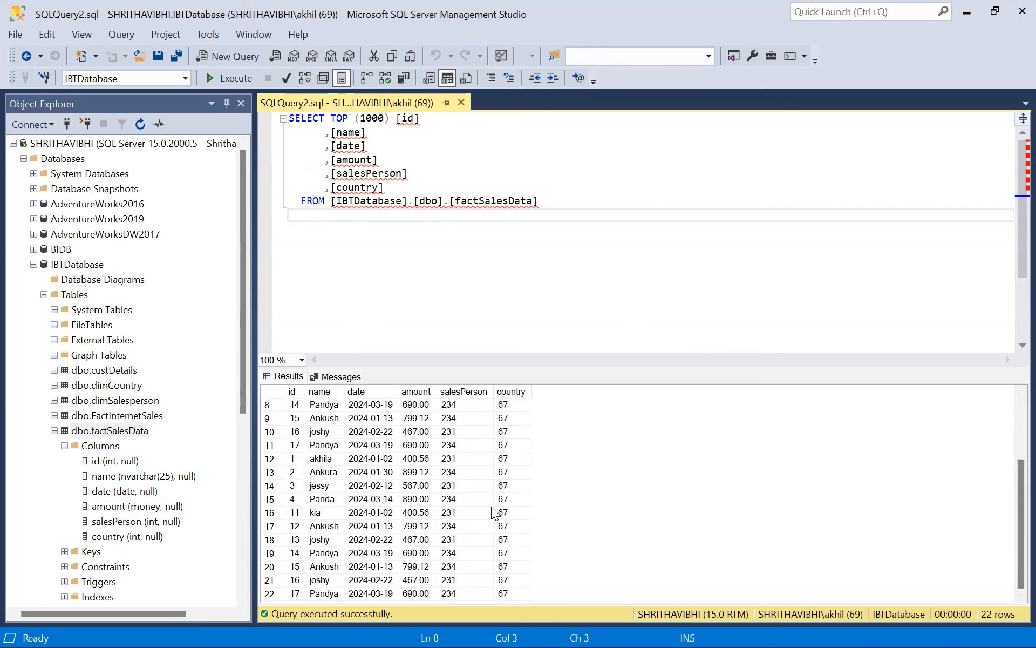
Switch to Visual Studio, stop debugging the package, and open its control flow.
key(alt+Tab)
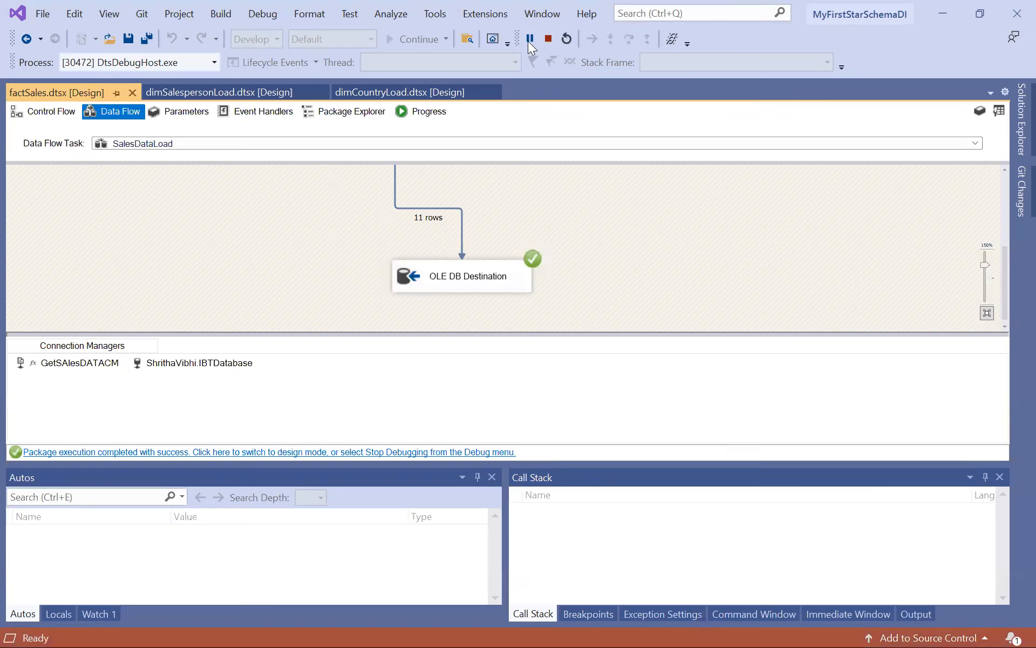
click(544, 41)
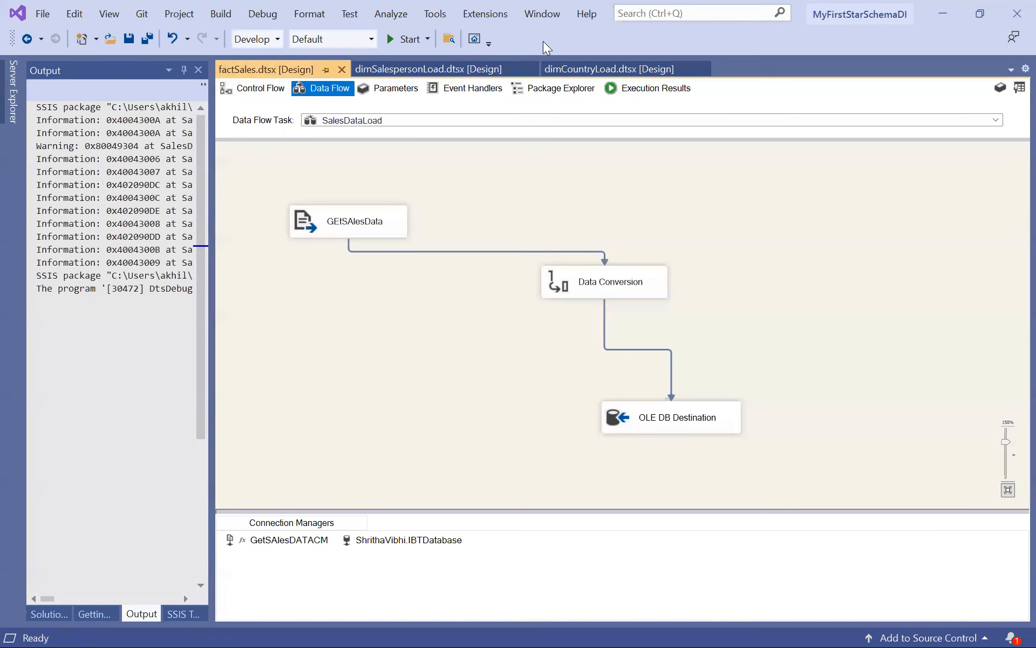
click(249, 89)
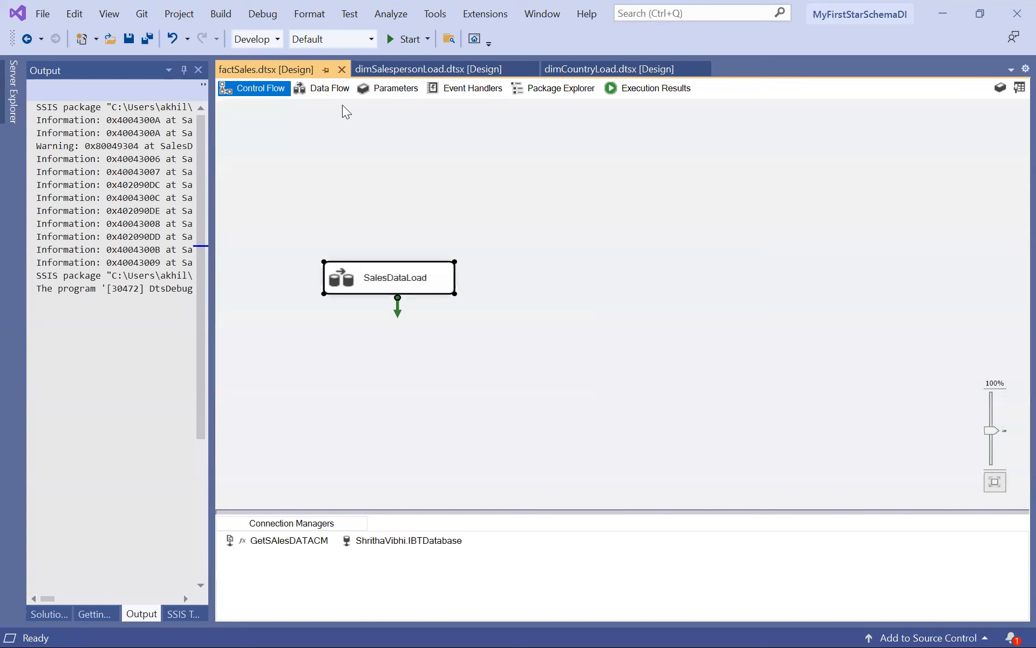
Add an Execute SQL Task to the control flow above SalesDataLoad.
click(183, 613)
drag(198, 375, 210, 161)
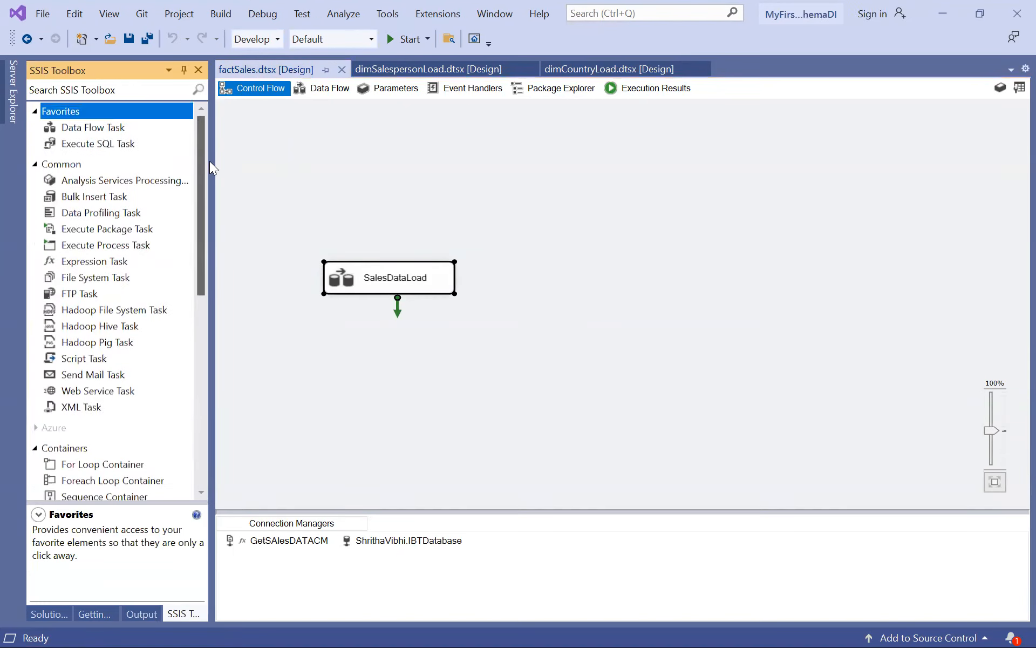
drag(129, 143, 340, 173)
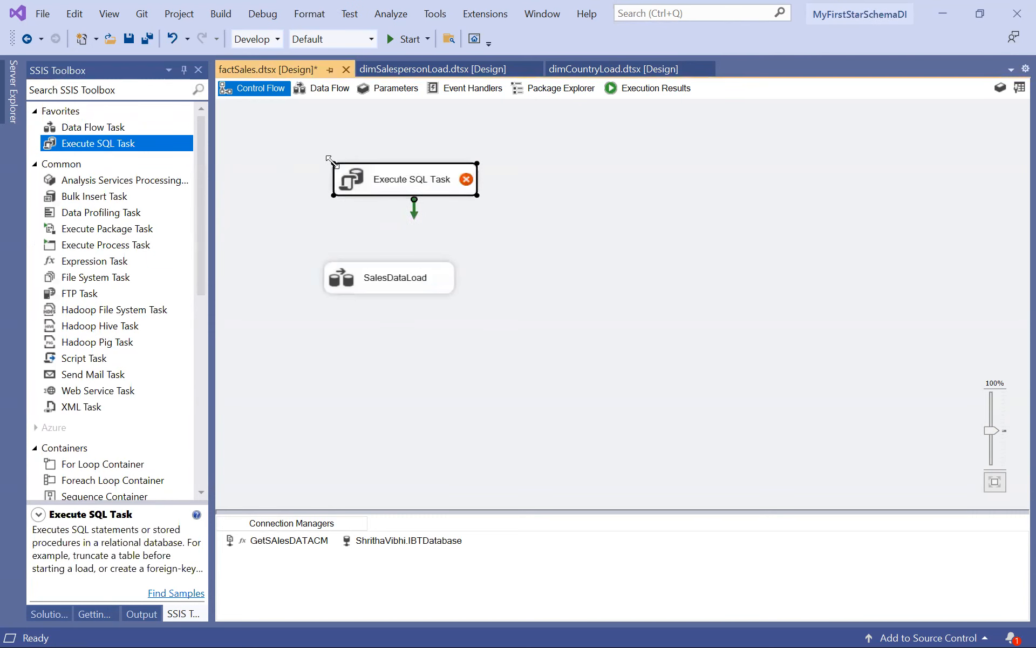
Open the Execute SQL Task for editing and assign it the existing OLE DB connection to IBTDatabase.
double_click(404, 181)
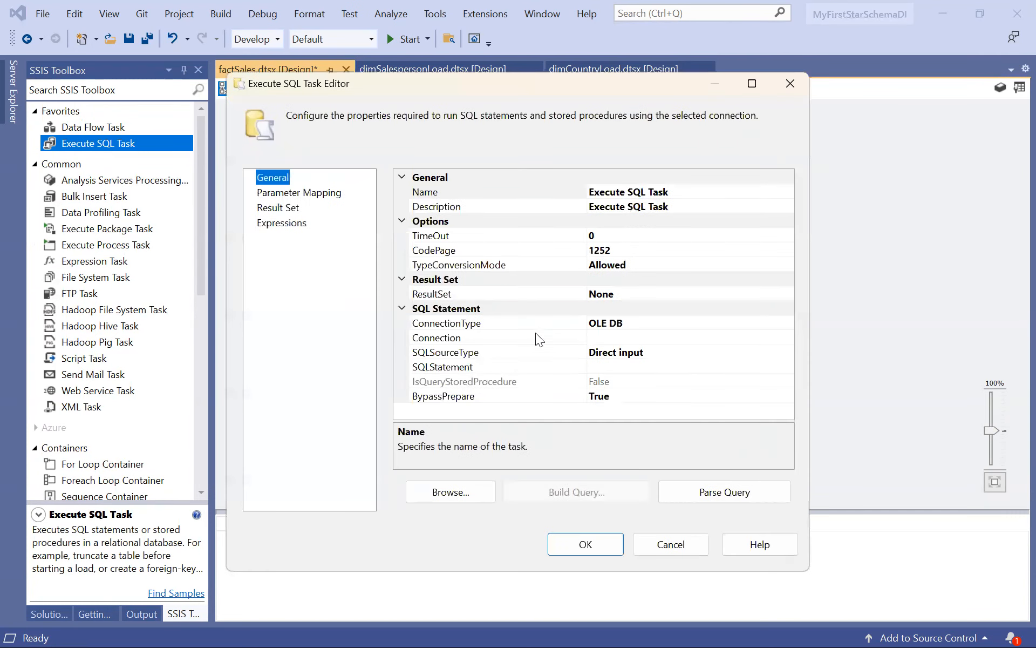
click(605, 334)
click(787, 338)
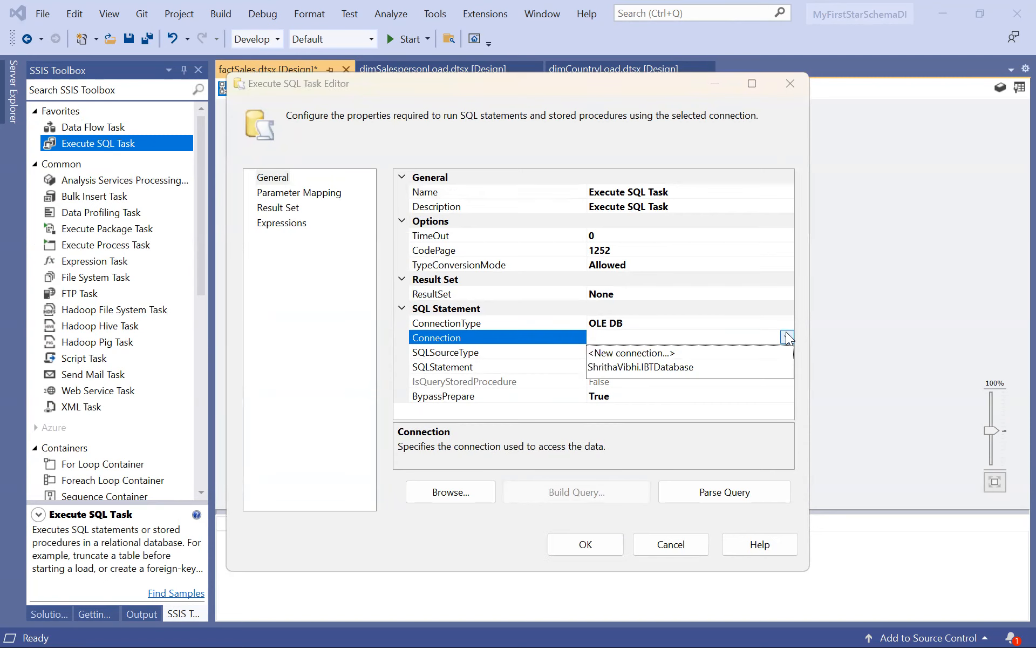
click(674, 371)
Set the task's SQL statement to Truncate table [IBTDatabase].[dbo].[factSalesData], copying the table name from the Management Studio query, and confirm the task settings.
click(675, 371)
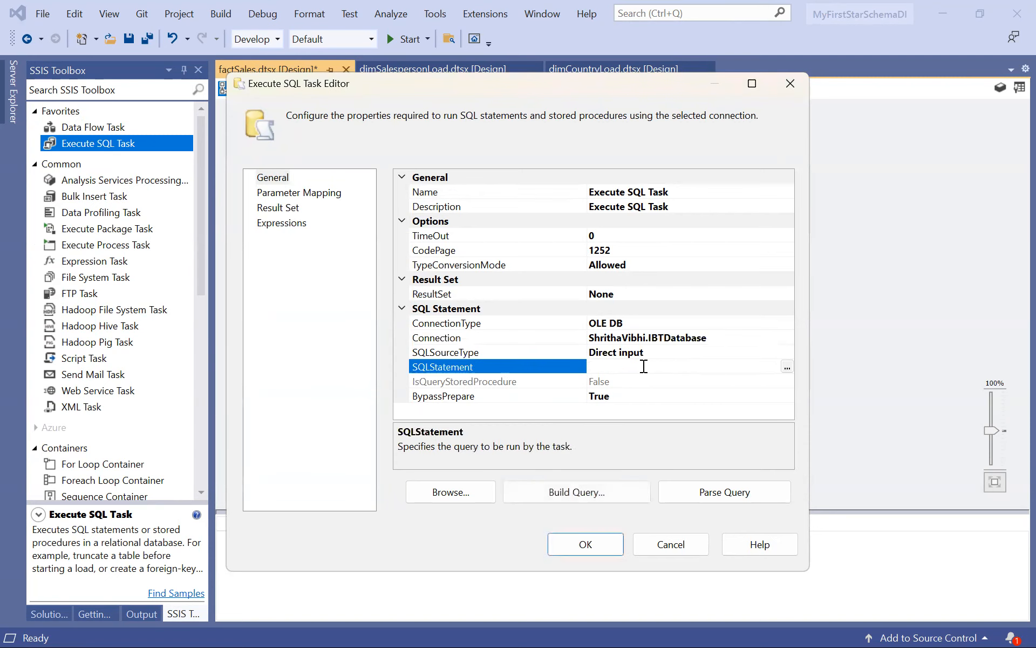
click(787, 365)
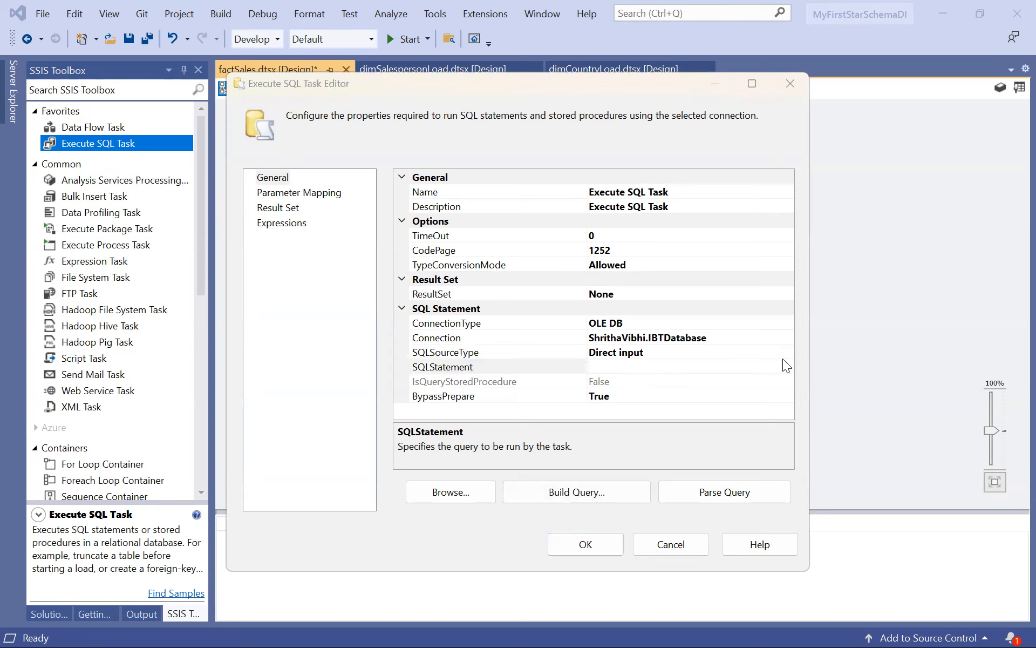
text(Trun)
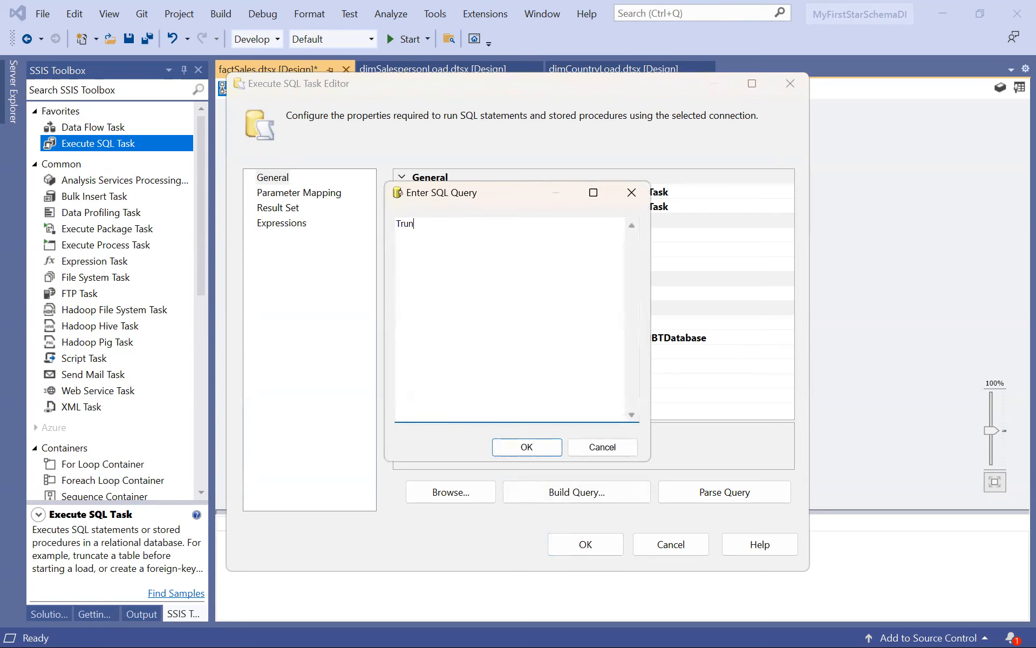
text(cate table)
click(501, 628)
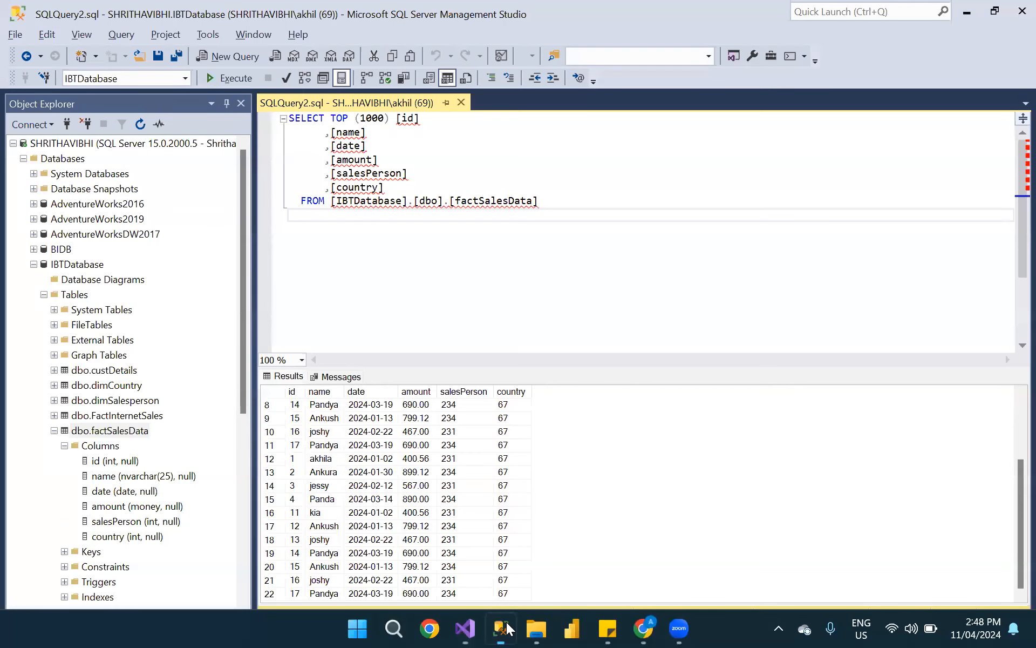
drag(330, 201, 543, 200)
key(ctrl+c)
key(alt+Tab)
key(ctrl+v)
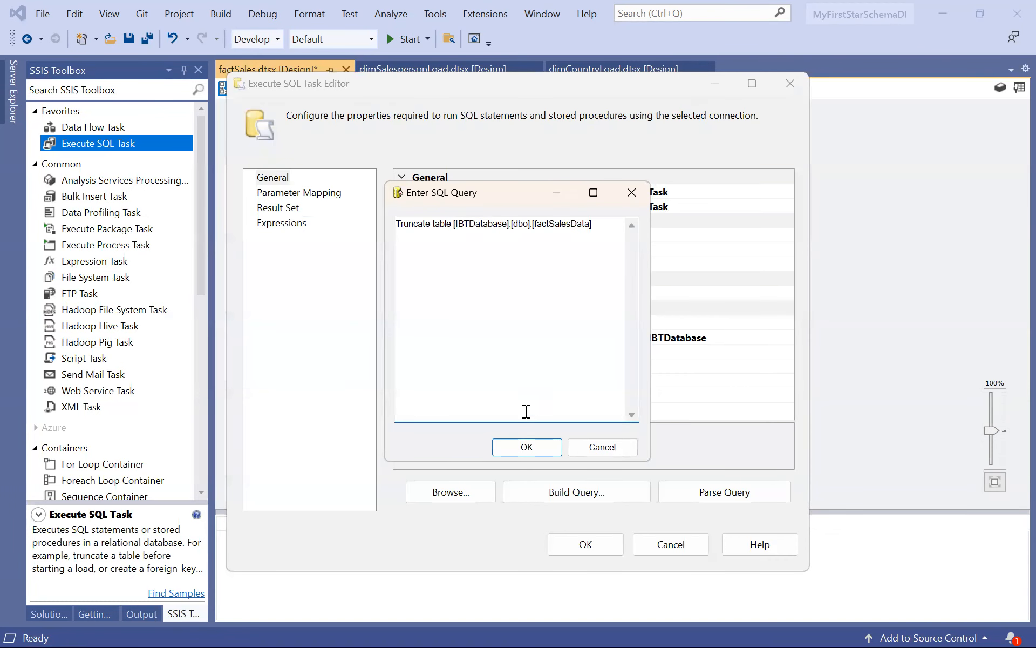
click(527, 447)
click(585, 545)
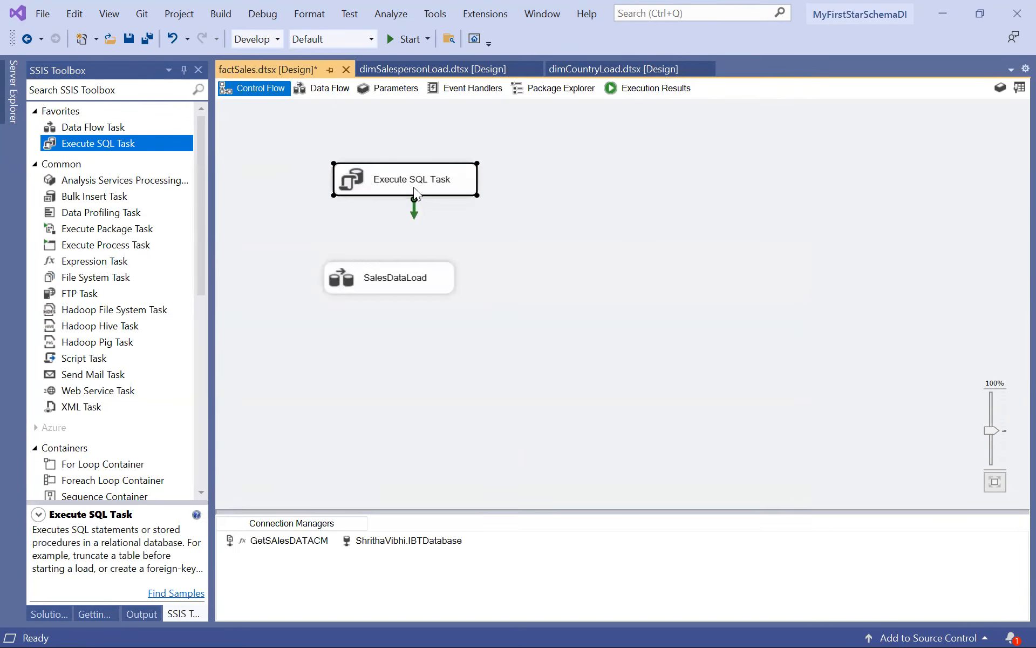
Link the Execute SQL Task to SalesDataLoad with its success constraint and save the package.
click(413, 187)
drag(412, 216, 391, 283)
click(400, 347)
key(ctrl+s)
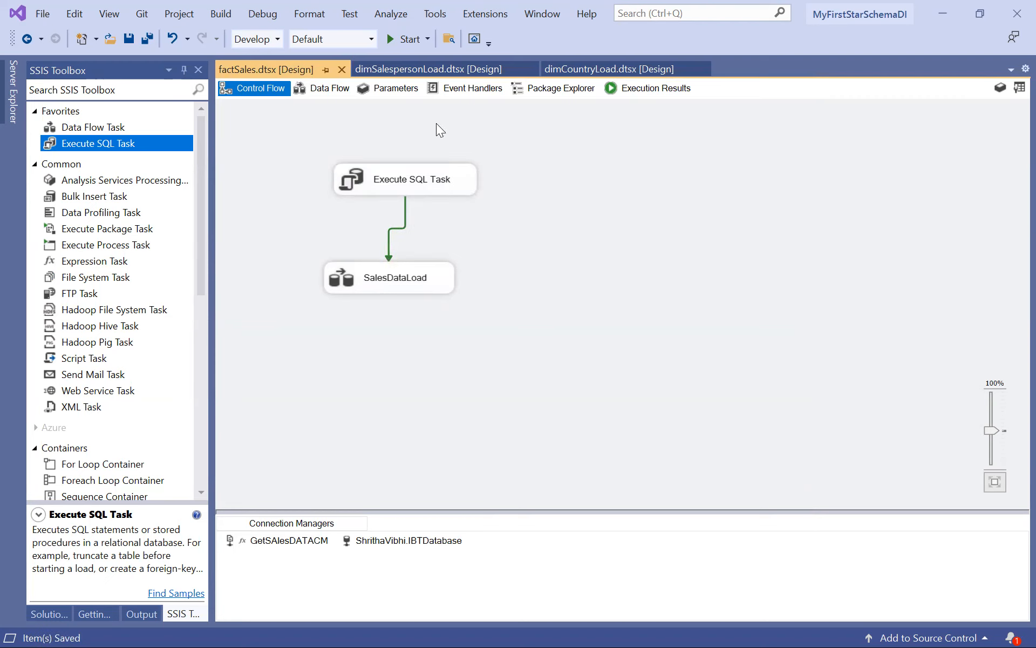
Run the package with the truncate task and inspect the SalesDataLoad data flow down to the OLE DB Destination.
click(408, 39)
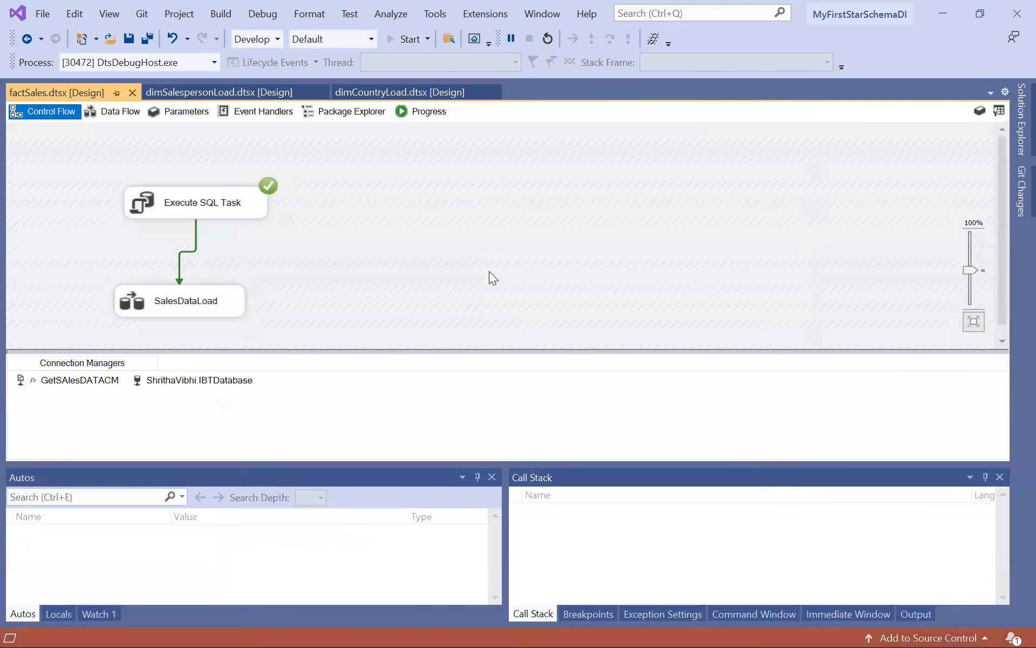
click(114, 113)
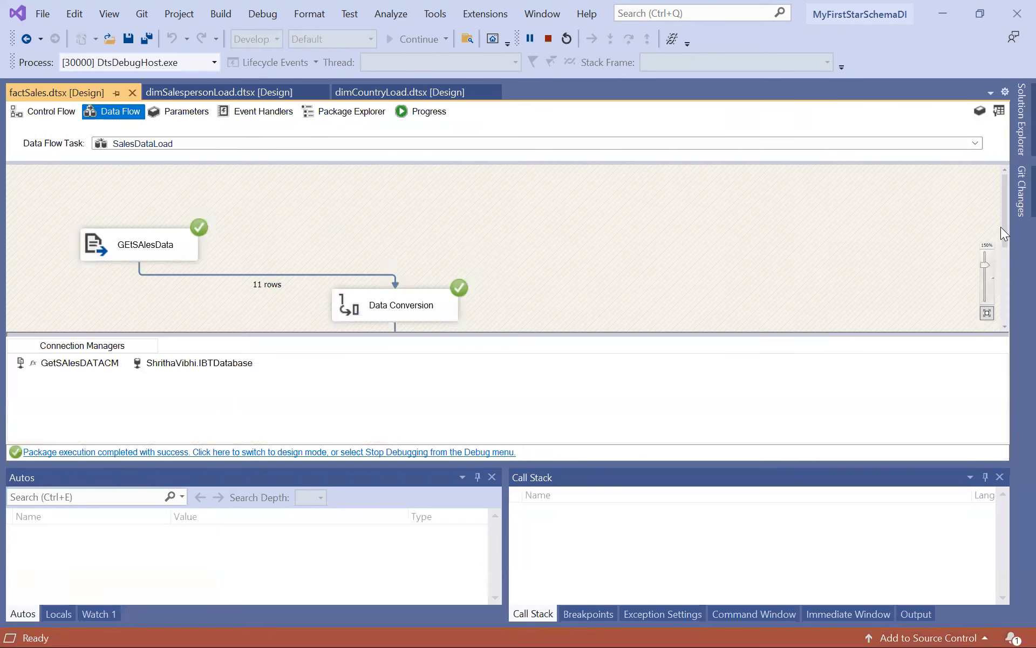
drag(1005, 222, 1006, 309)
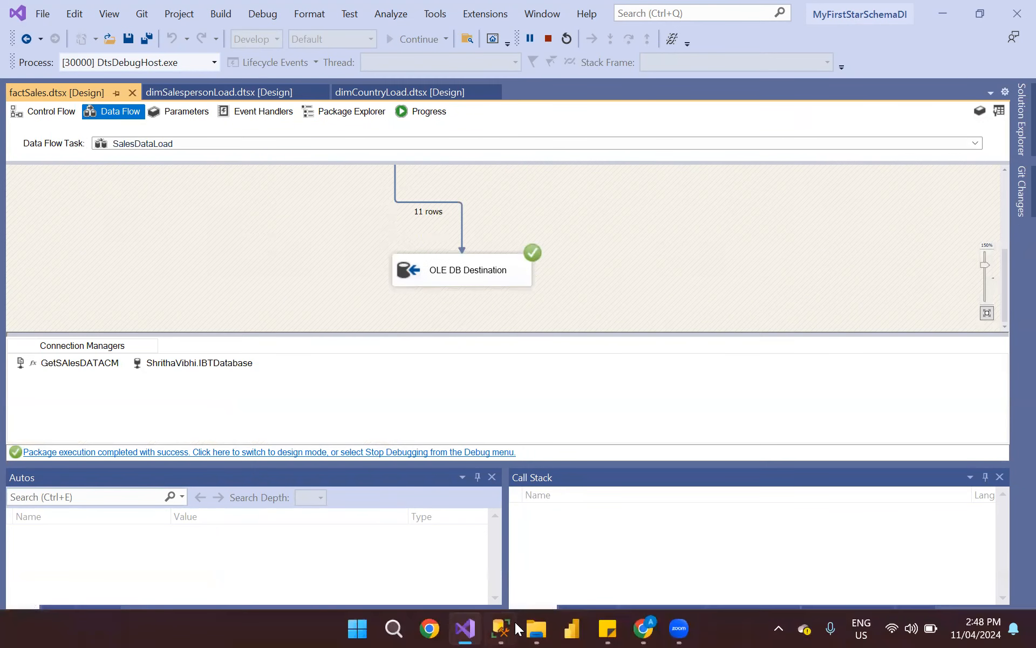
Switch to SQL Server Management Studio, rerun the factSalesData query, and check the rows for duplicates.
mouse_move(501, 628)
click(417, 522)
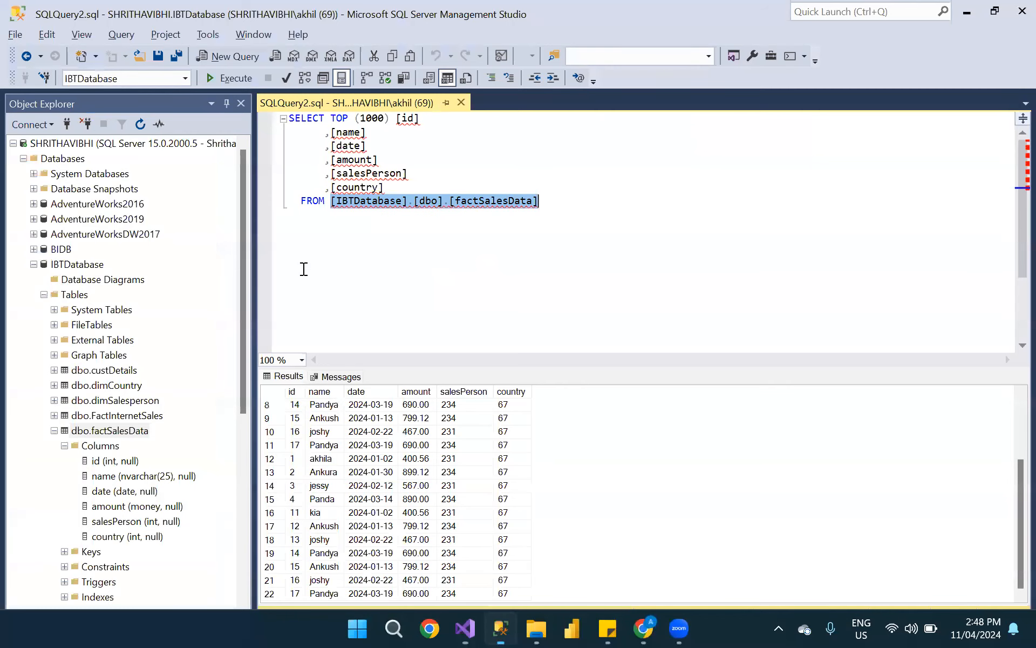
click(301, 268)
click(225, 81)
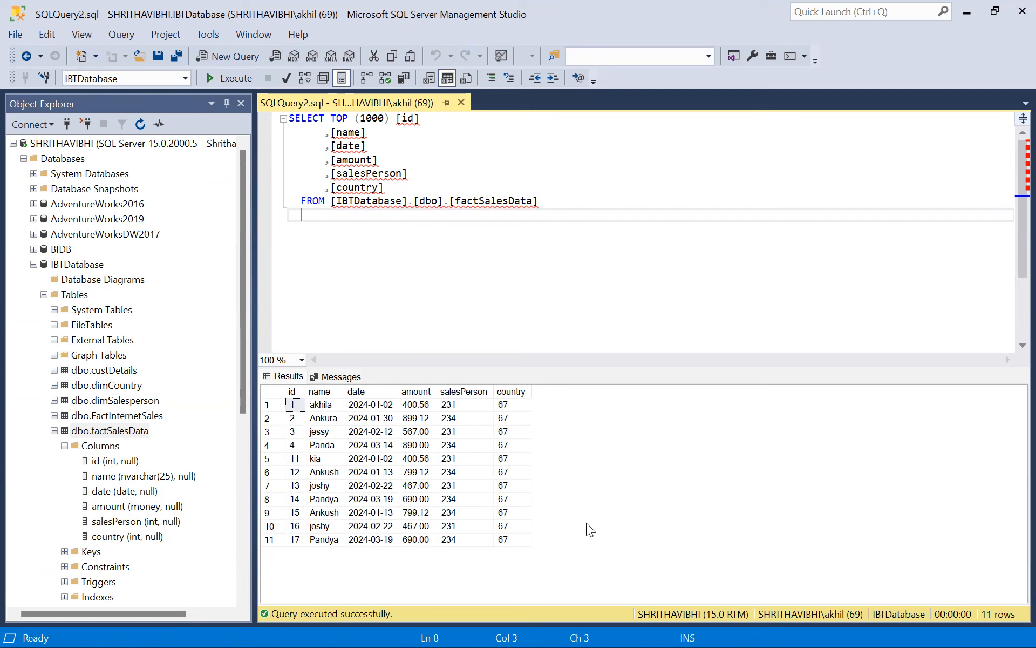
Switch to Visual Studio, stop debugging, and return to the control flow with nothing selected.
key(alt+Tab)
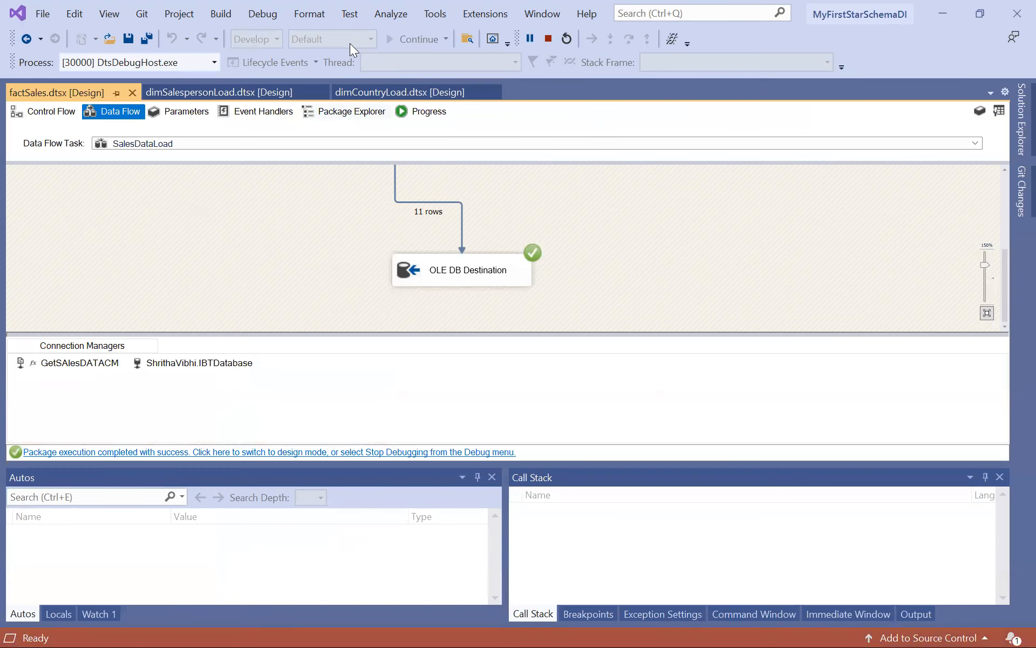
click(546, 37)
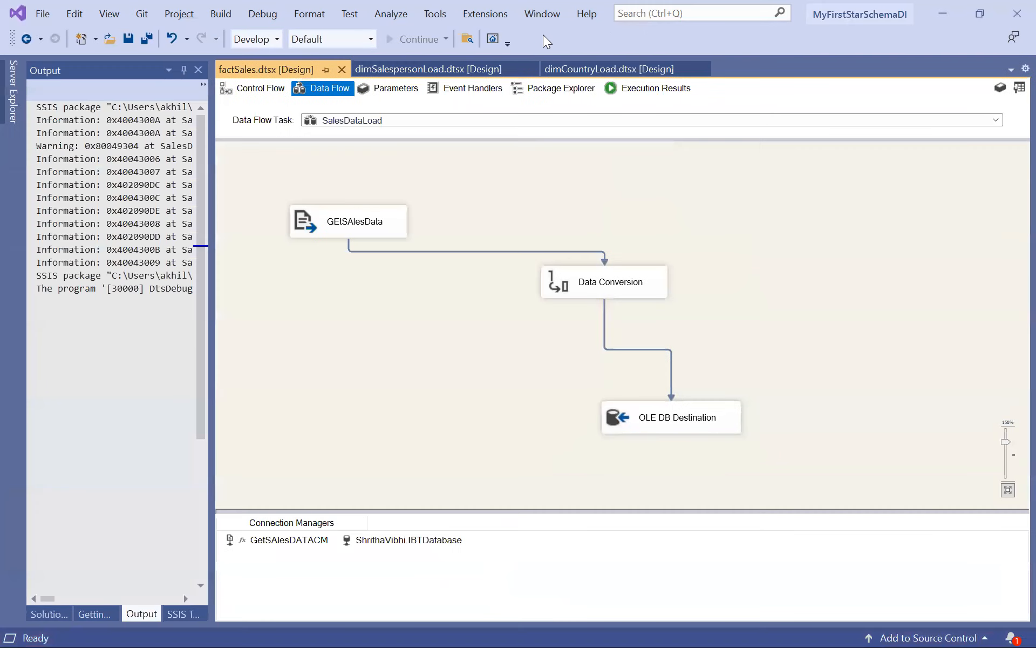
click(263, 90)
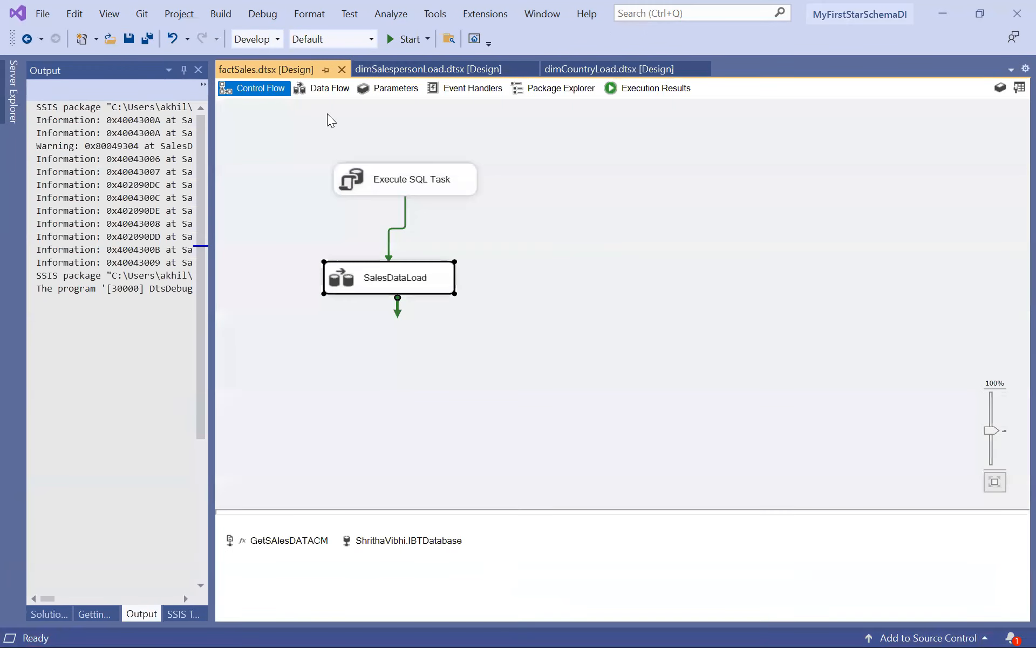
click(550, 320)
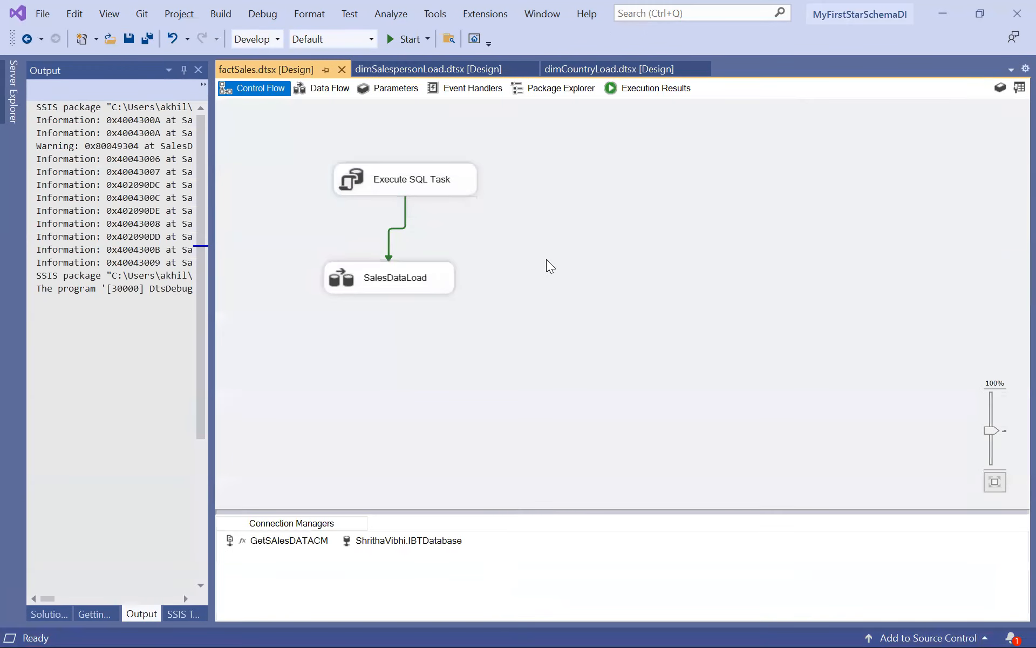
View the factSales package's parameters and return to the control flow.
right_click(546, 259)
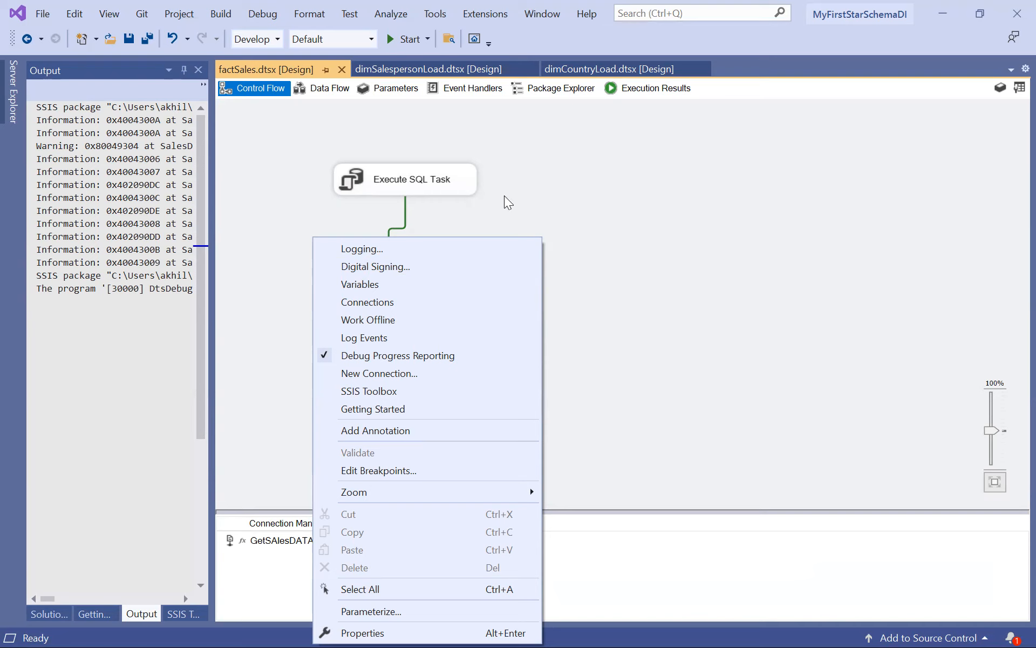
click(386, 89)
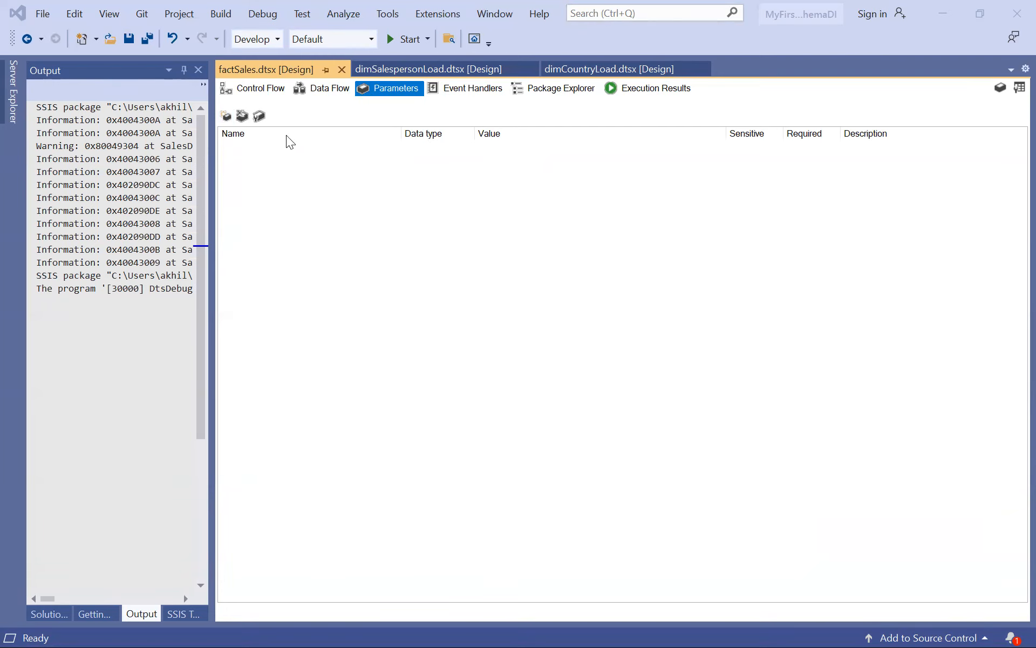
click(259, 94)
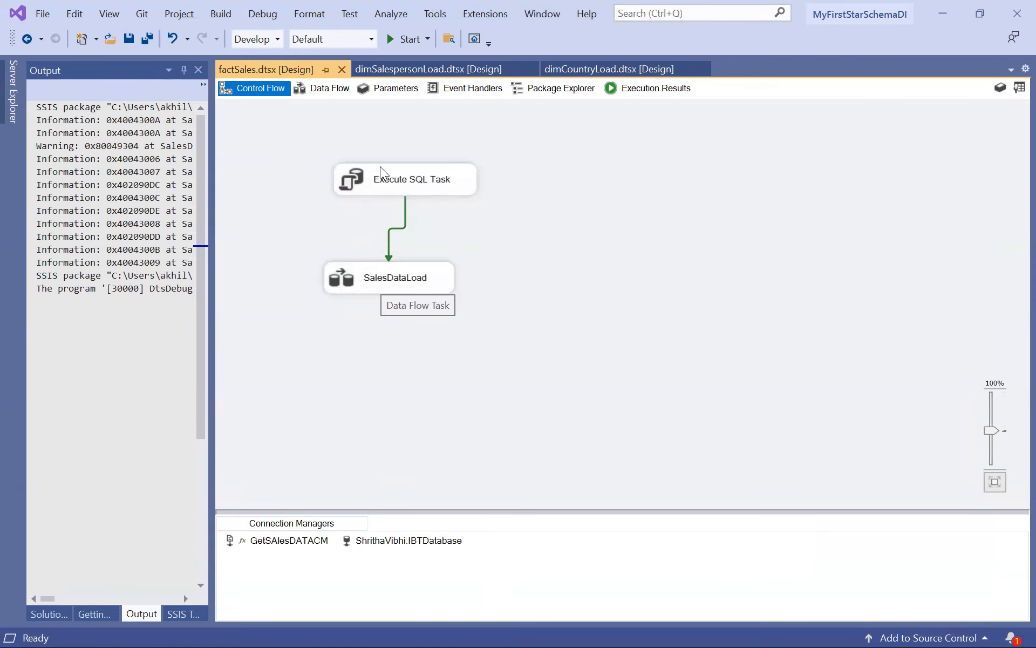